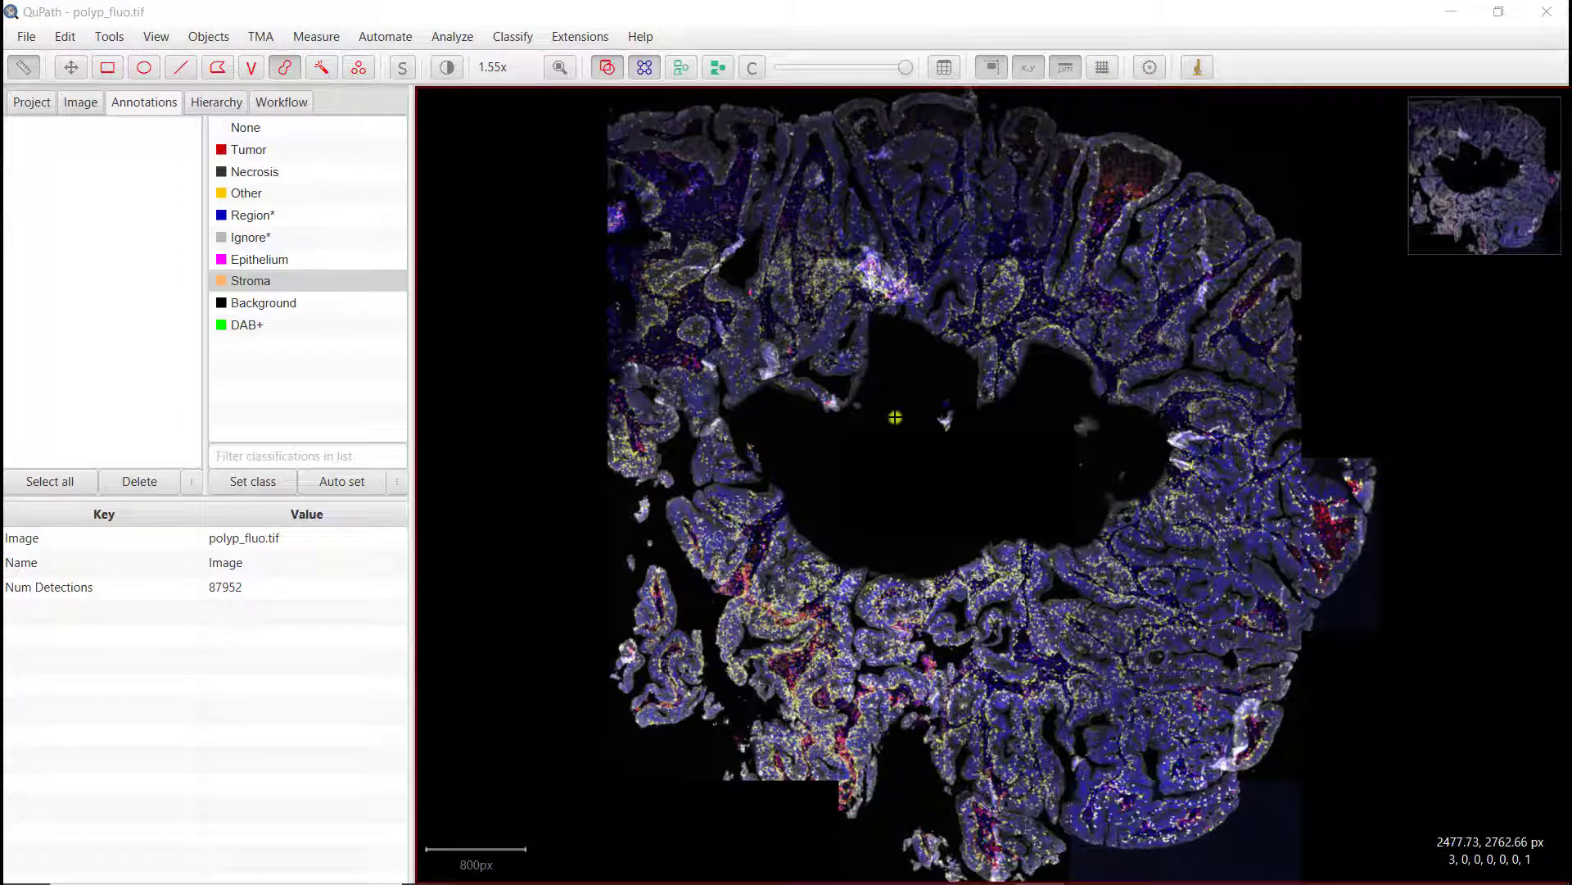
- Open the Brightness/Contrast channel settings and move the window off the image
left_click(447, 67)
left_click_drag(680, 124, 207, 159)
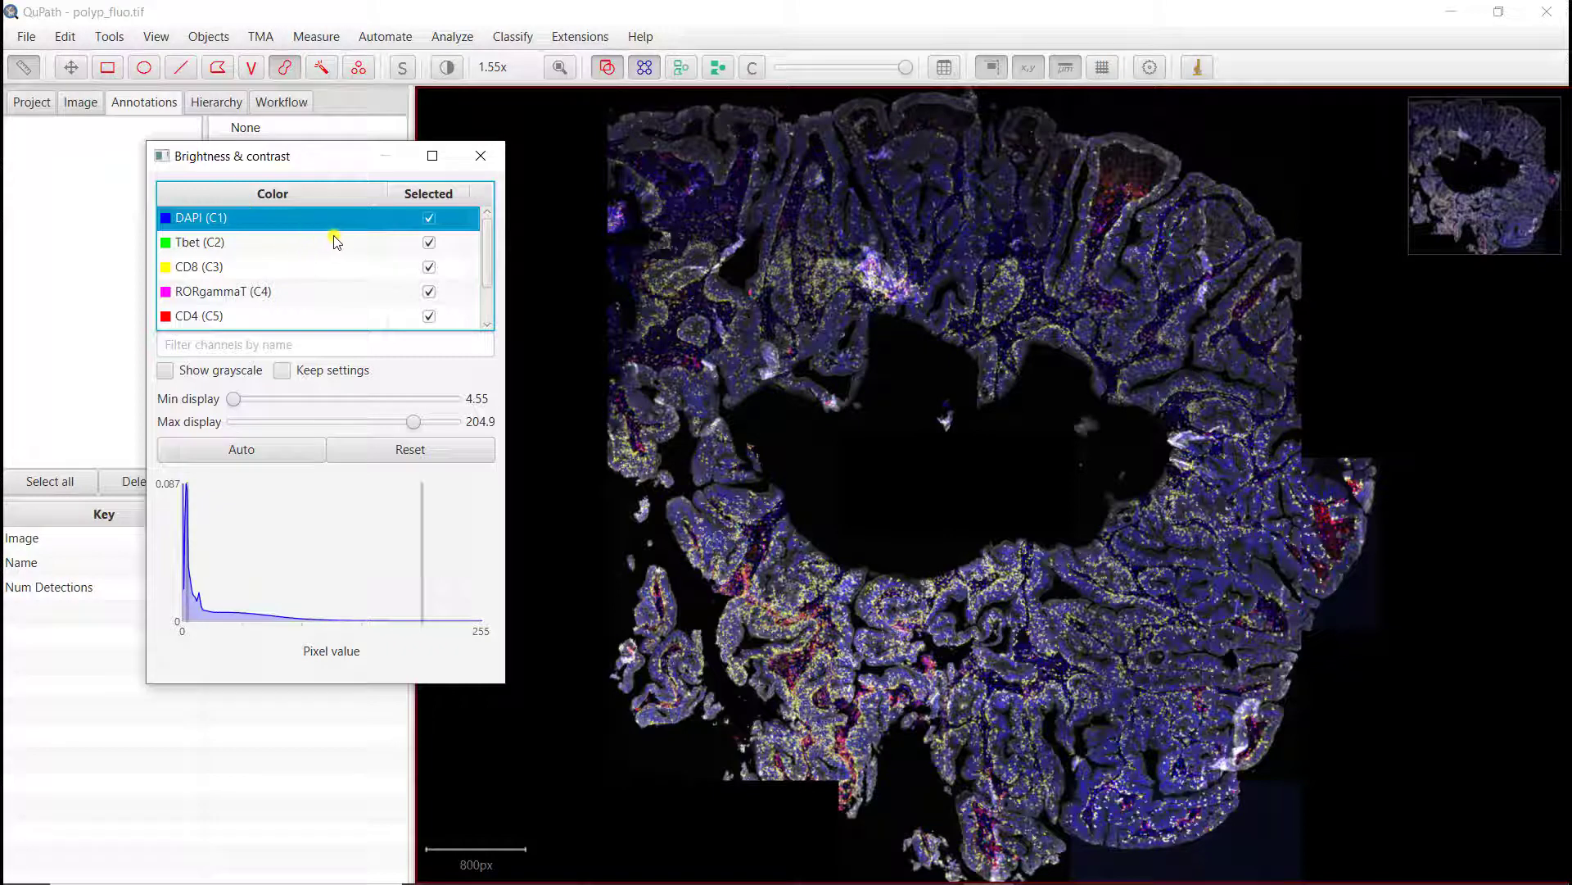
scroll(301, 257, "down", 1)
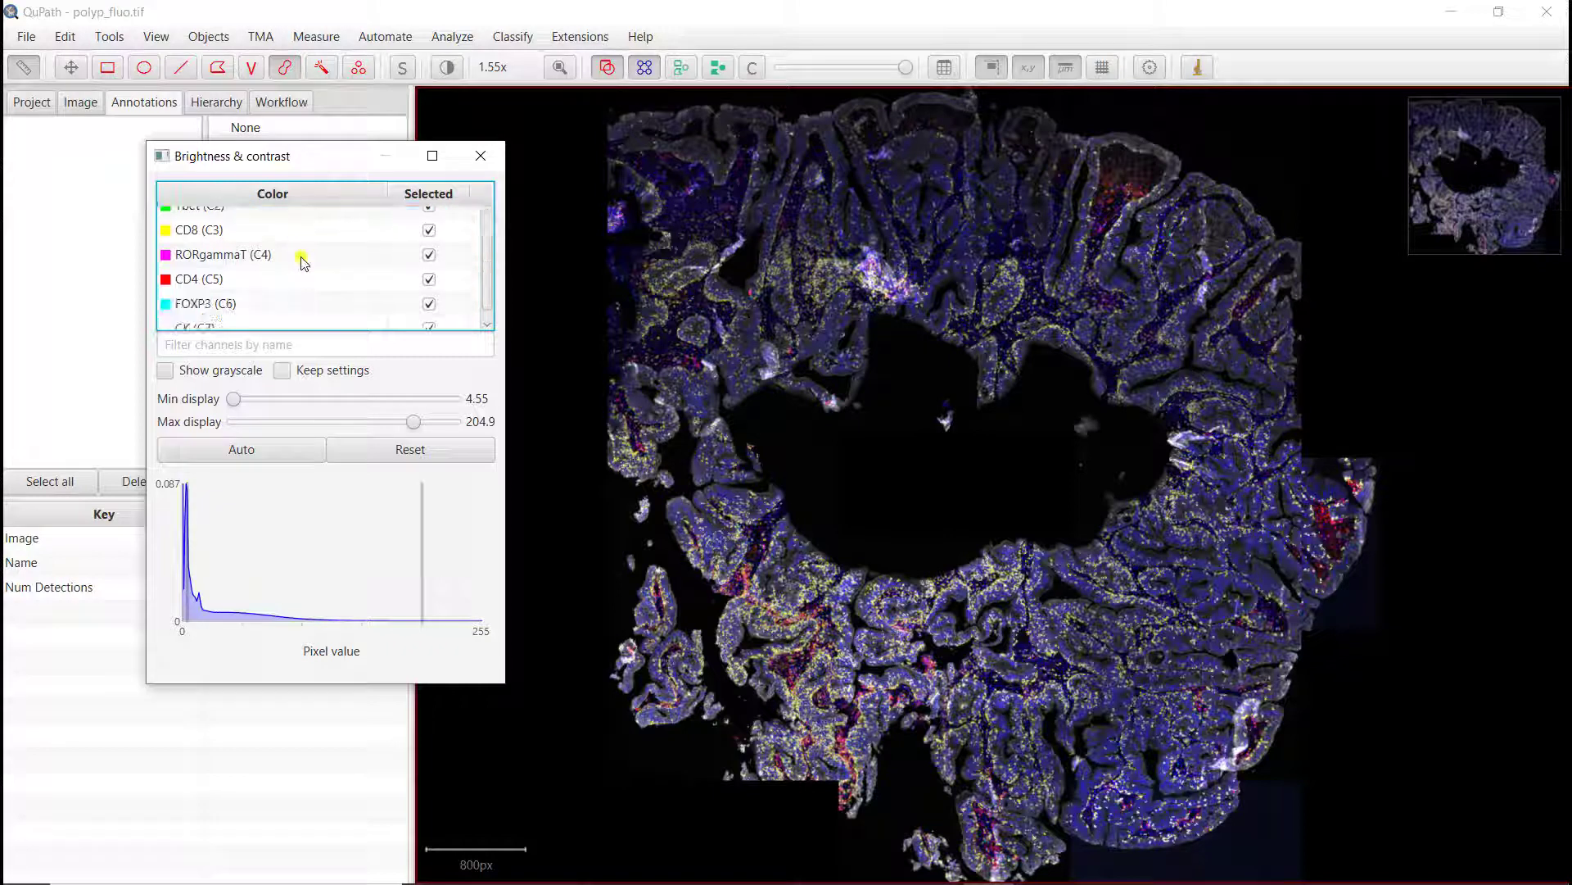
scroll(302, 257, "down", 1)
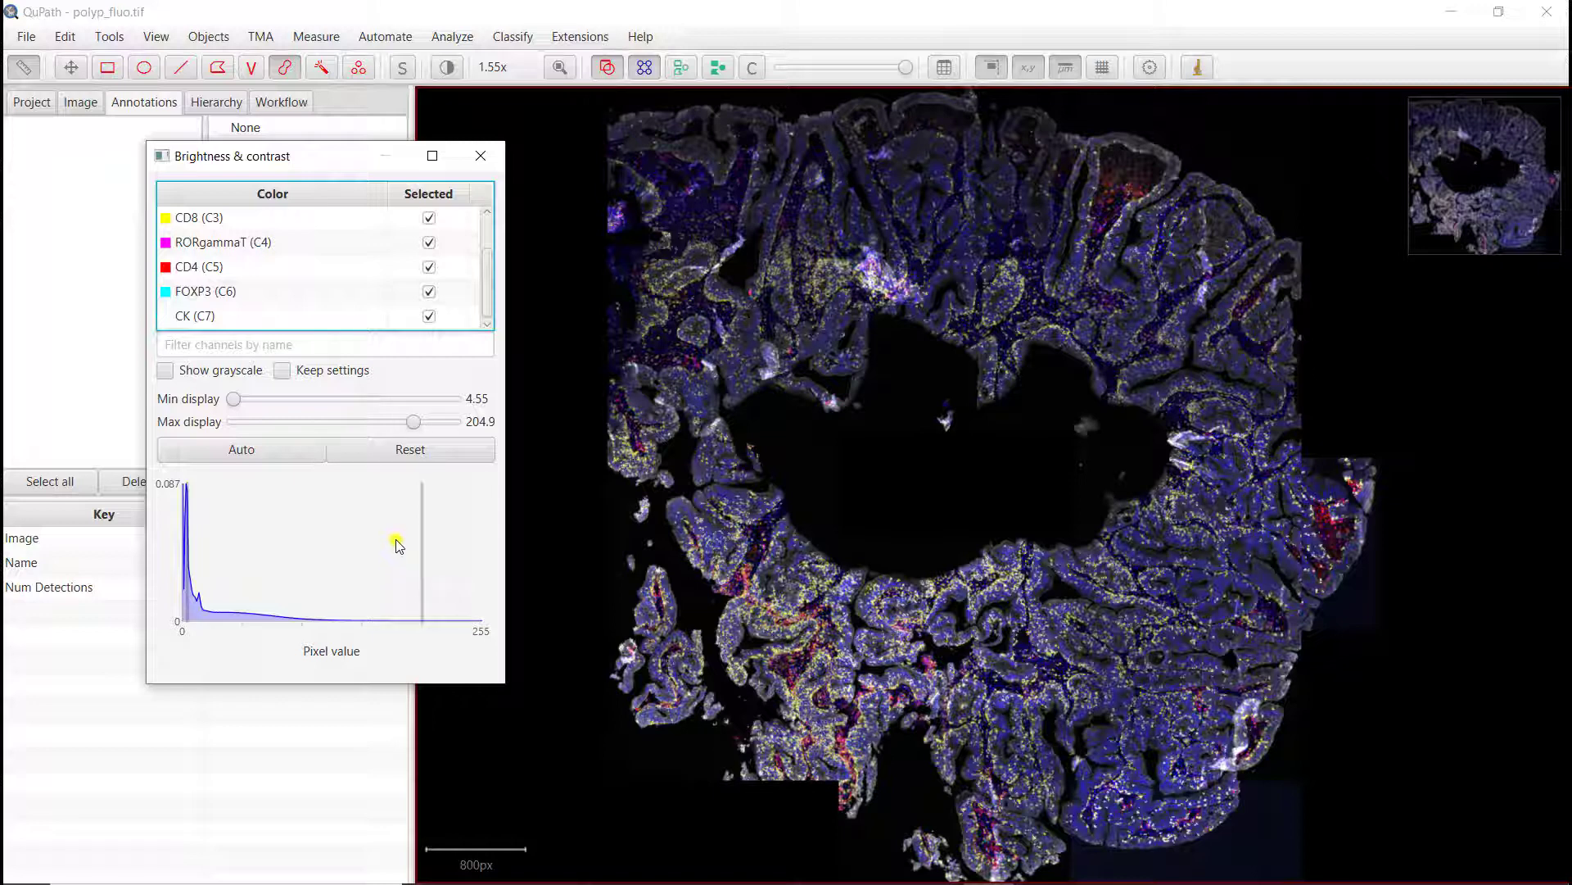
mouse_move(403, 540)
- Hide the FOXP3, CD4, CD8, Tbet and RORgammaT channels so only DAPI and CK remain shown
left_click(427, 293)
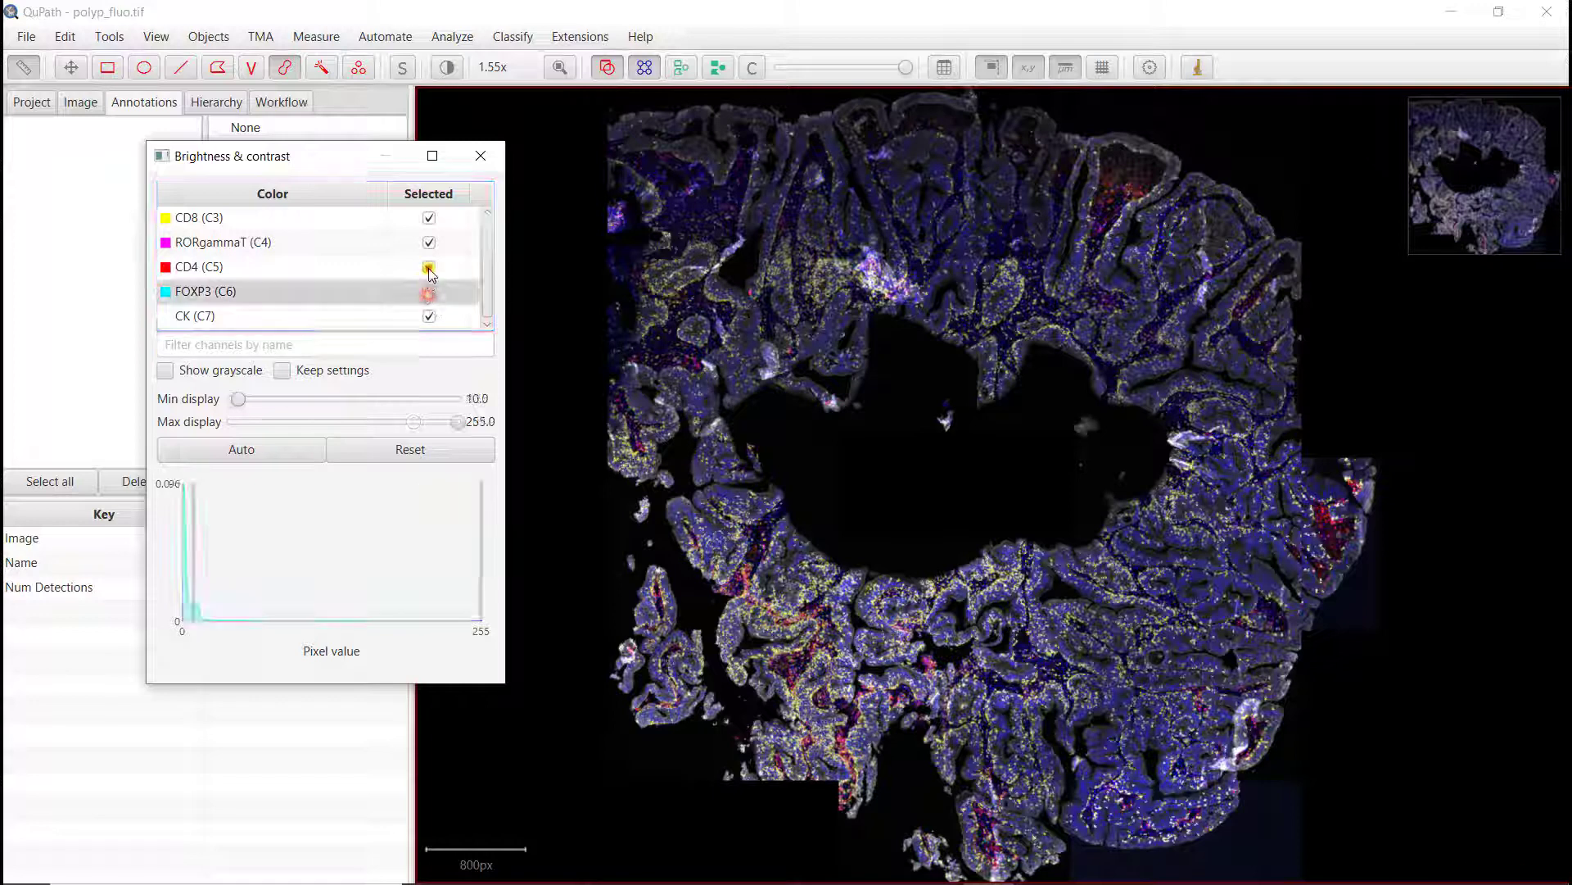
left_click(429, 269)
left_click(419, 257)
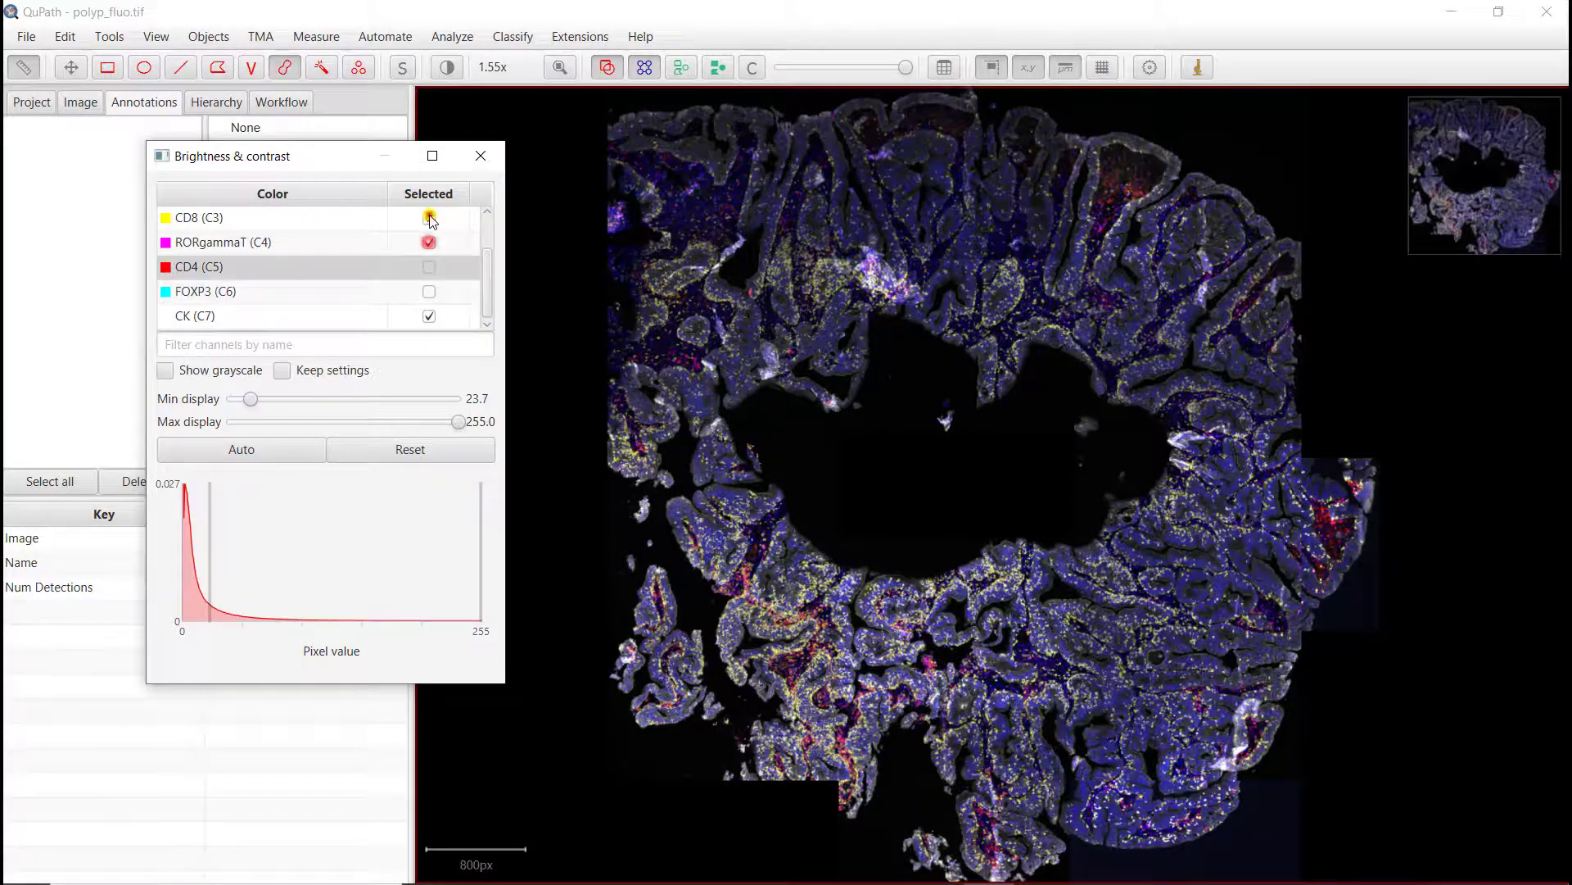
scroll(419, 260, "up", 2)
left_click(419, 261)
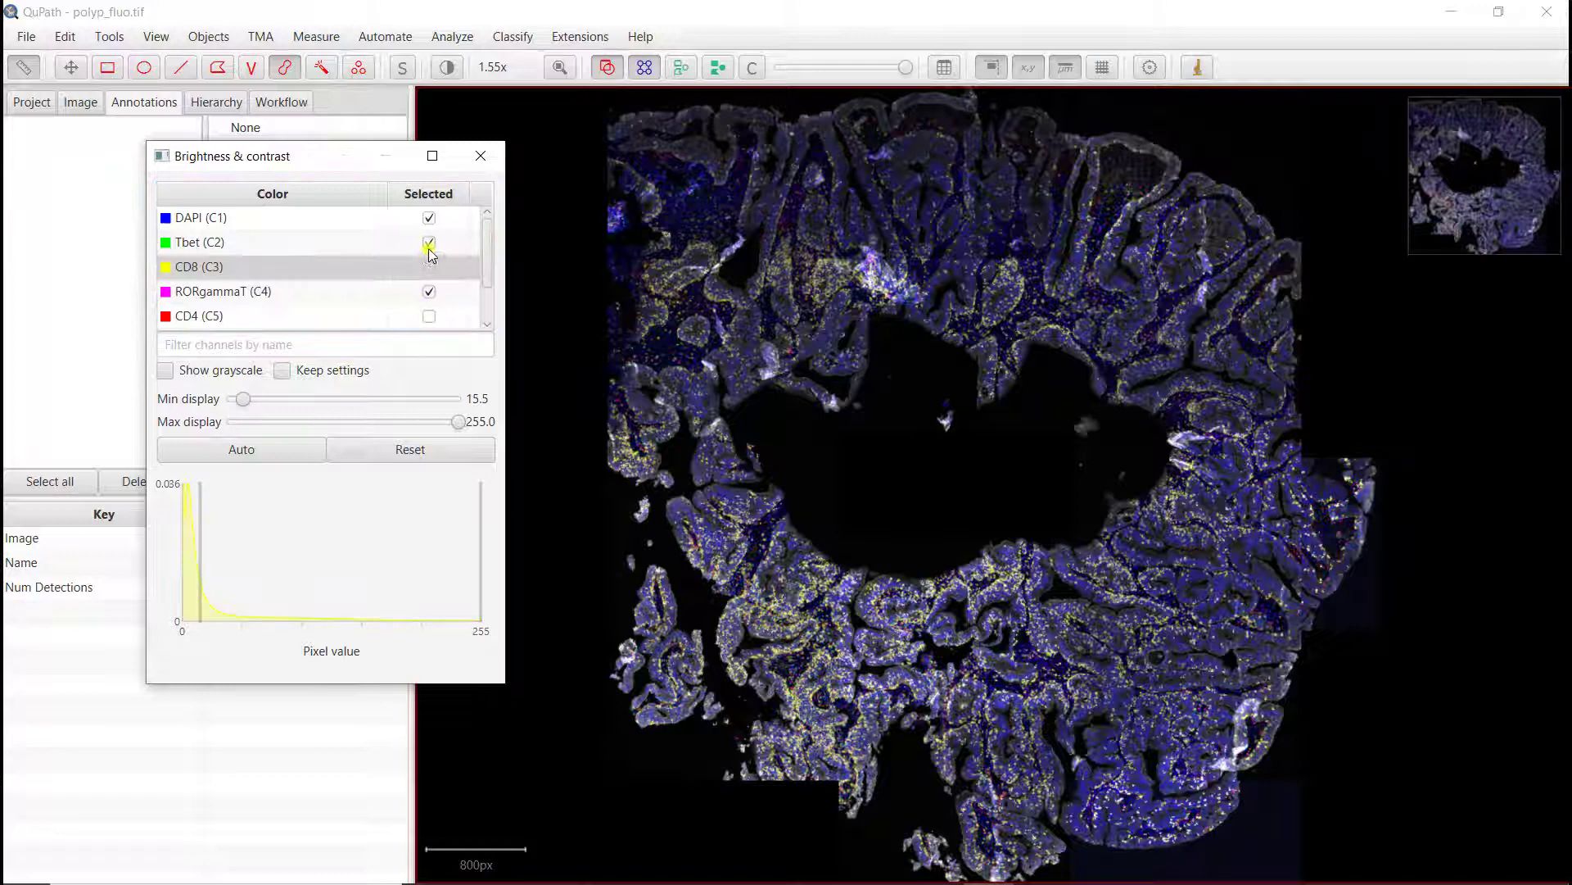
left_click(429, 263)
left_click(429, 243)
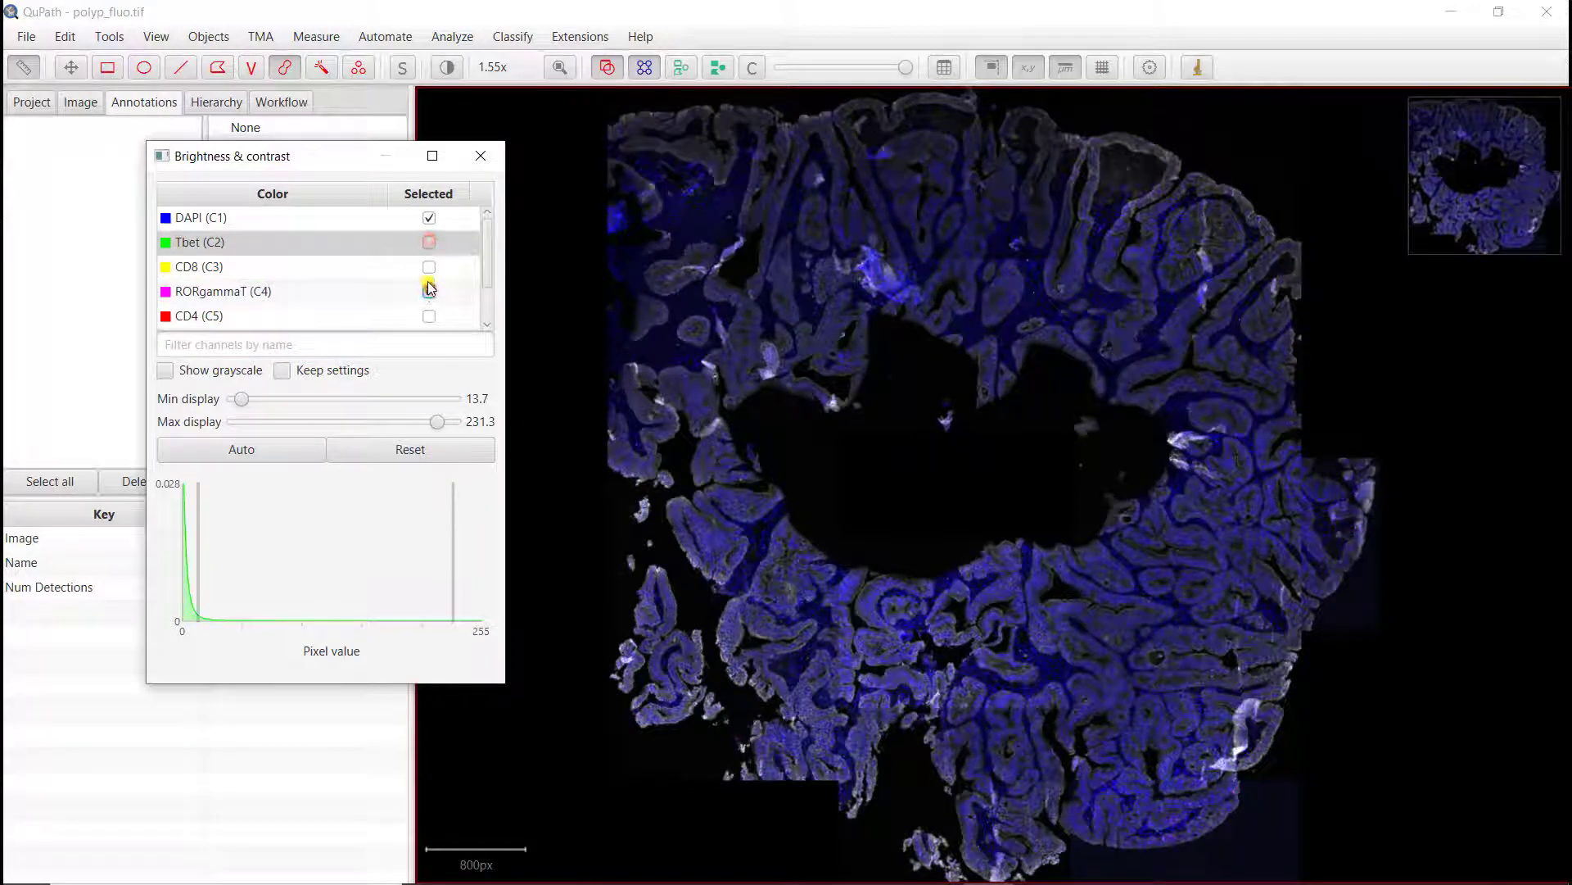
left_click(429, 289)
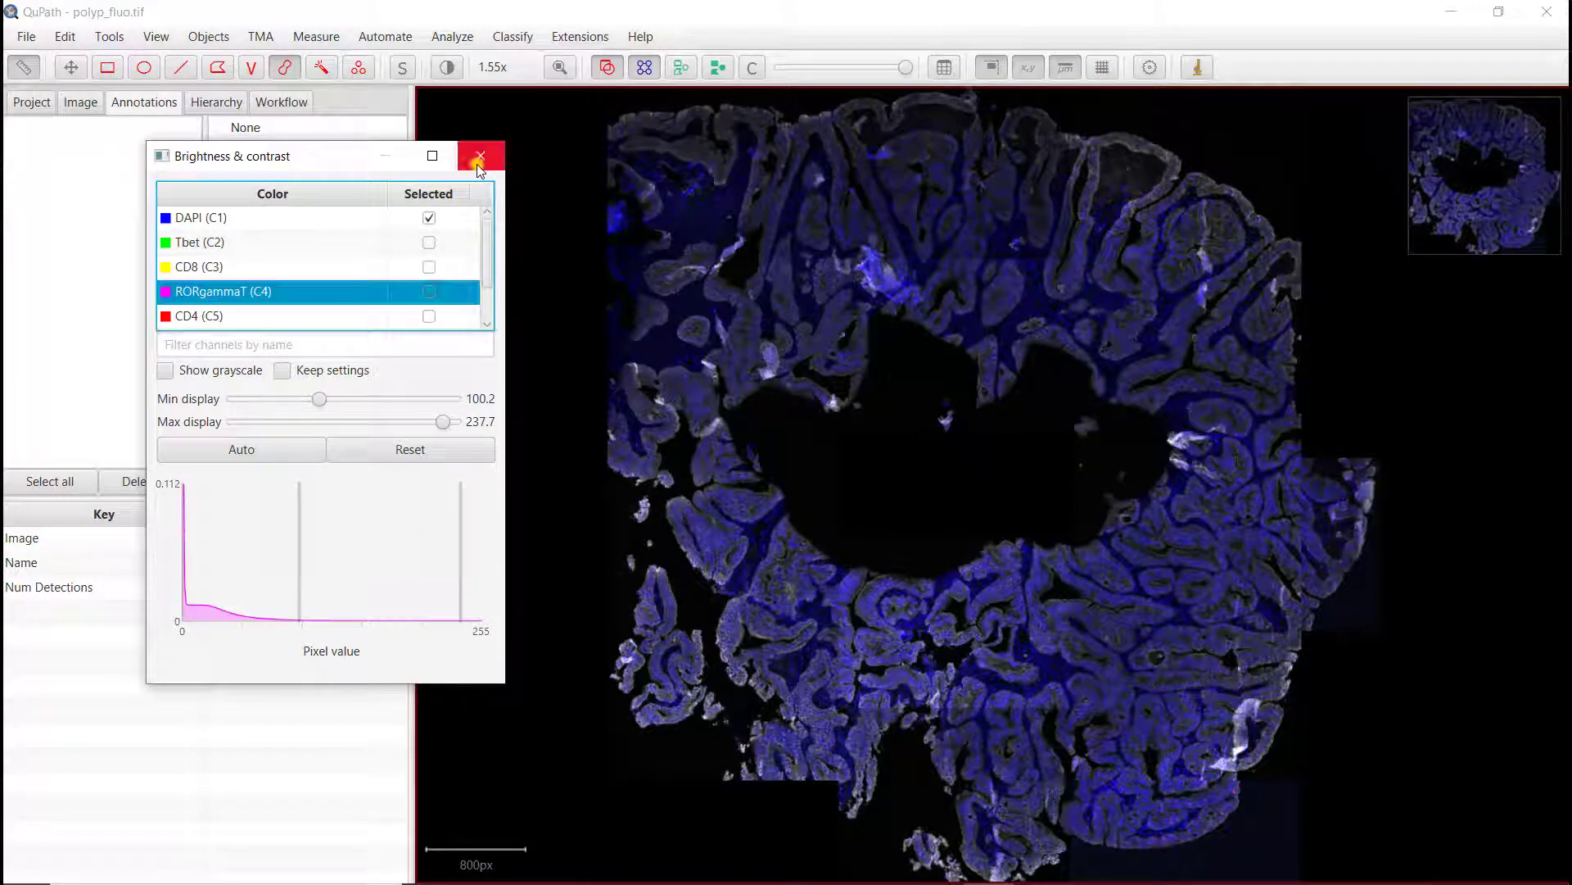
left_click(480, 160)
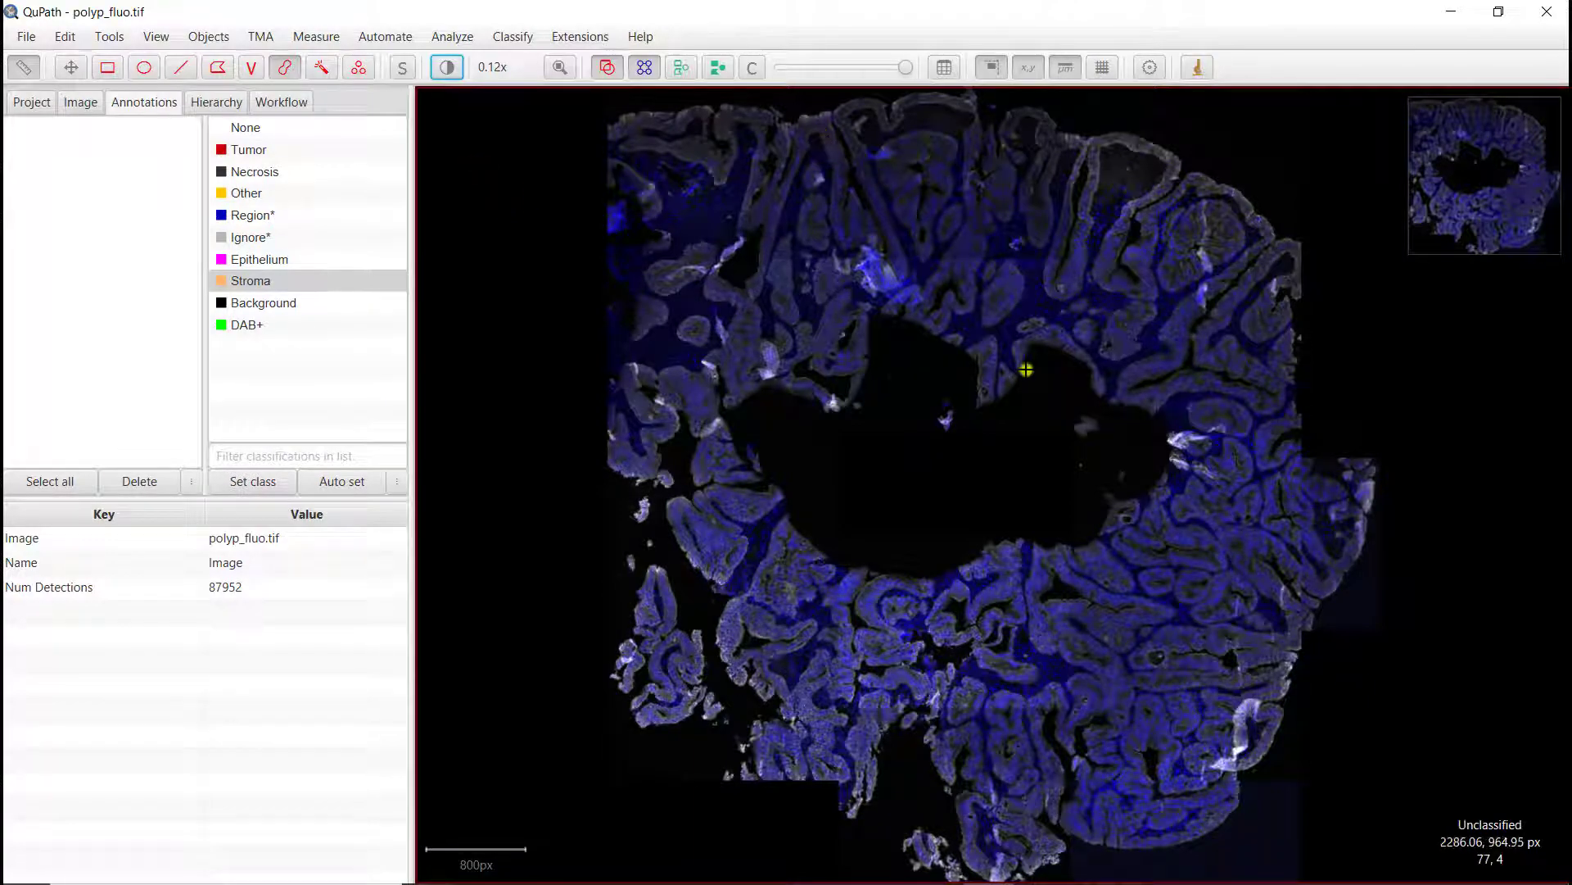
- Zoom to 0.82x and pan to the upper-right crypts and surrounding stroma
scroll(1147, 193, "up", 8)
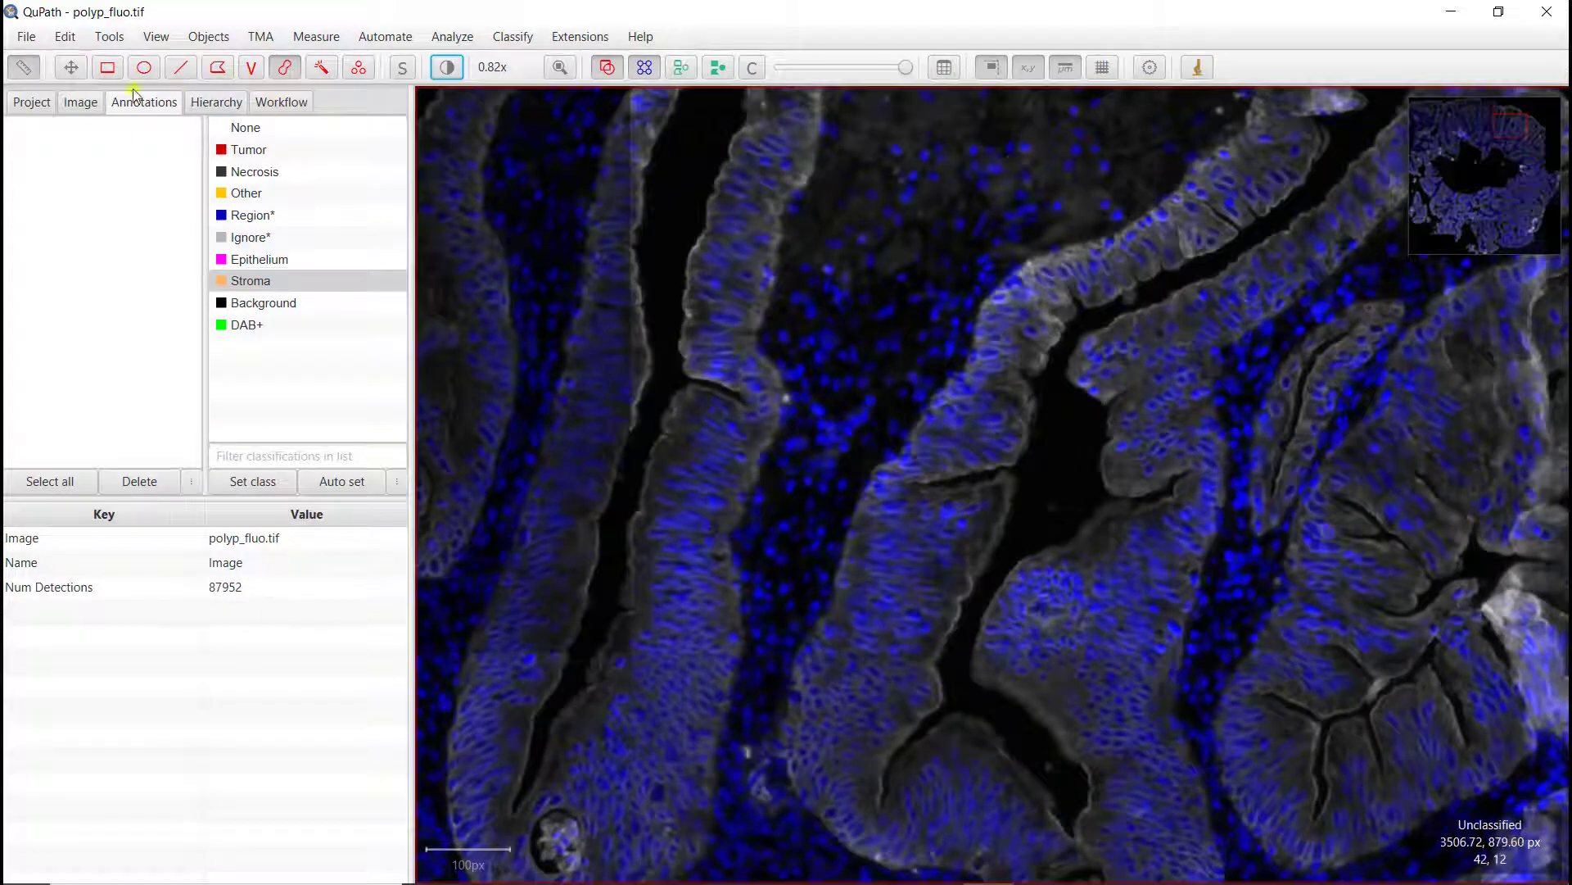
left_click(72, 67)
mouse_move(502, 211)
left_mouse_down()
mouse_move(986, 320)
mouse_move(1141, 614)
mouse_move(1129, 597)
left_mouse_up()
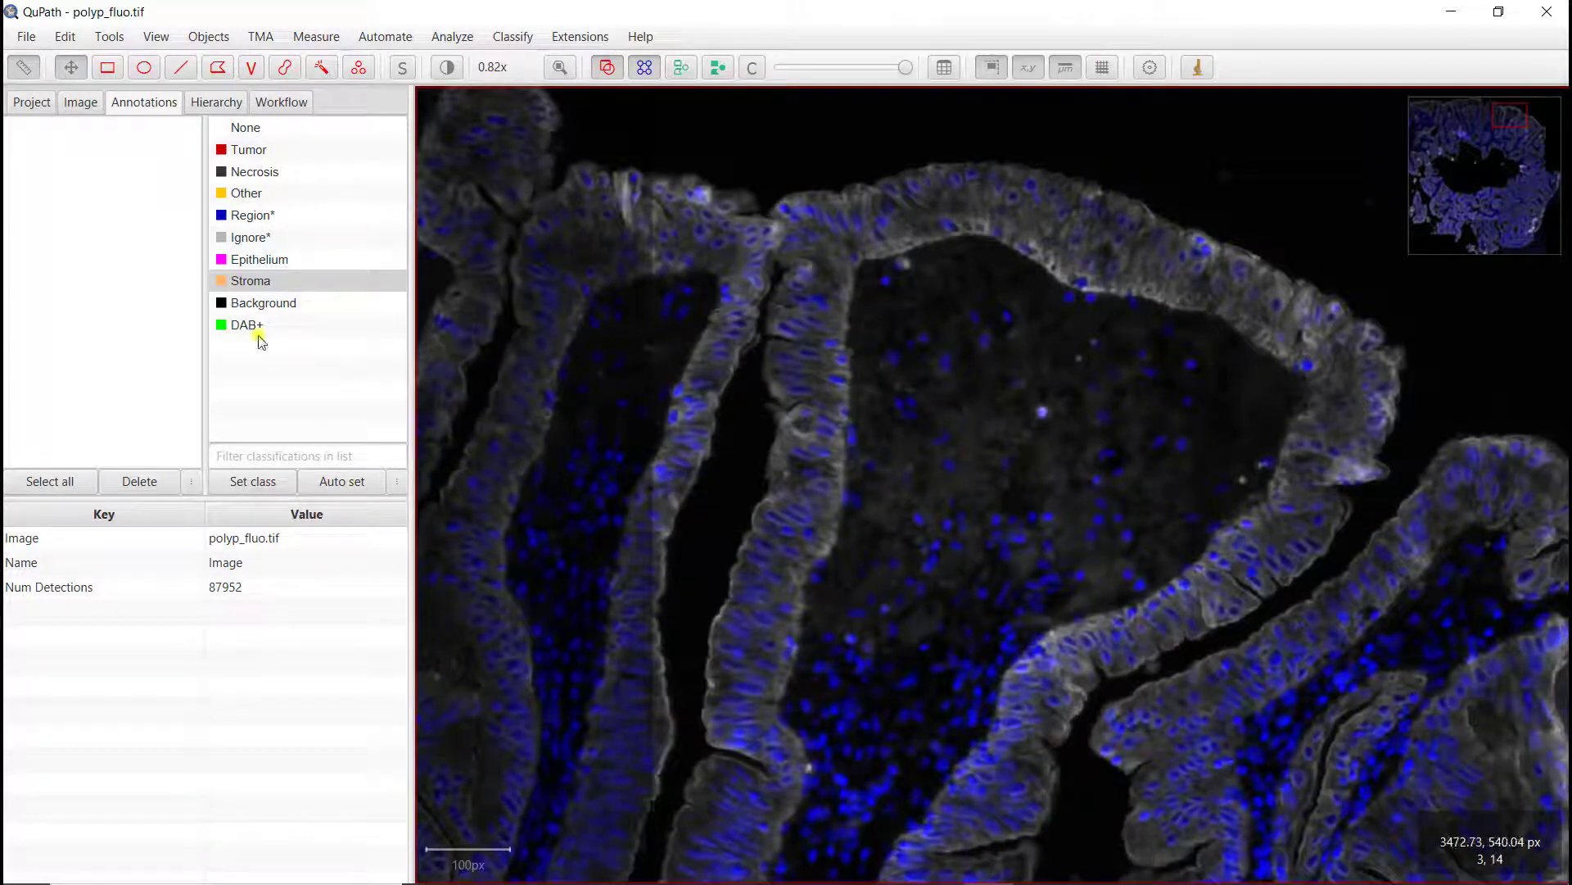
- Brush three stroma regions between crypts, label them Stroma, and enable Auto set
left_click(285, 69)
left_click_drag(931, 312, 946, 532)
left_click_drag(637, 365, 604, 449)
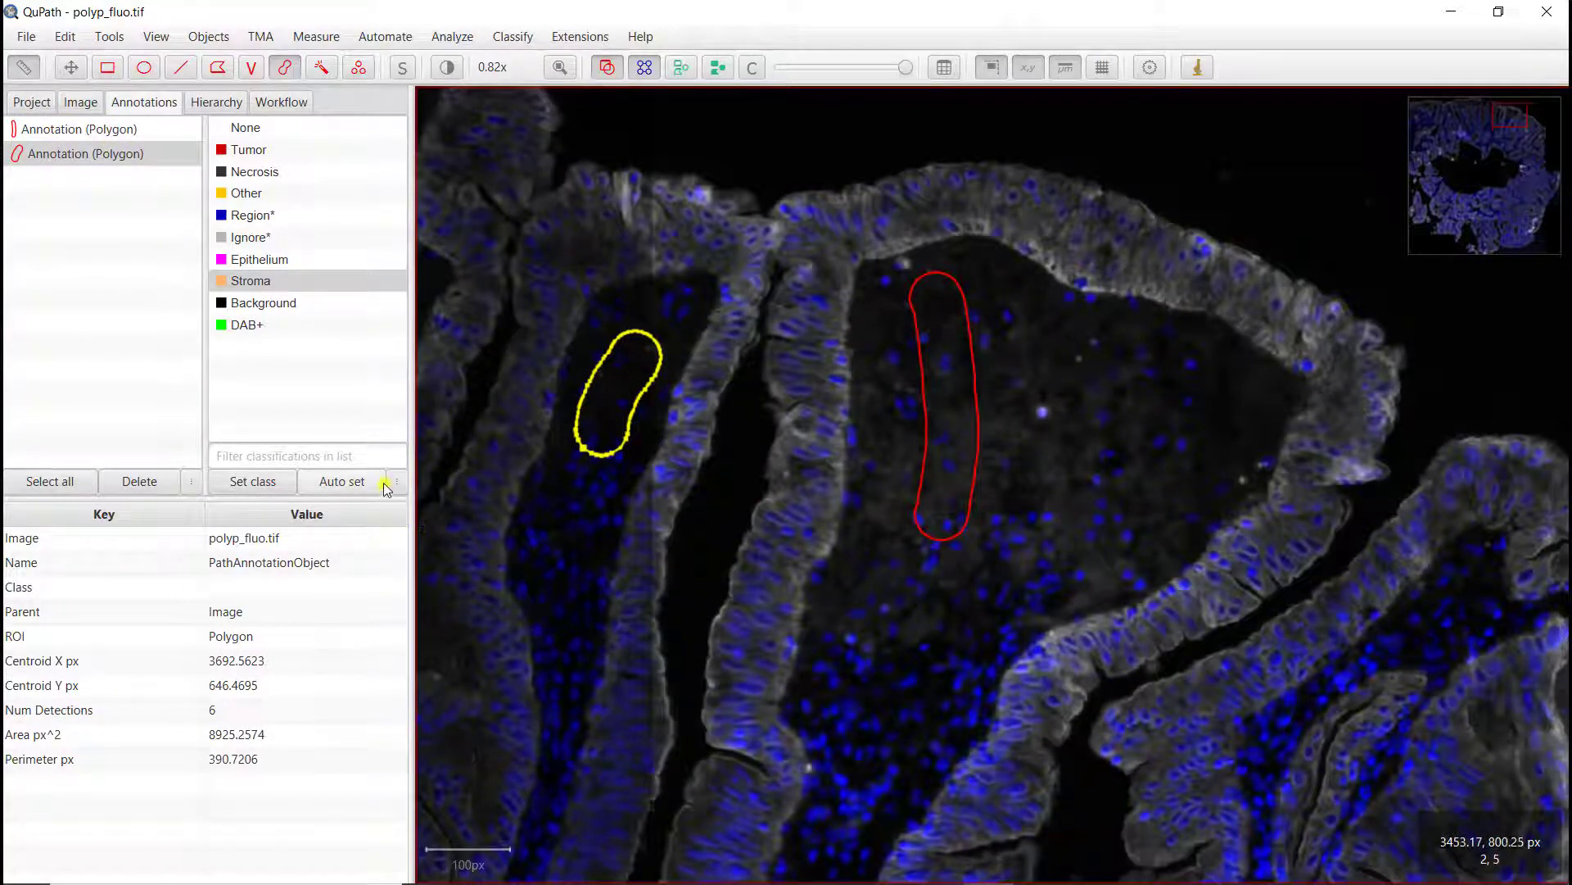
left_click(253, 481)
left_click(57, 133)
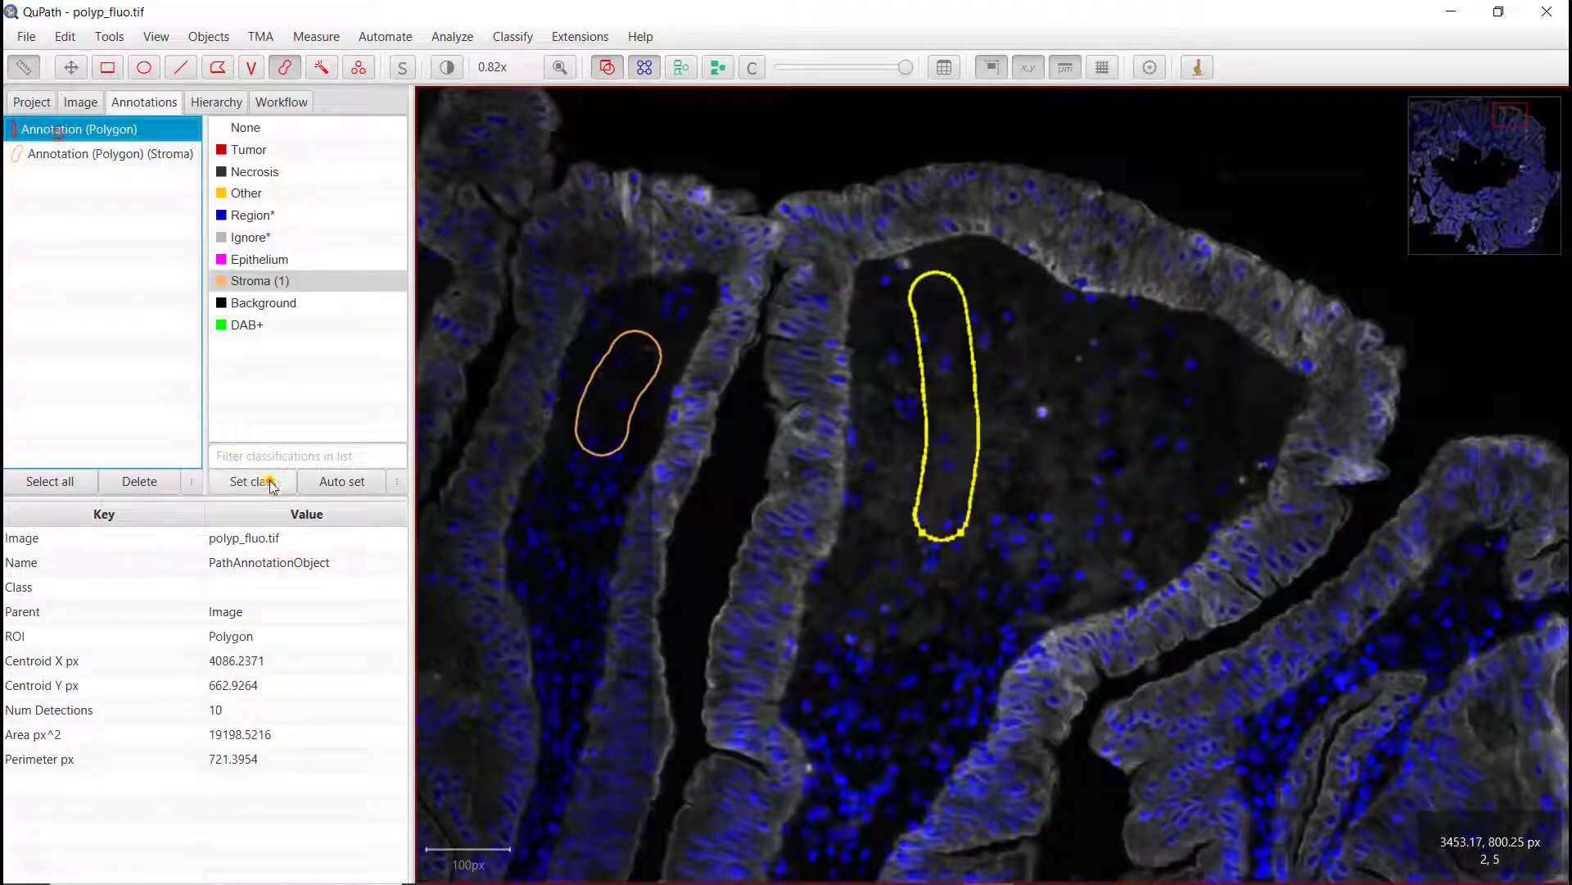
left_click(264, 482)
left_click(342, 480)
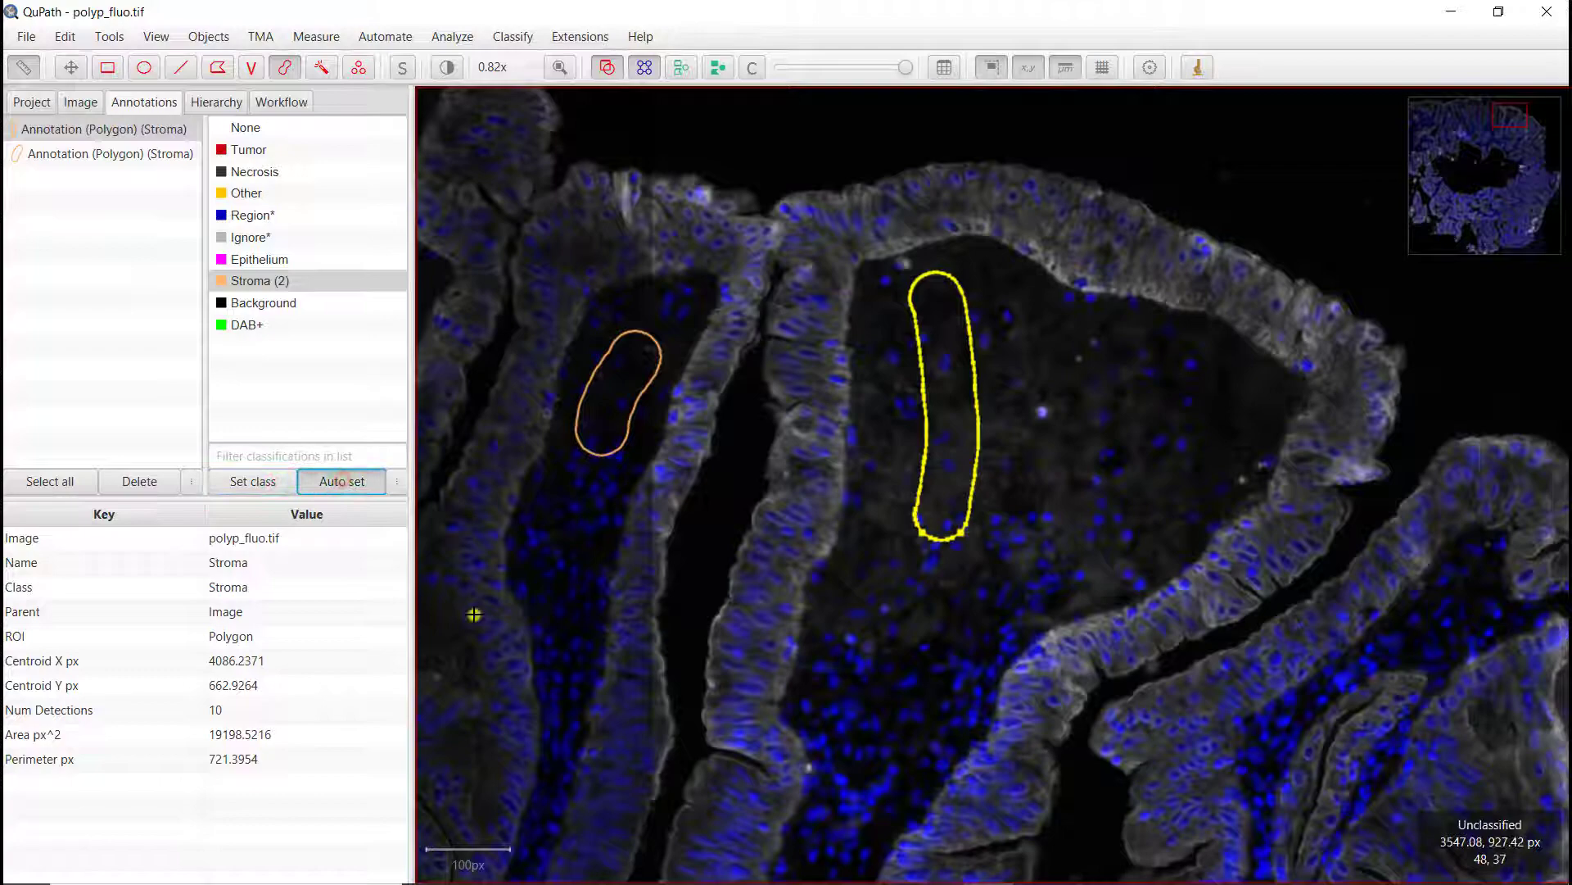
mouse_move(570, 795)
left_mouse_down()
mouse_move(723, 651)
mouse_move(815, 477)
left_mouse_up()
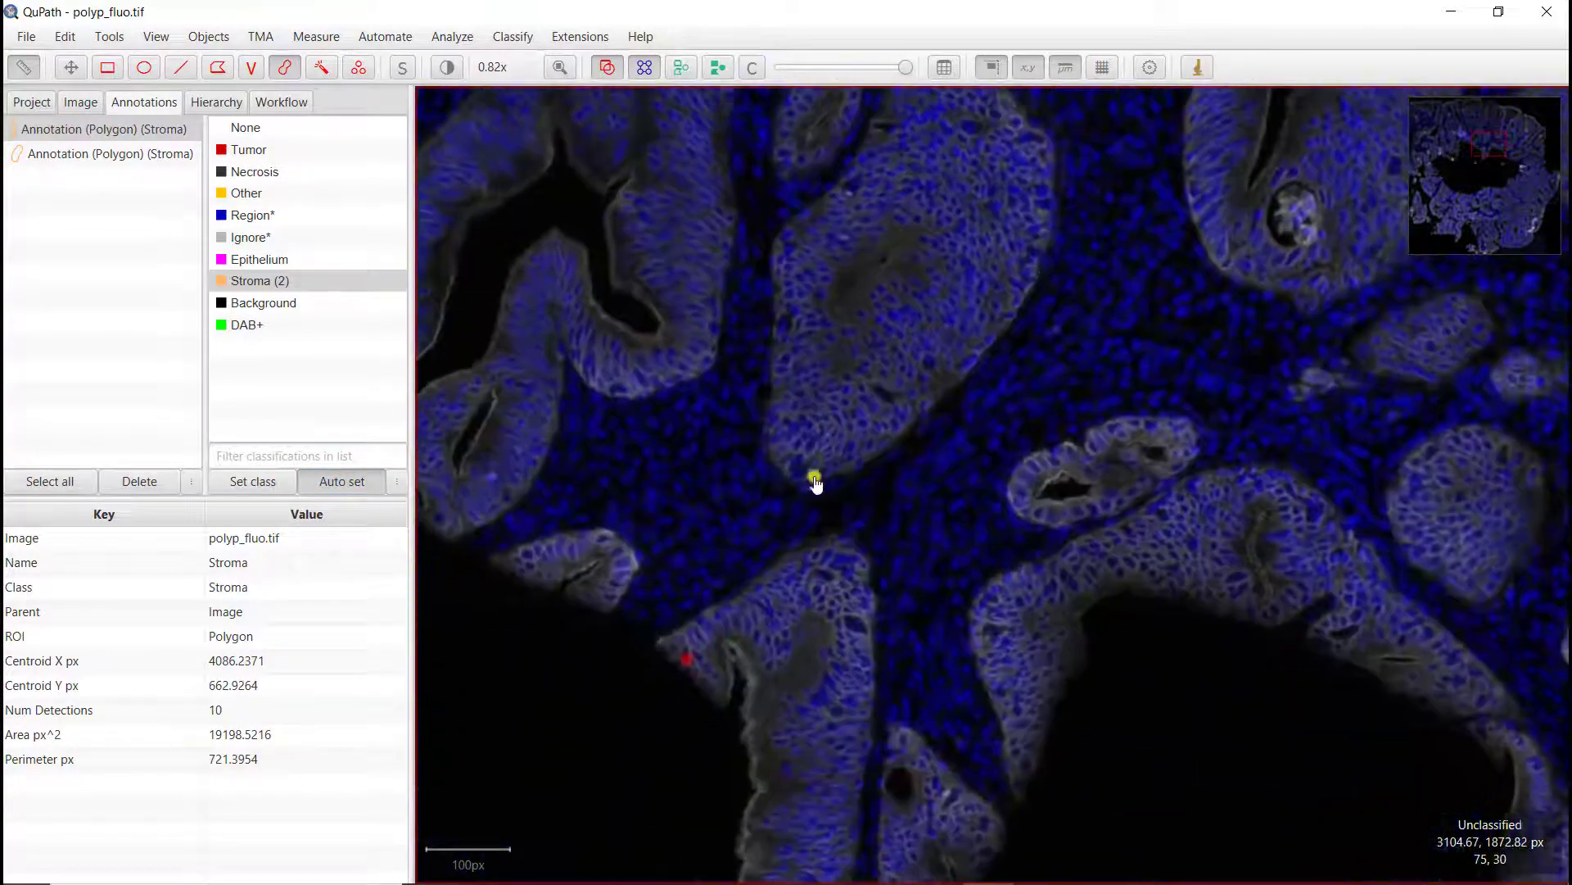
left_click_drag(639, 442, 694, 531)
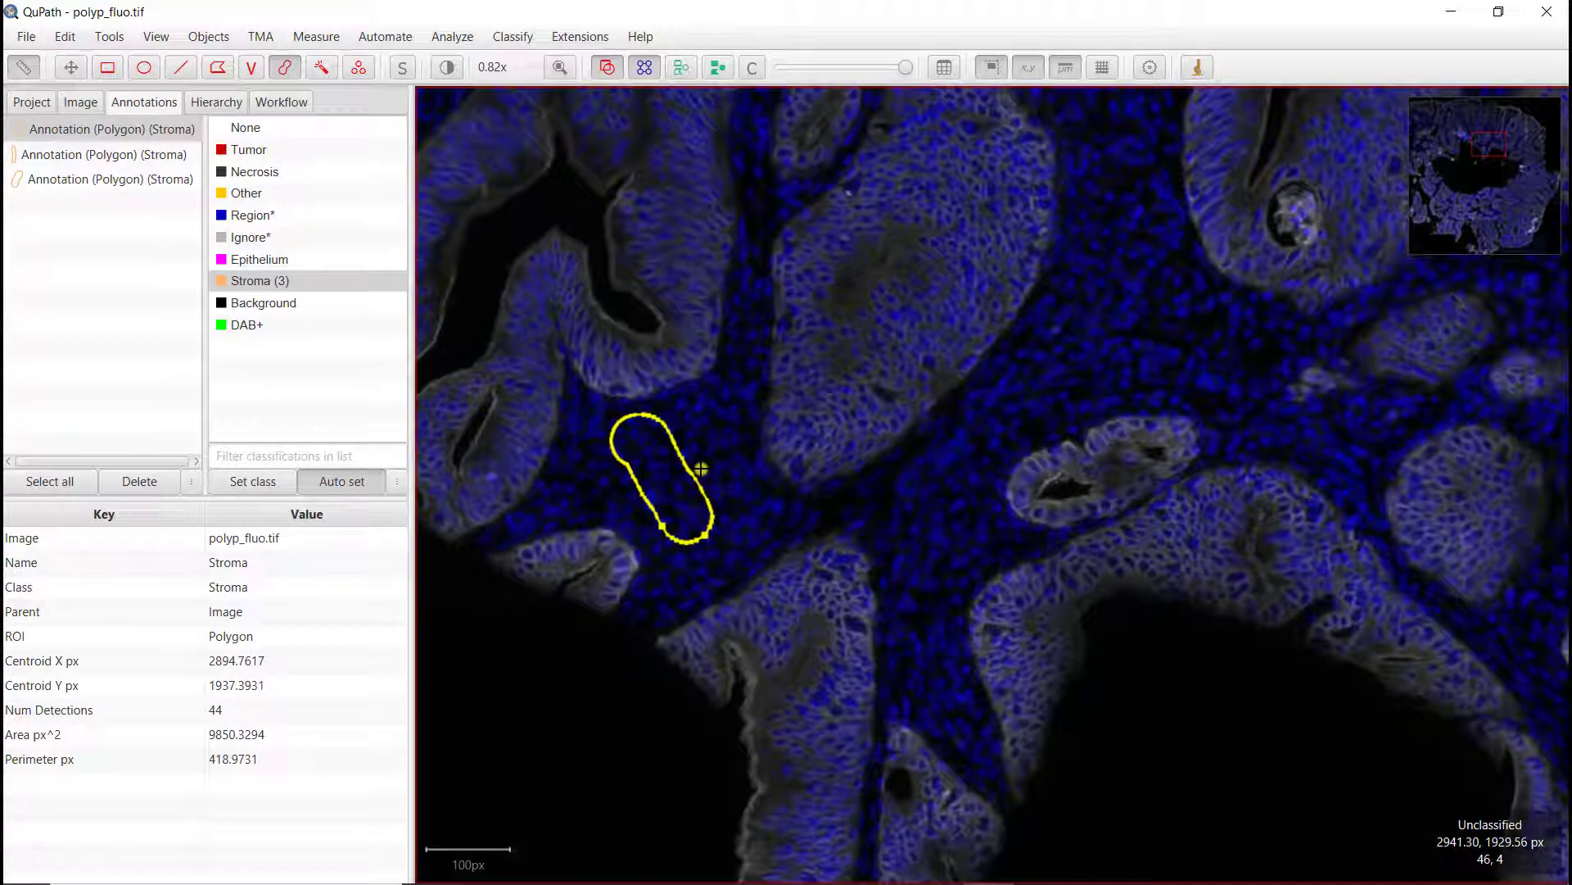
- Paint three Epithelium training regions inside crypts in different tissue areas
left_click(249, 260)
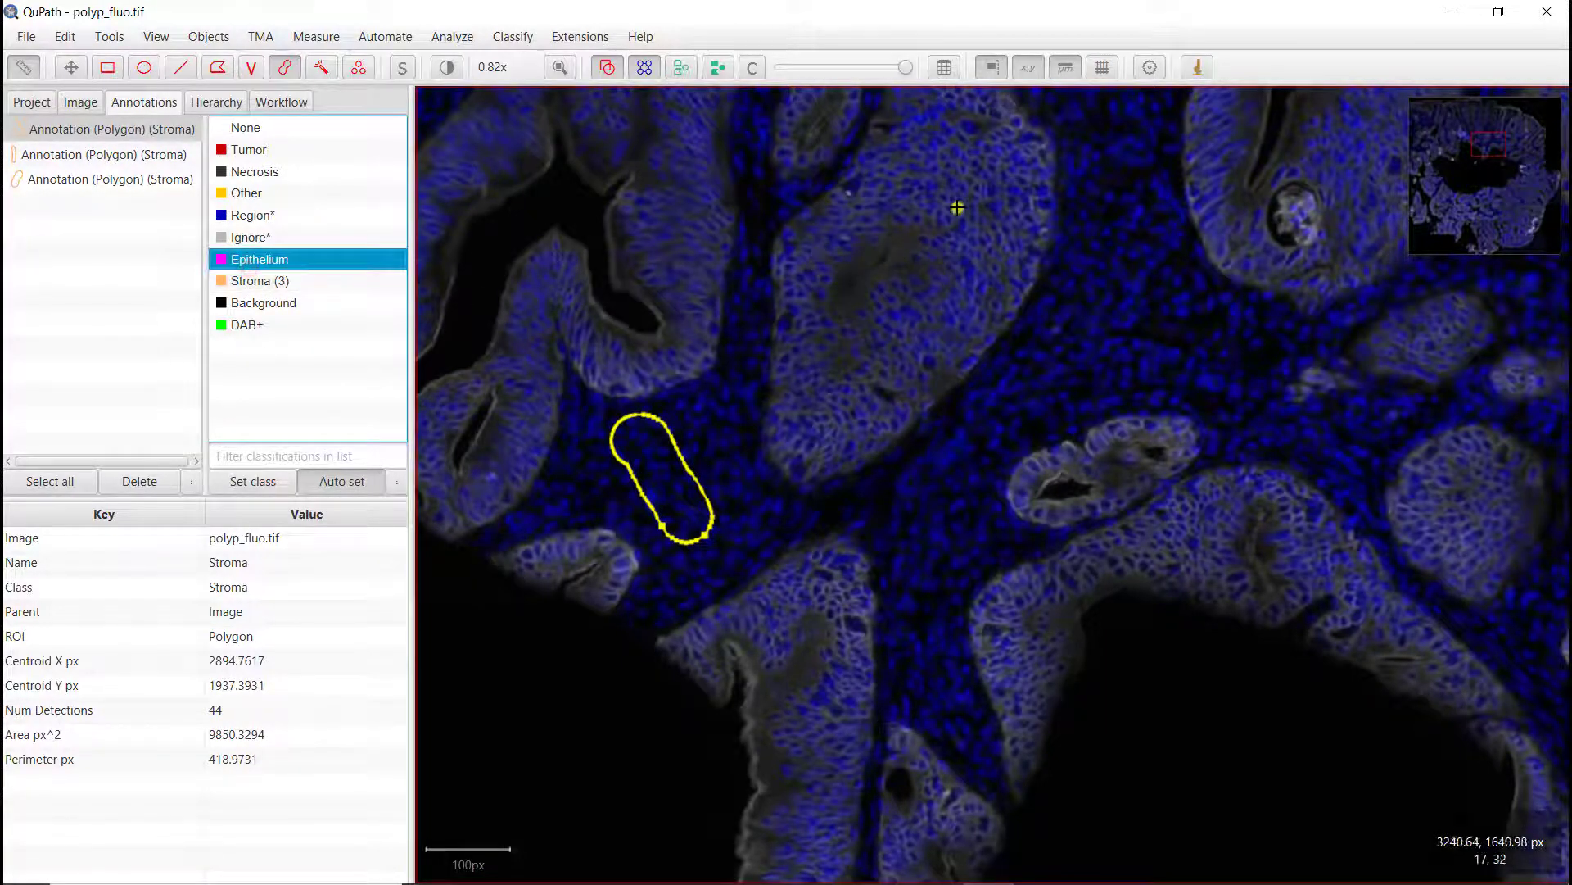
left_click(958, 169)
left_click_drag(958, 169, 950, 273)
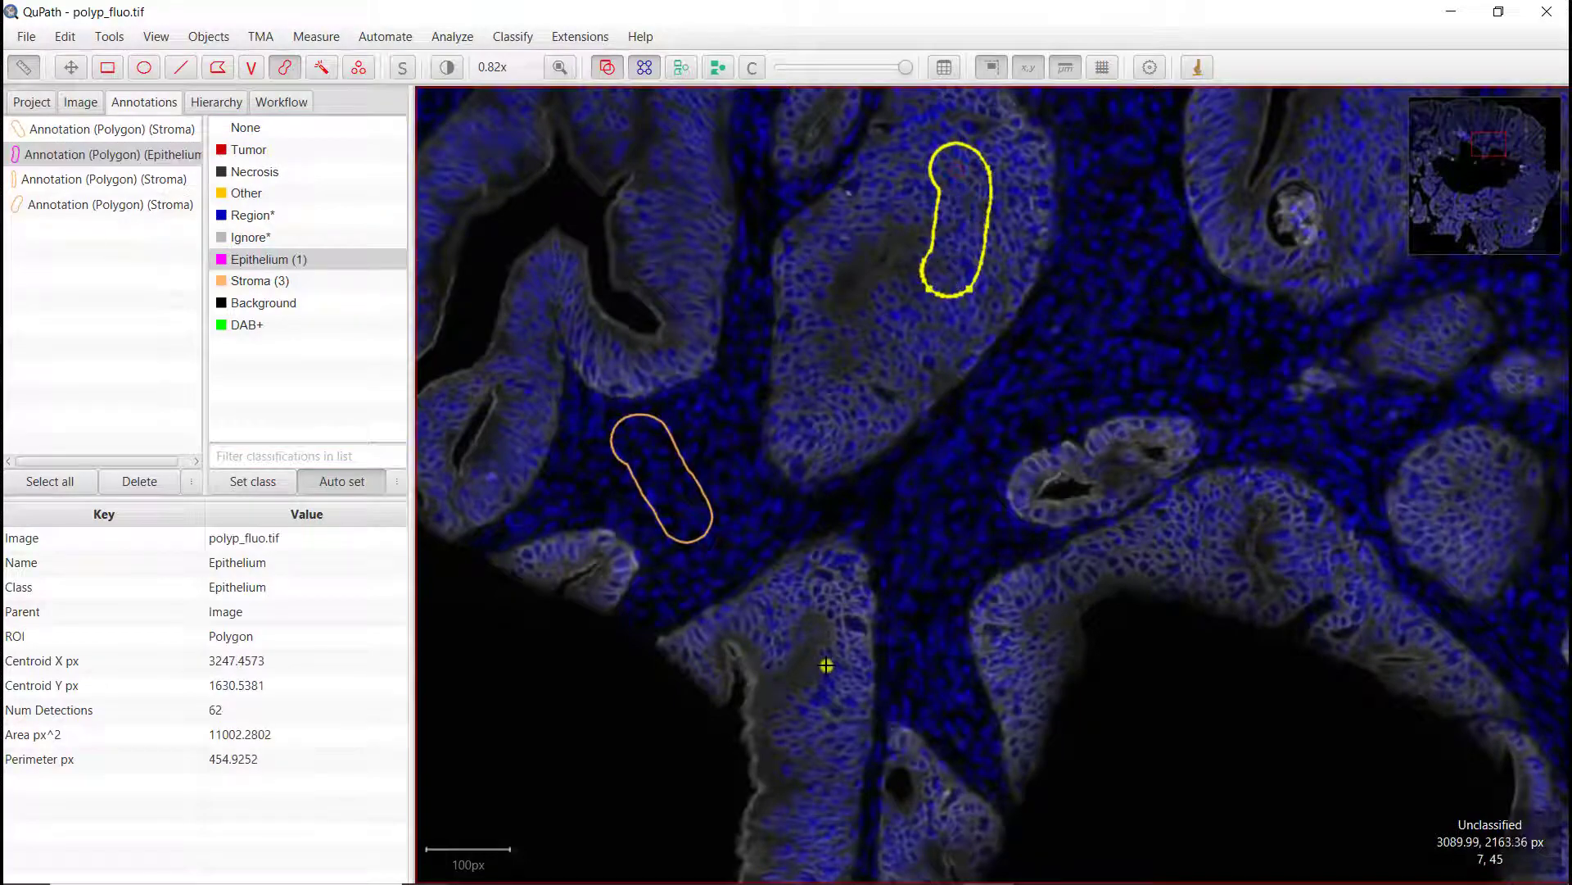
left_click_drag(827, 666, 827, 717)
left_click_drag(638, 801, 986, 340)
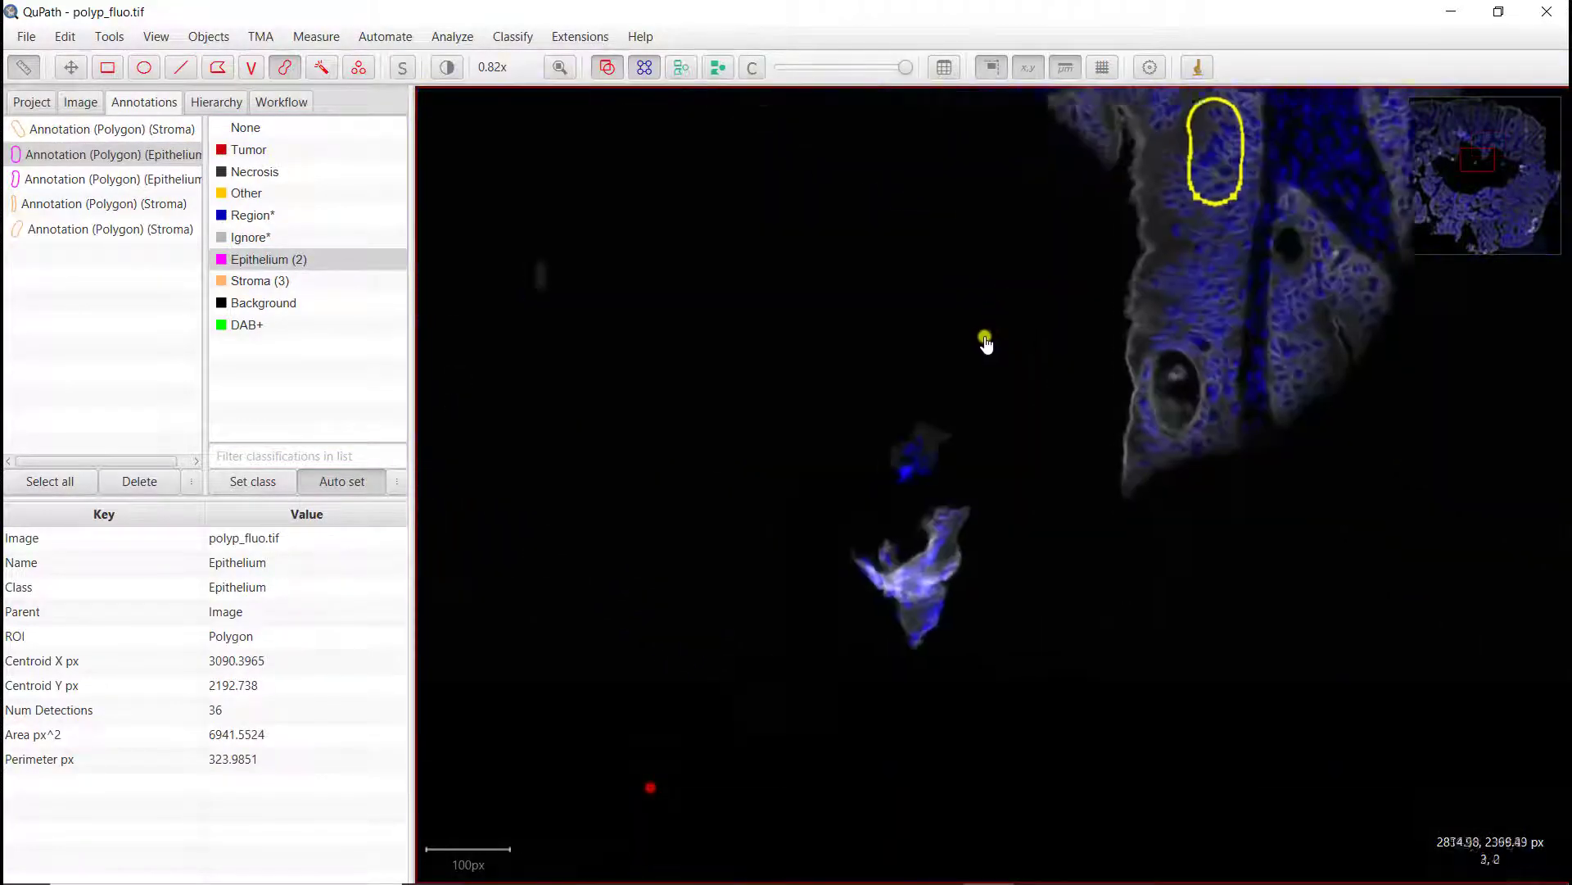
scroll(794, 713, "down", 5)
left_click_drag(772, 764, 887, 410)
scroll(848, 618, "up", 3)
scroll(848, 618, "up", 4)
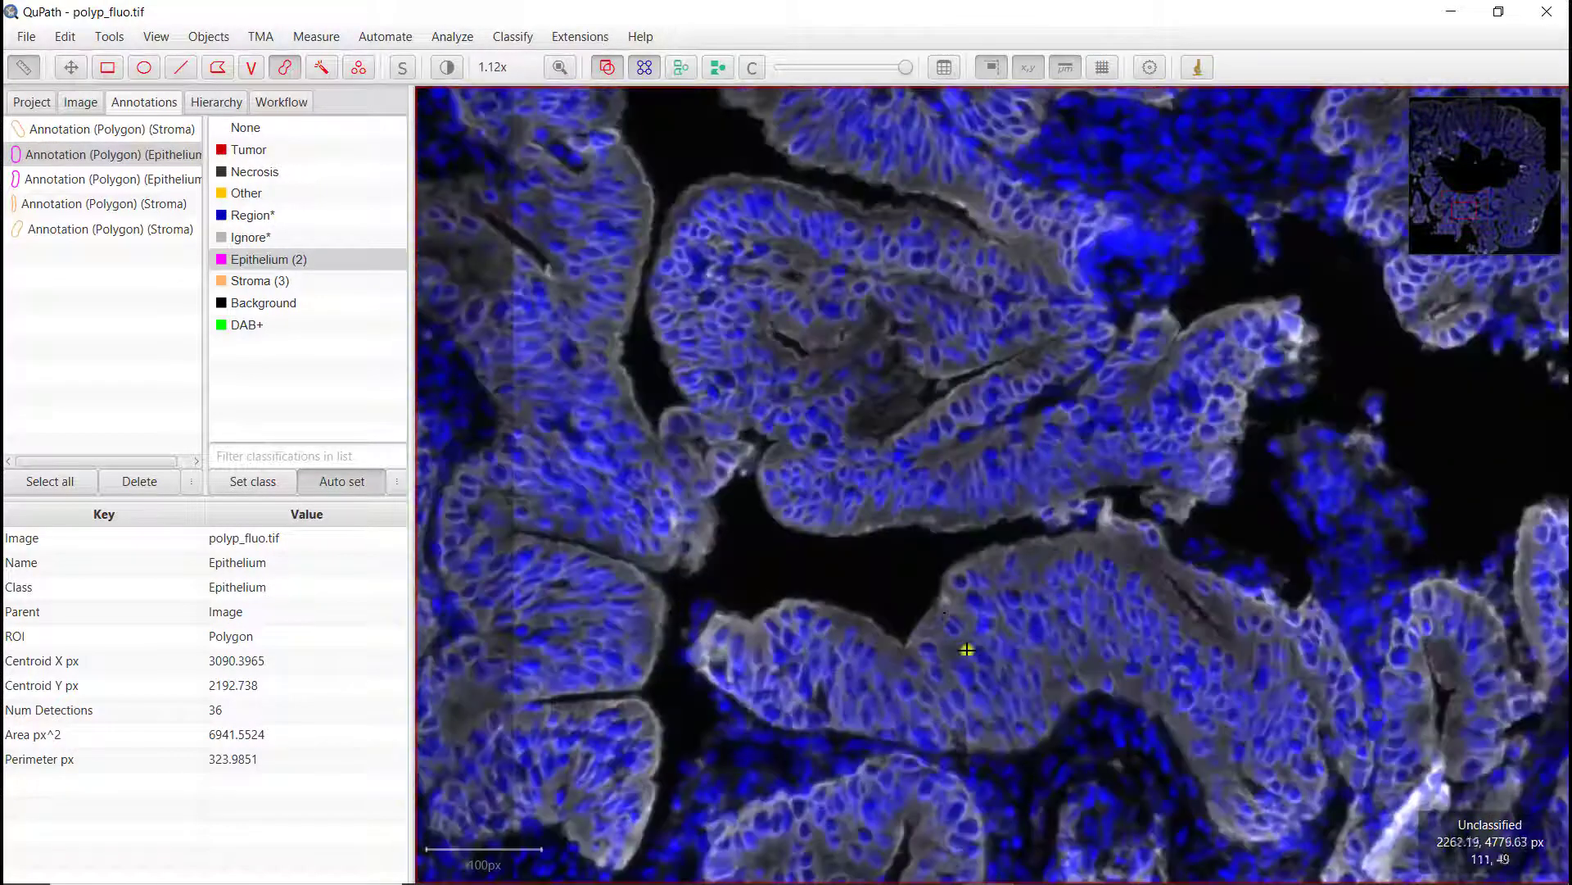
left_click(758, 264)
left_click_drag(758, 263, 759, 307)
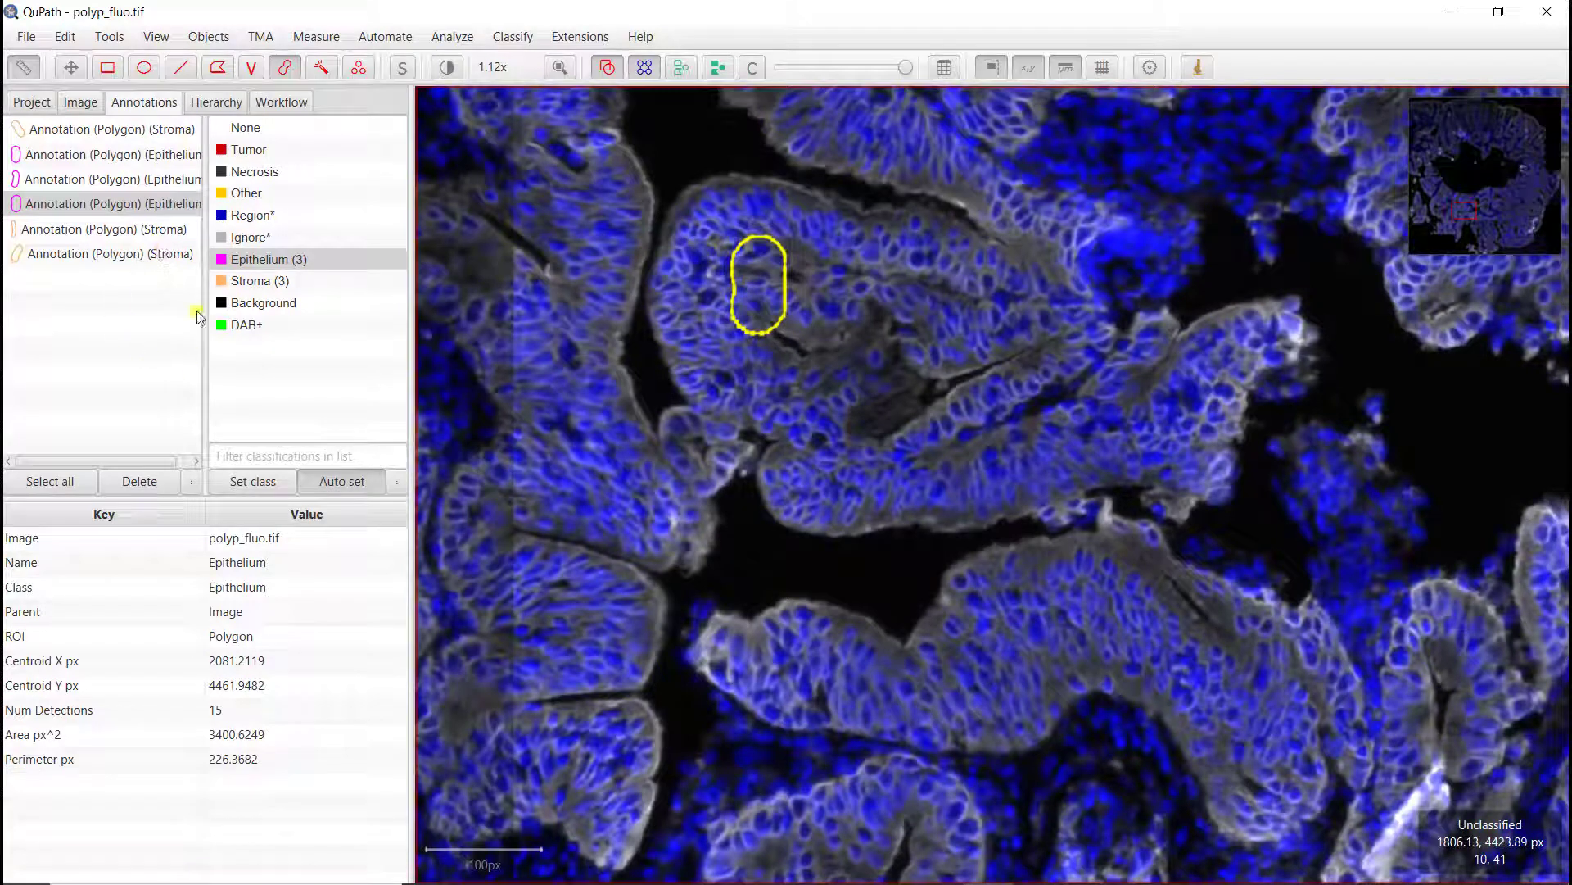
- Choose the Background class, paint a small background region, then delete it
left_click(245, 303)
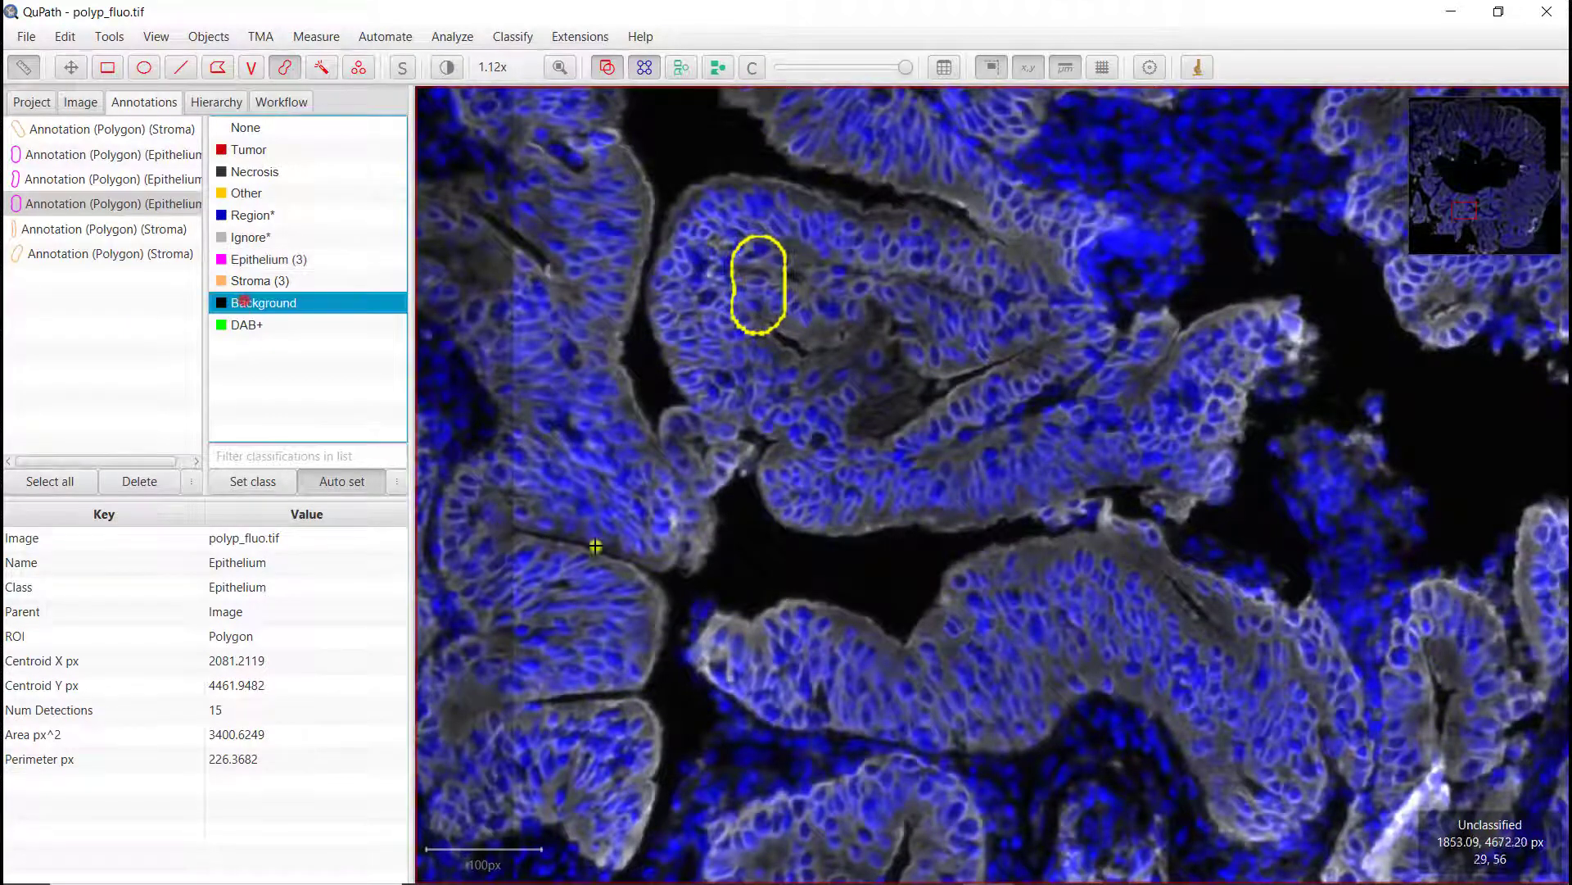
left_click(643, 348)
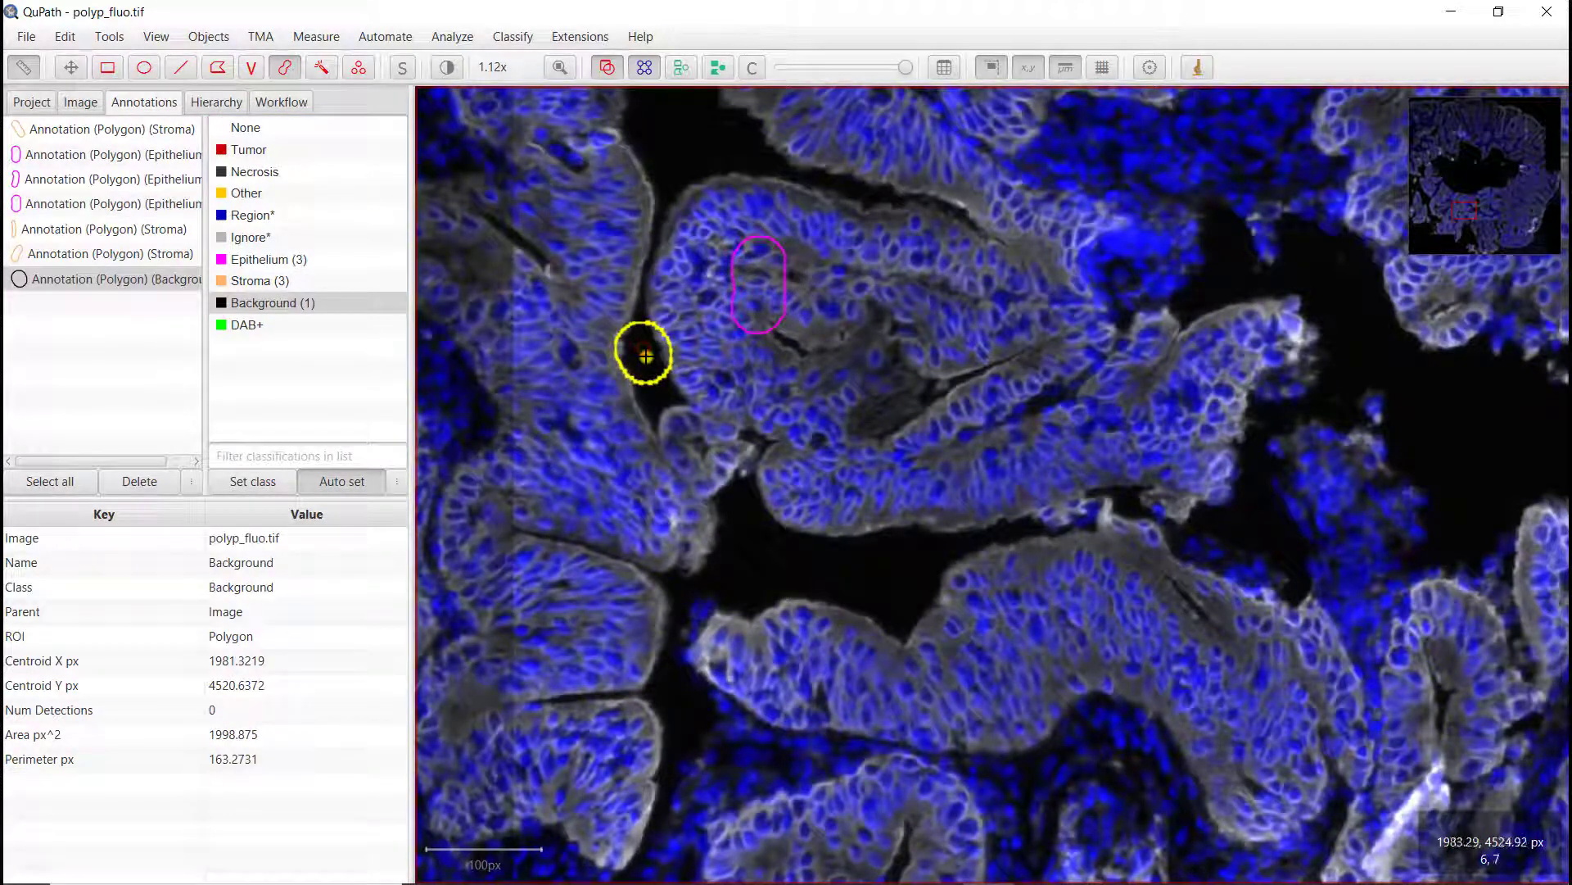
left_click(139, 481)
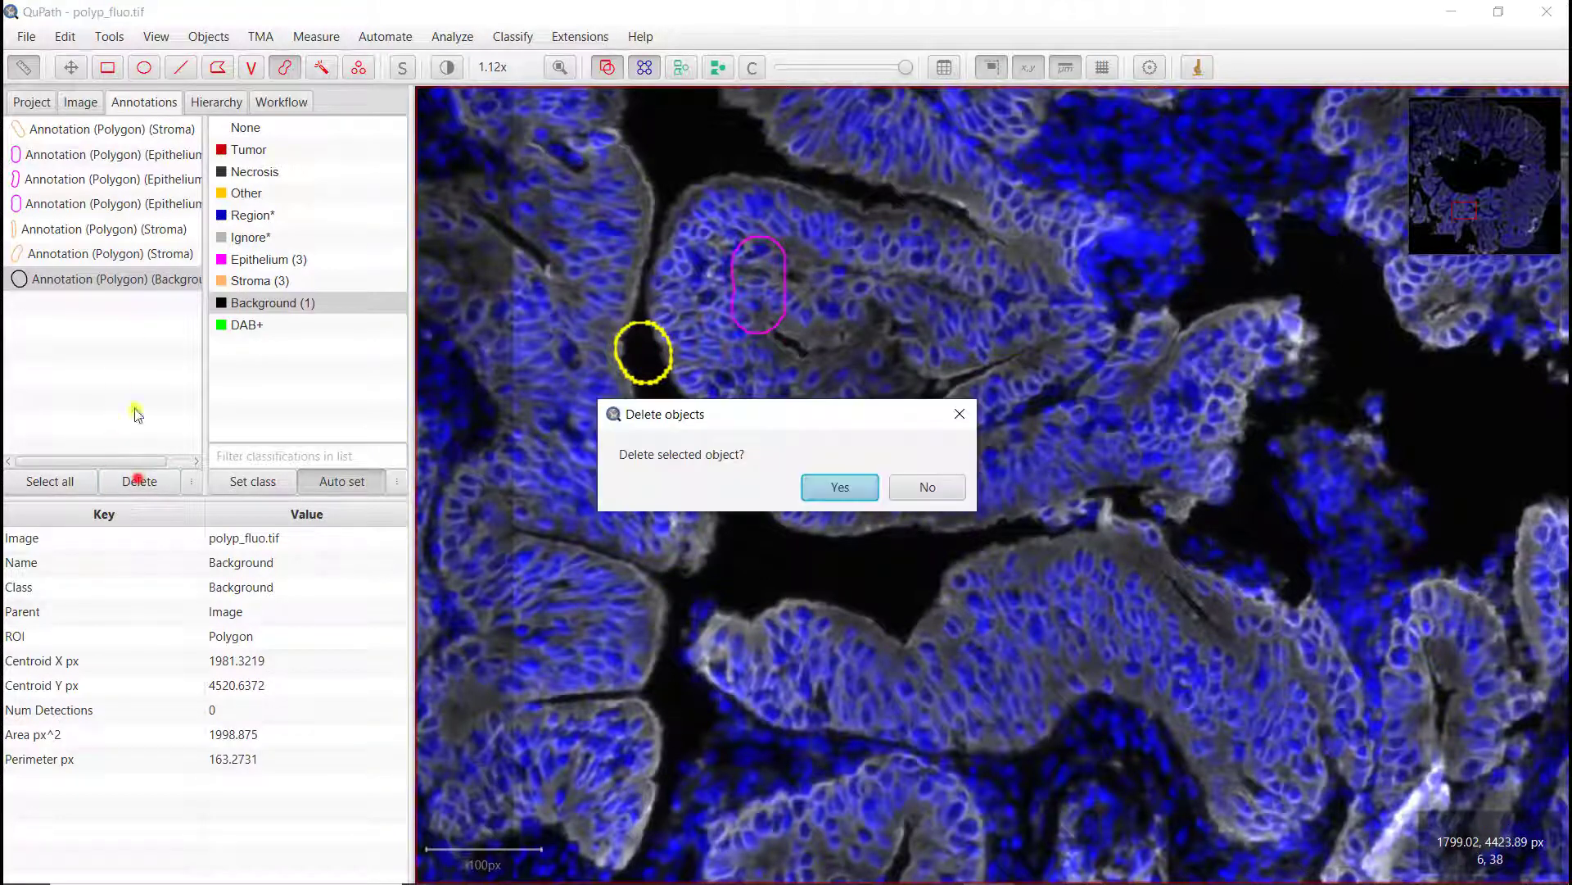
left_click(829, 488)
- Outline two dark gaps with the Wand tool and brush the central lumen as Background
left_click(321, 68)
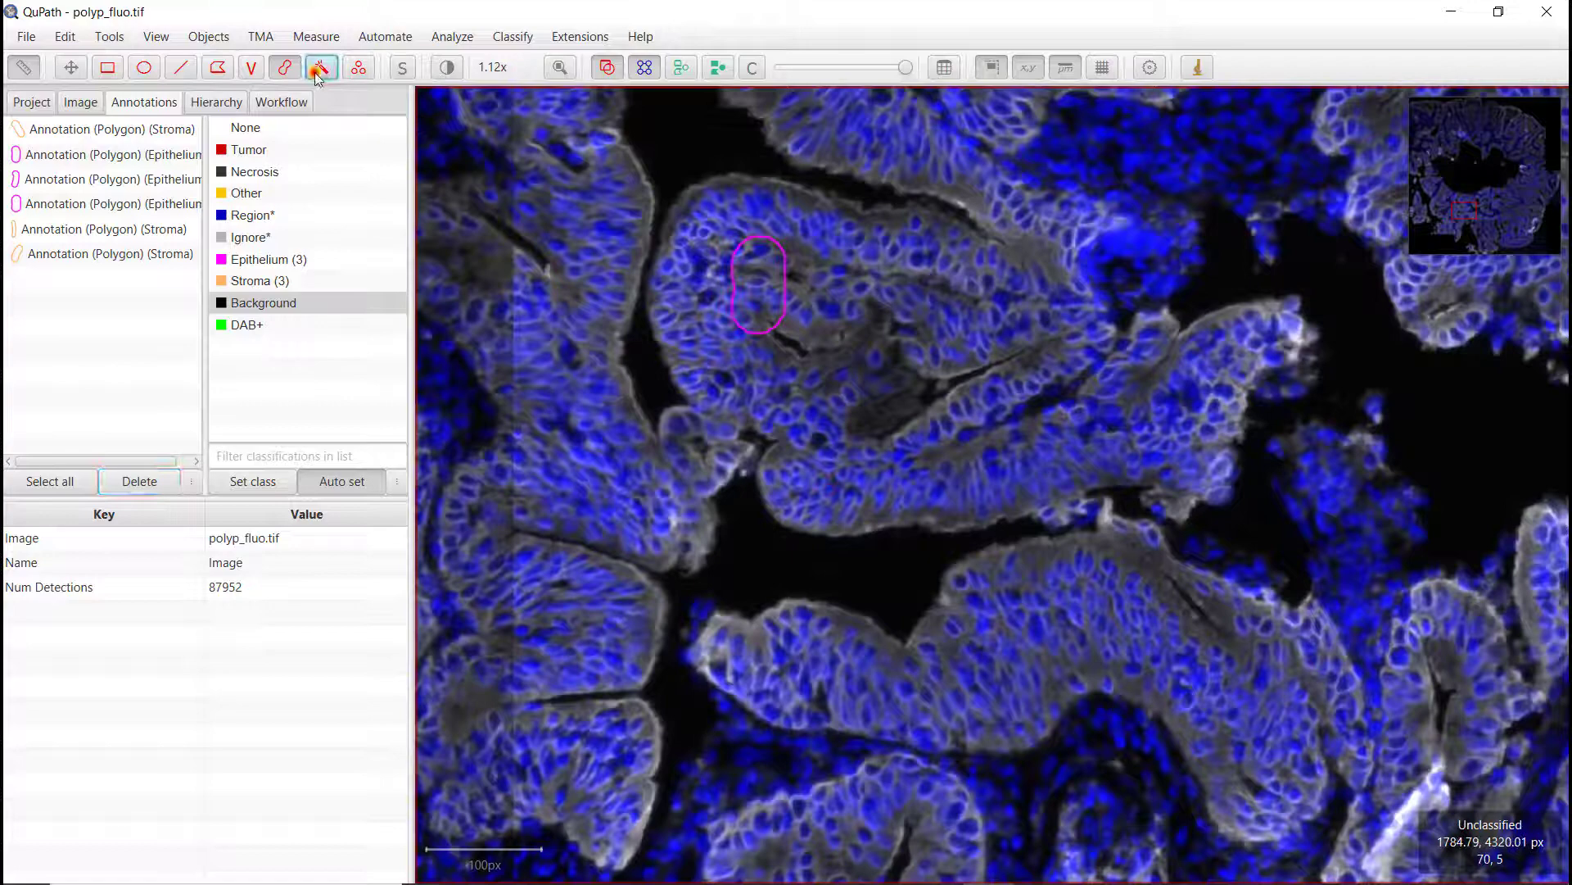
left_click(645, 357)
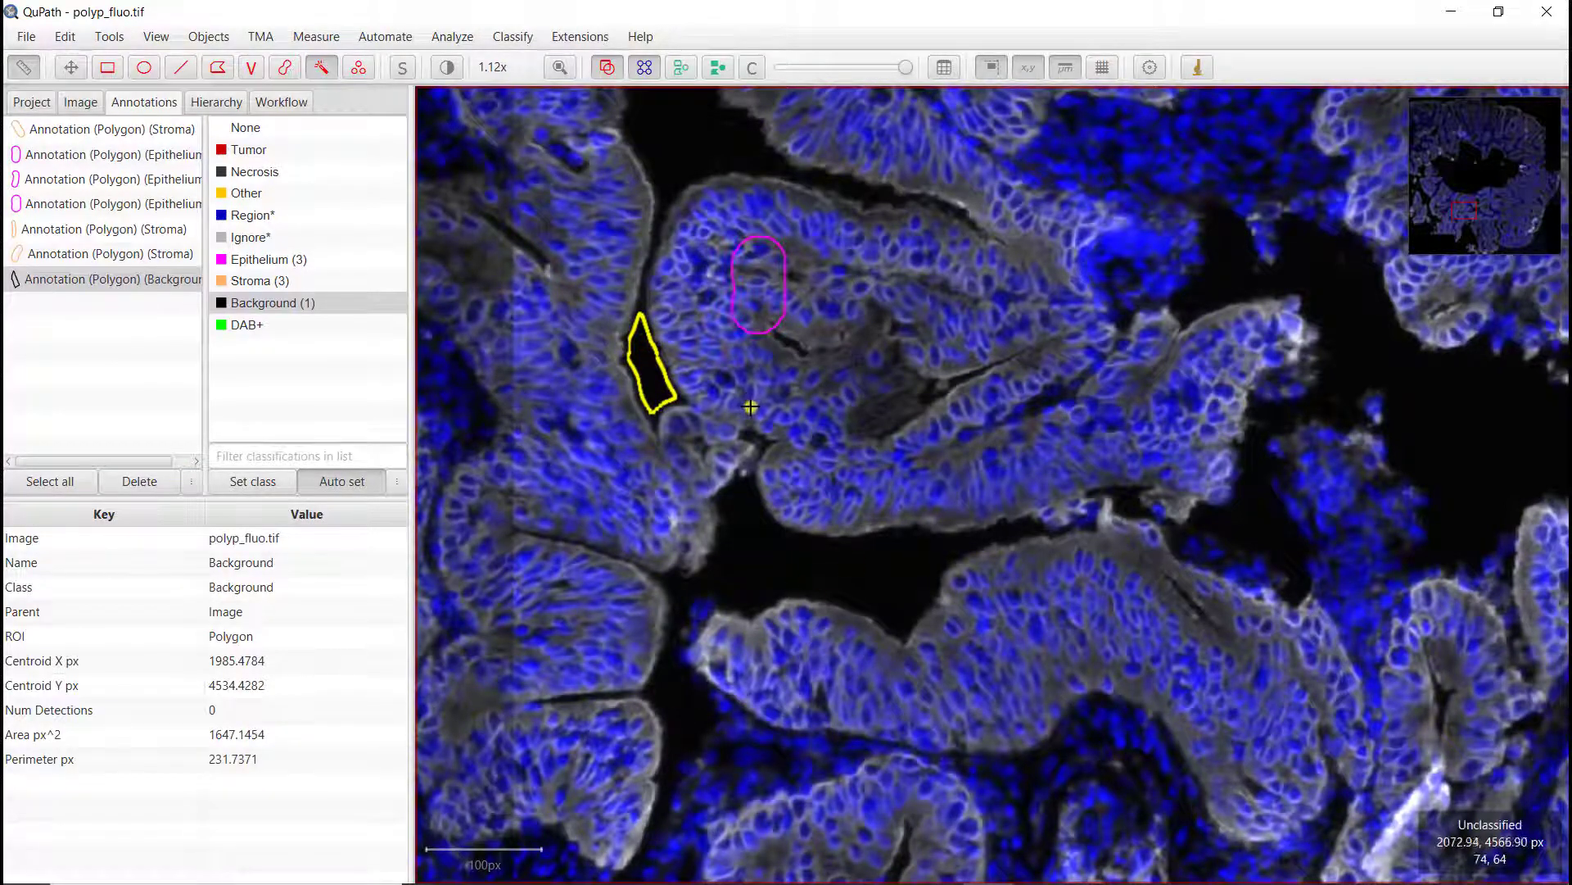
scroll(748, 393, "down", 3)
scroll(735, 344, "up", 3)
left_click(656, 178)
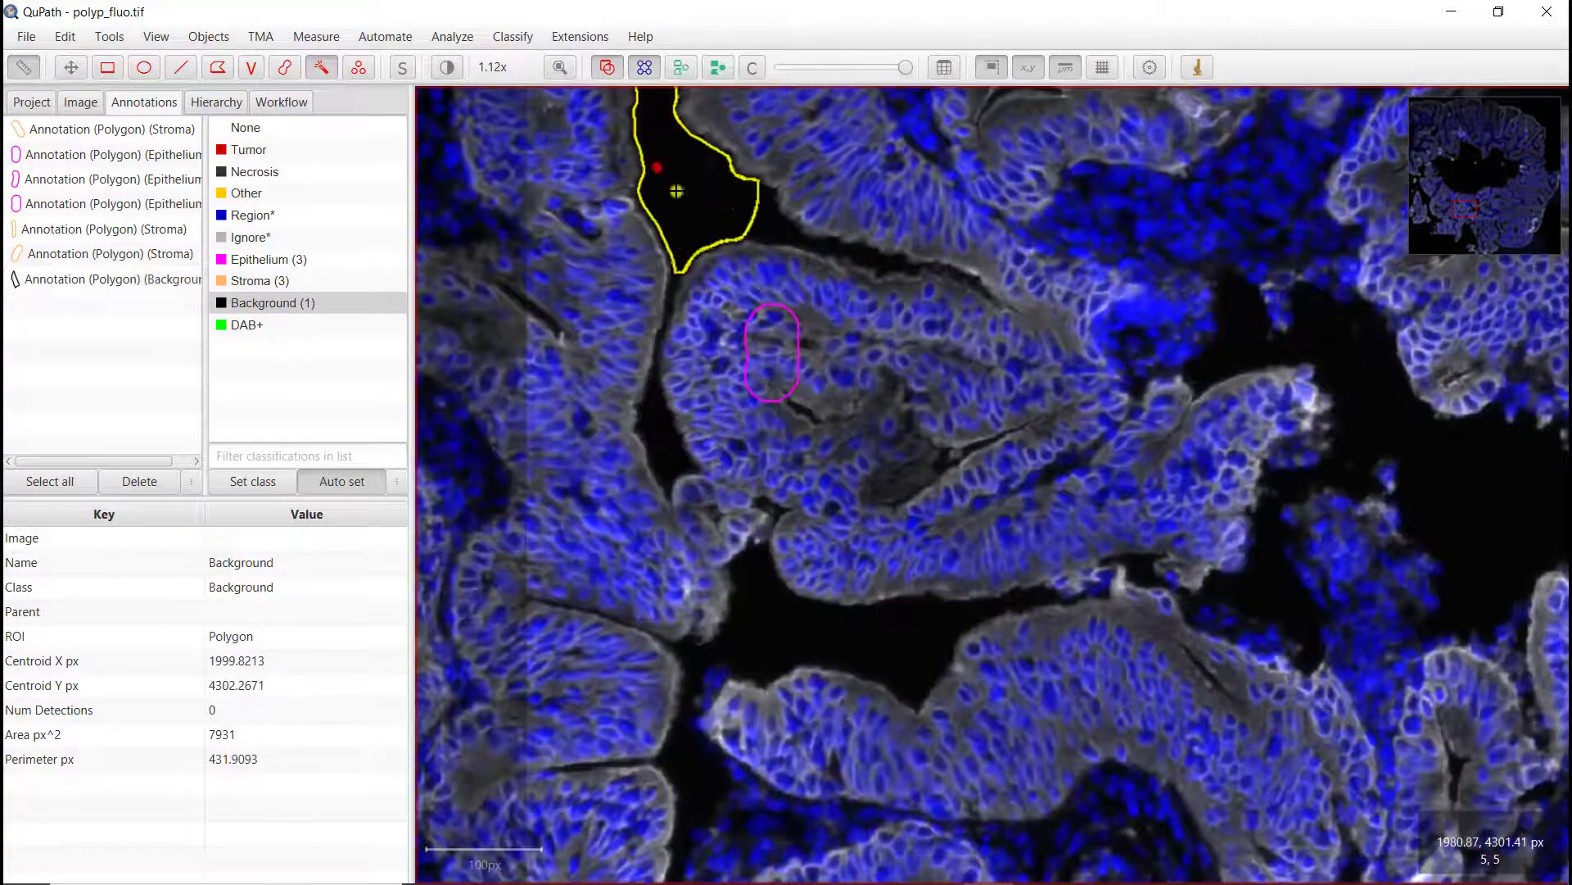
scroll(686, 537, "down", 3)
scroll(700, 532, "down", 2)
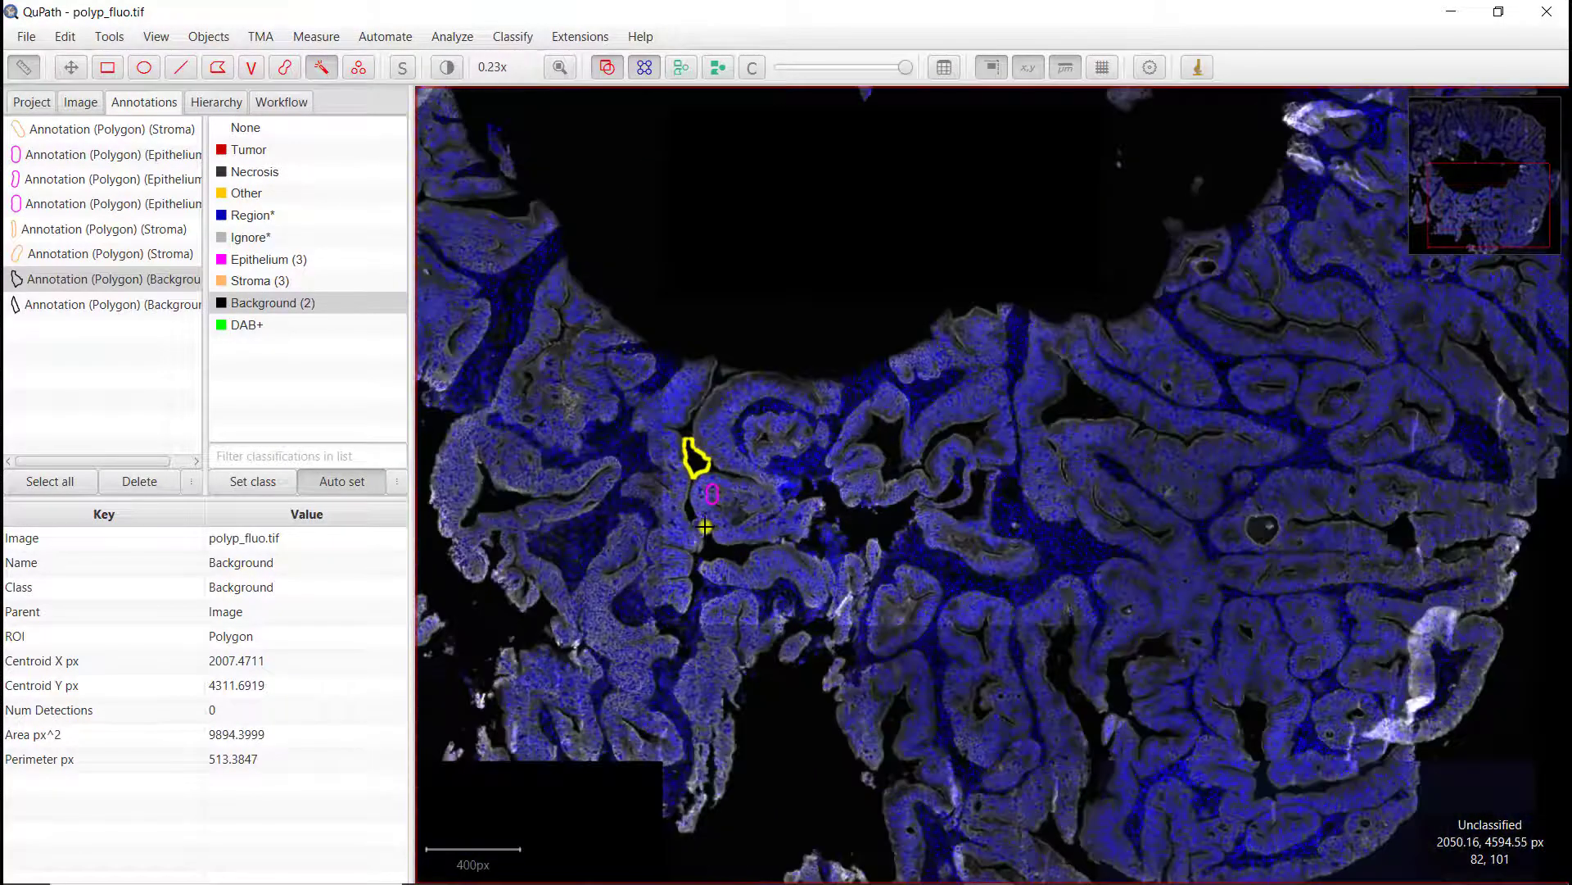
left_click(282, 68)
mouse_move(667, 146)
left_mouse_down()
mouse_move(712, 158)
mouse_move(693, 167)
left_mouse_up()
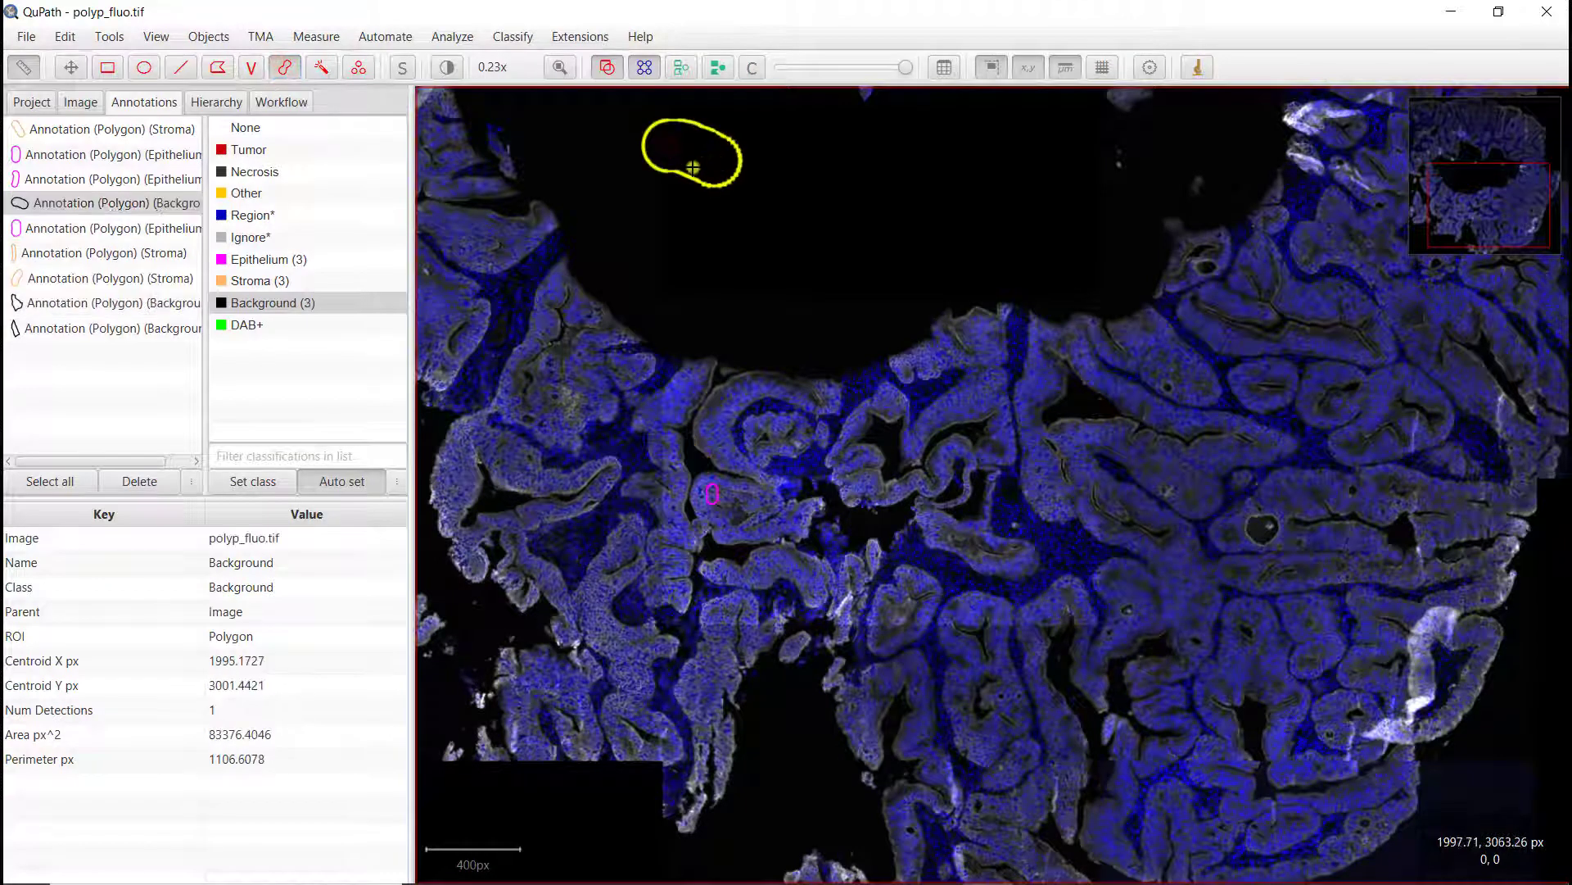
- Open the pixel classifier from the command list and set Random trees at High resolution (downsample 4.00)
key("ctrl+l")
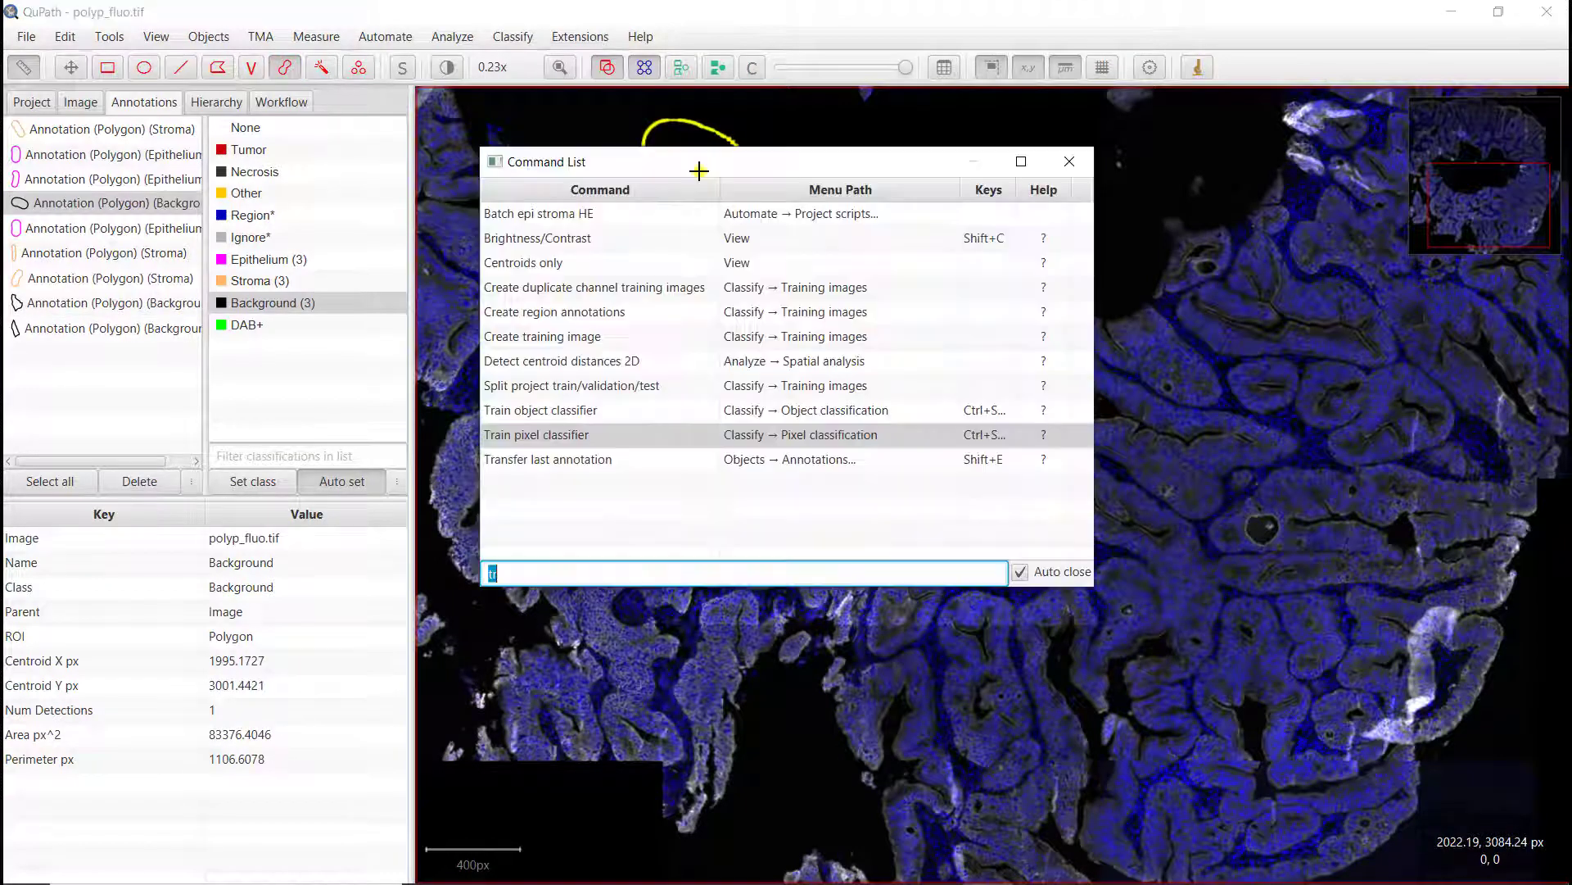
double_click(560, 436)
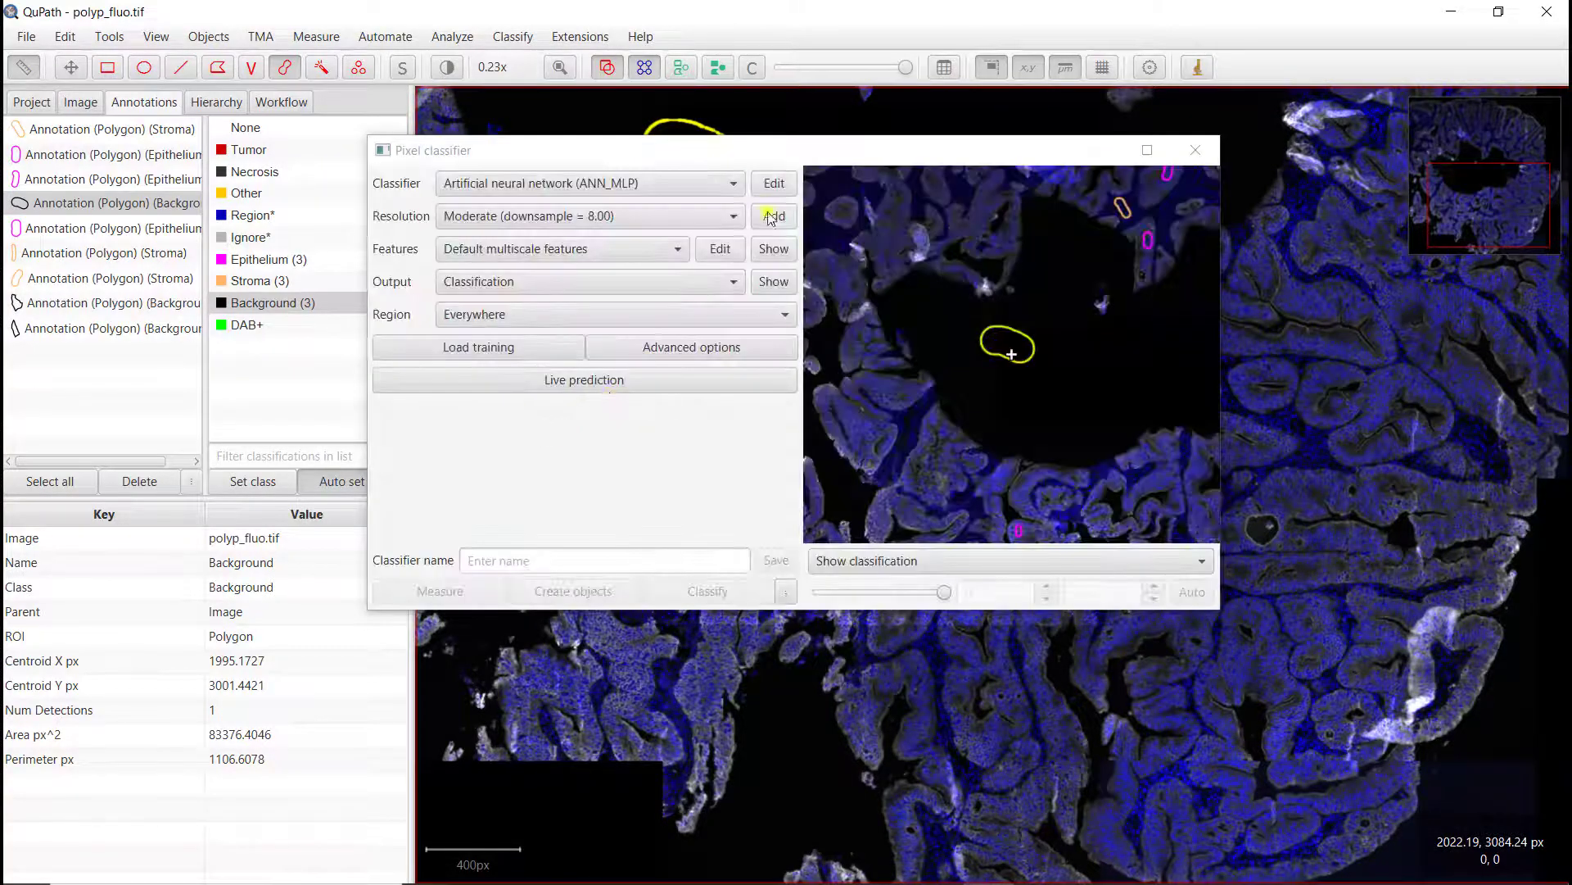
left_click_drag(775, 161, 610, 264)
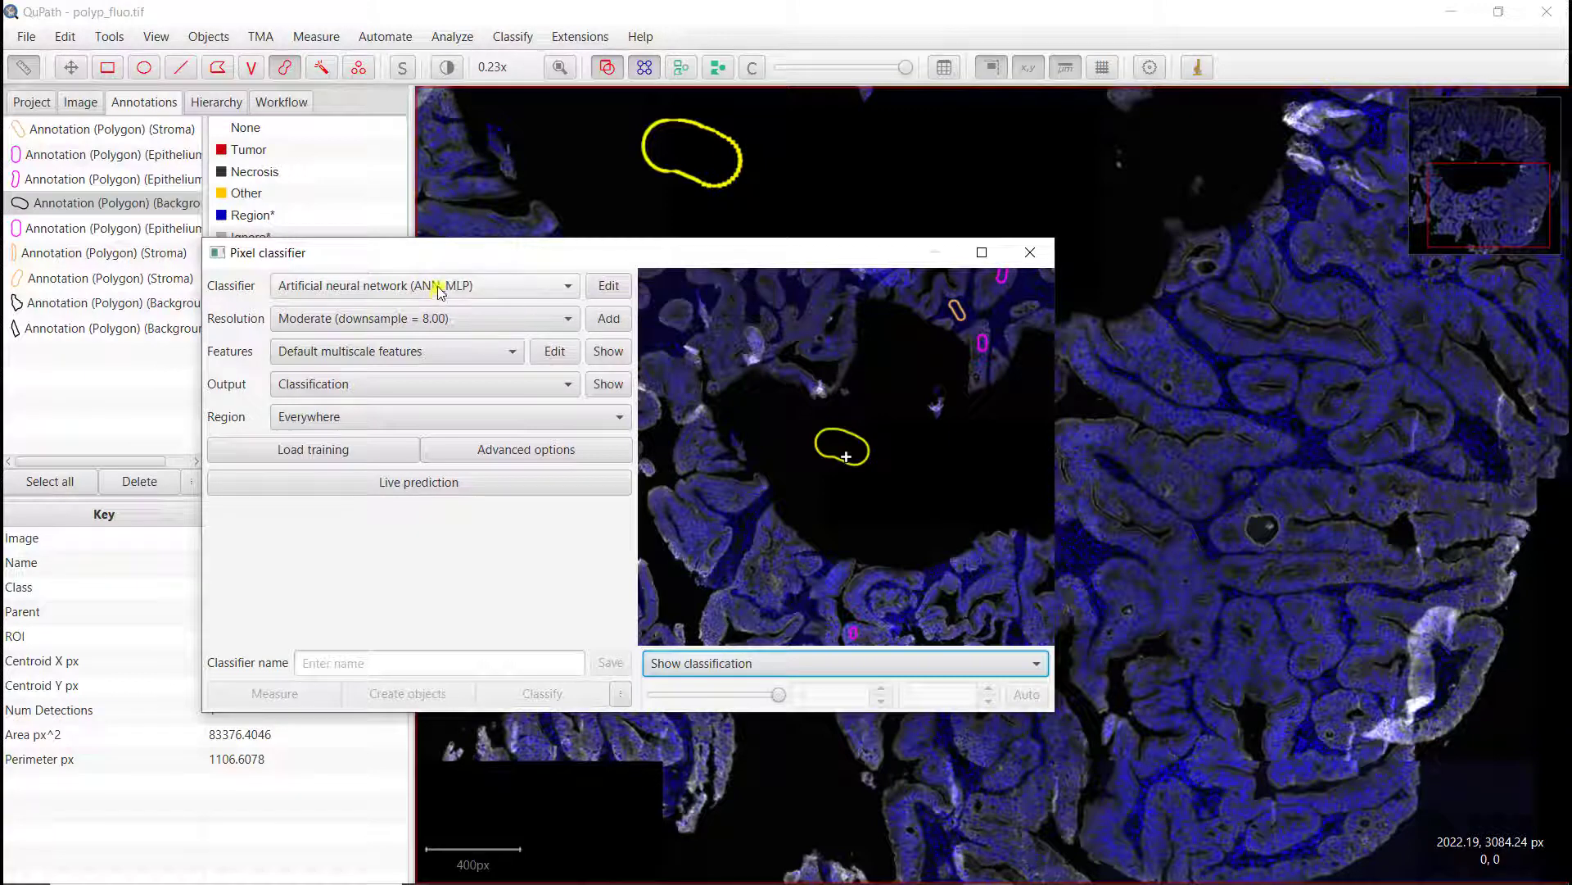
left_click(440, 288)
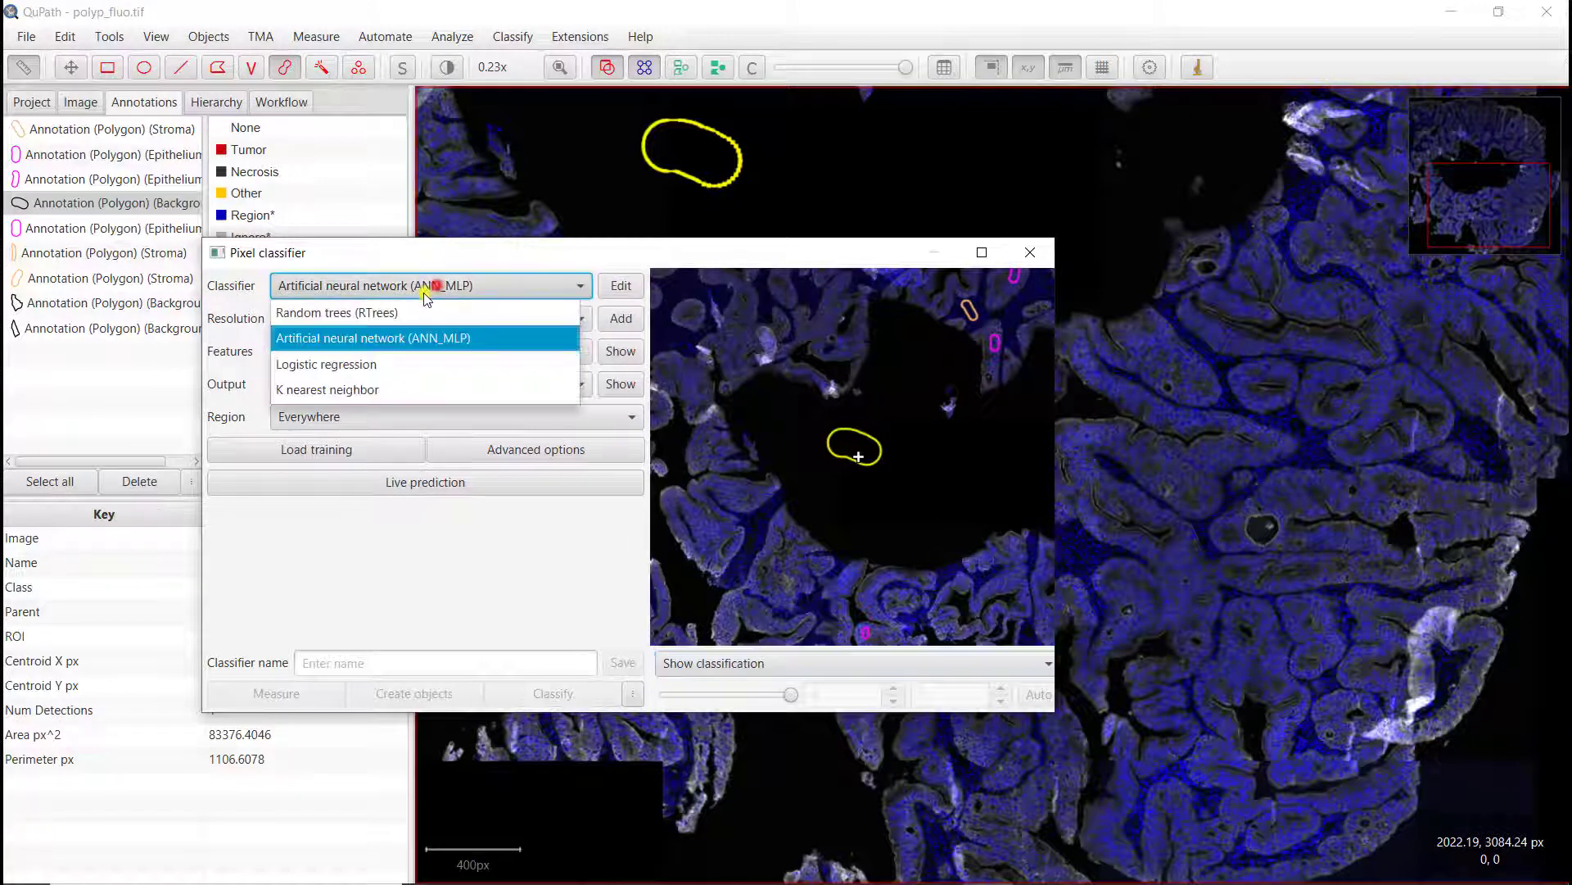
left_click(385, 316)
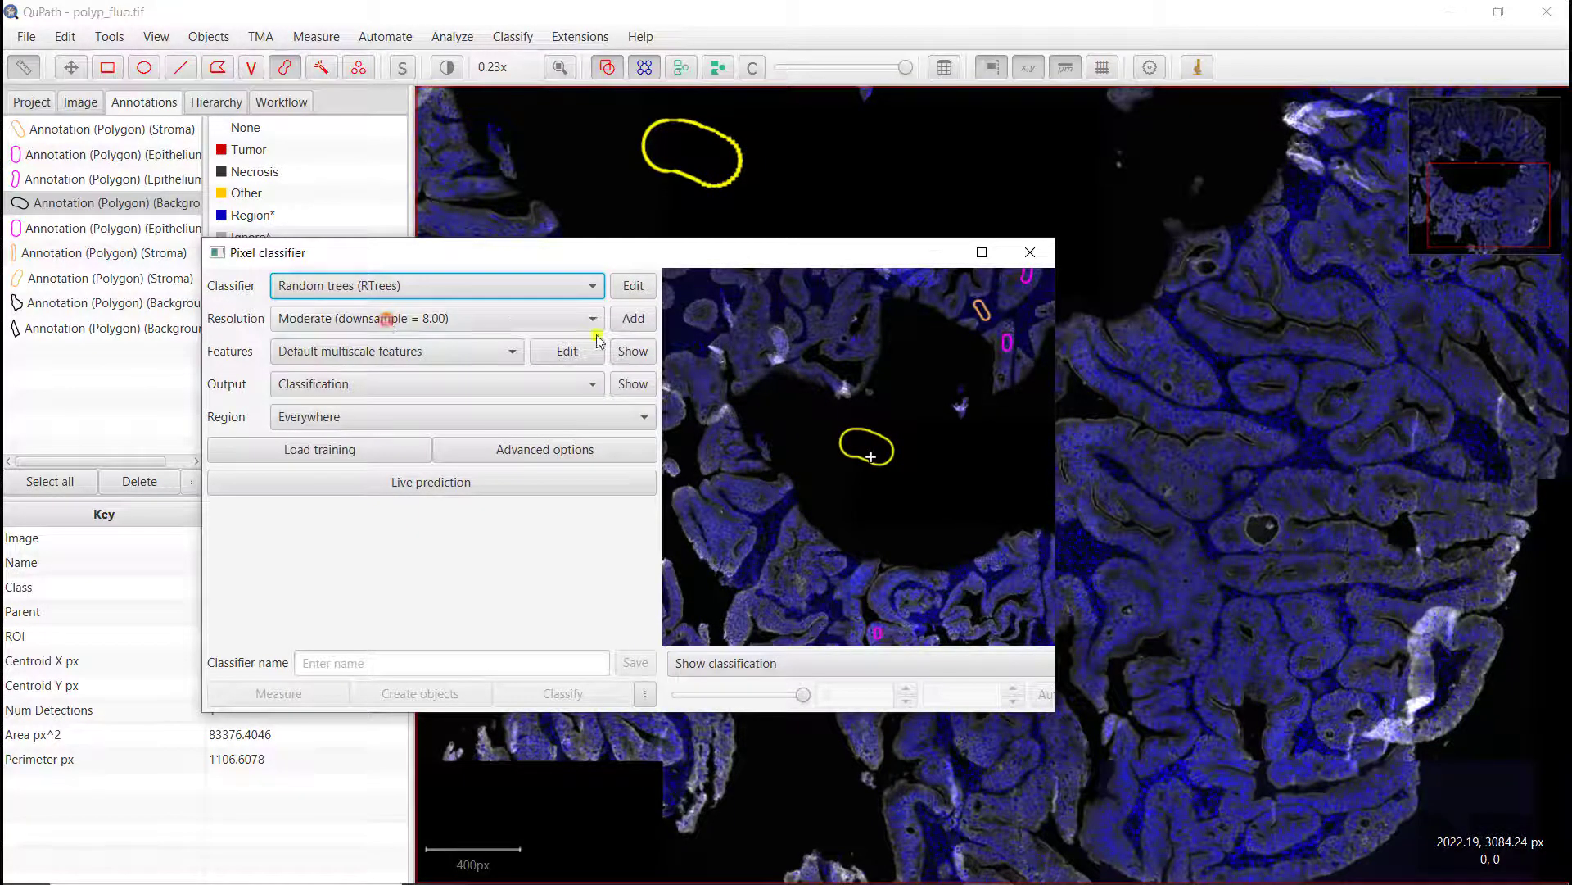
left_click(447, 318)
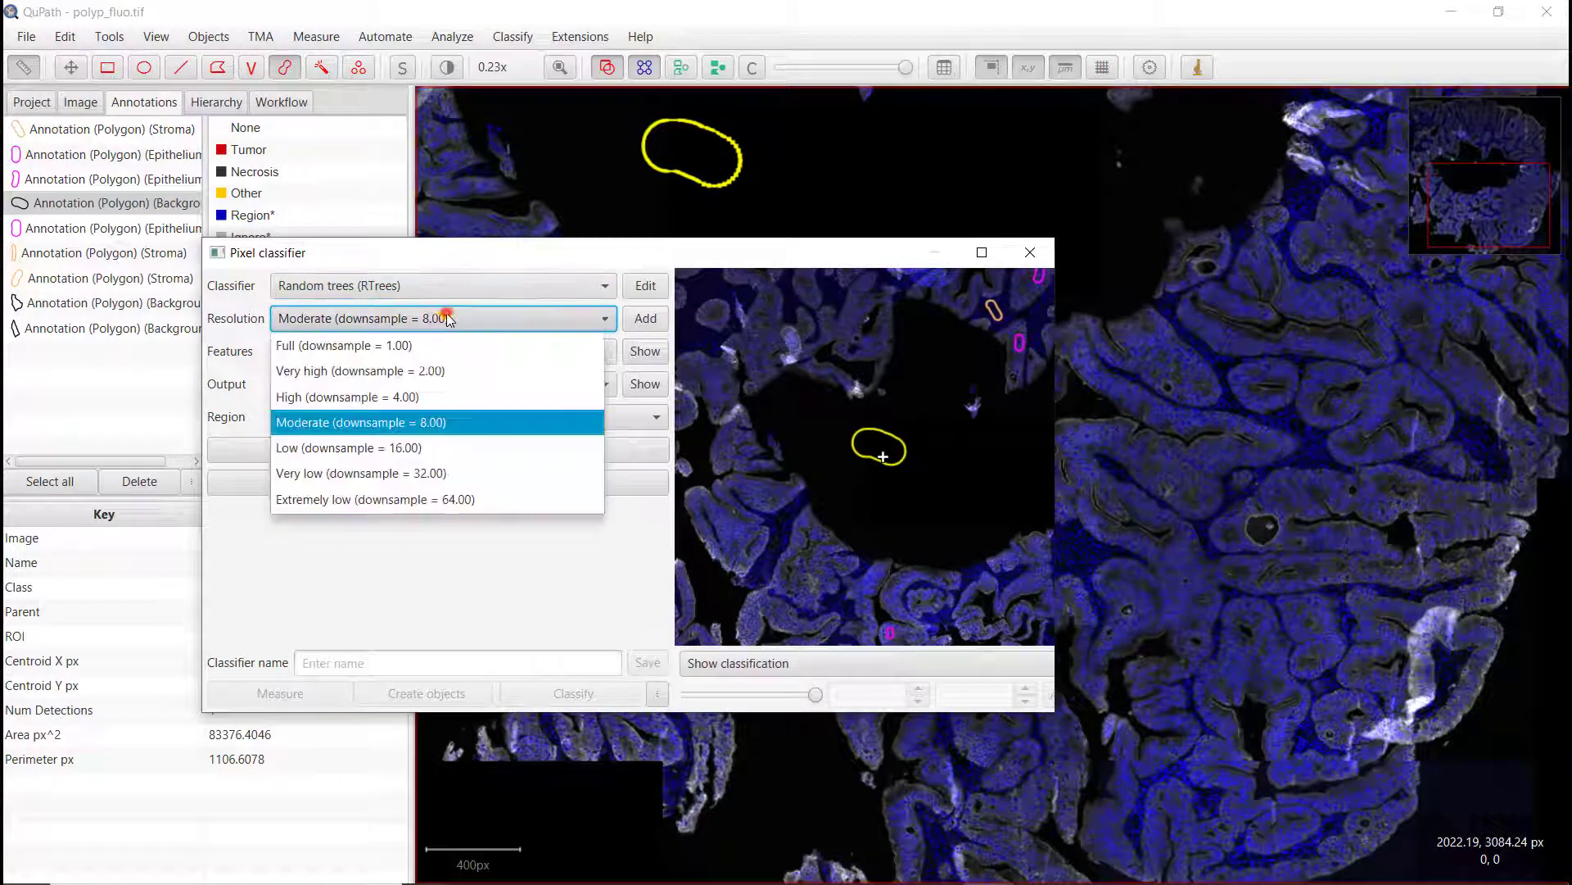
left_click(320, 397)
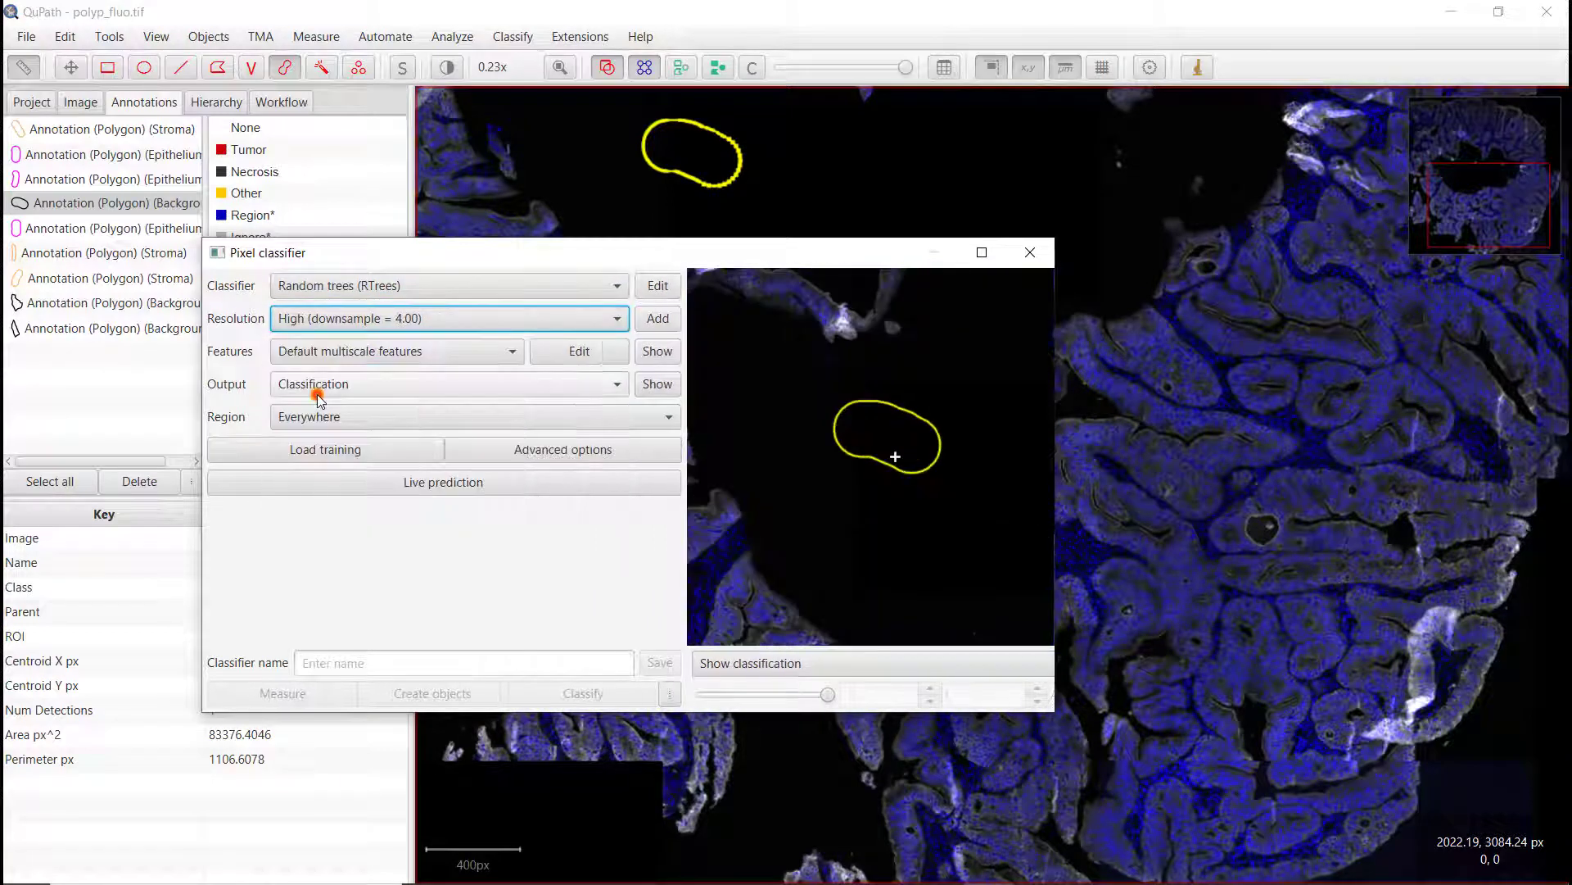
- Limit classifier input channels to DAPI and CK, excluding Tbet, CD8, RORgammaT, CD4 and FOXP3
left_click(572, 352)
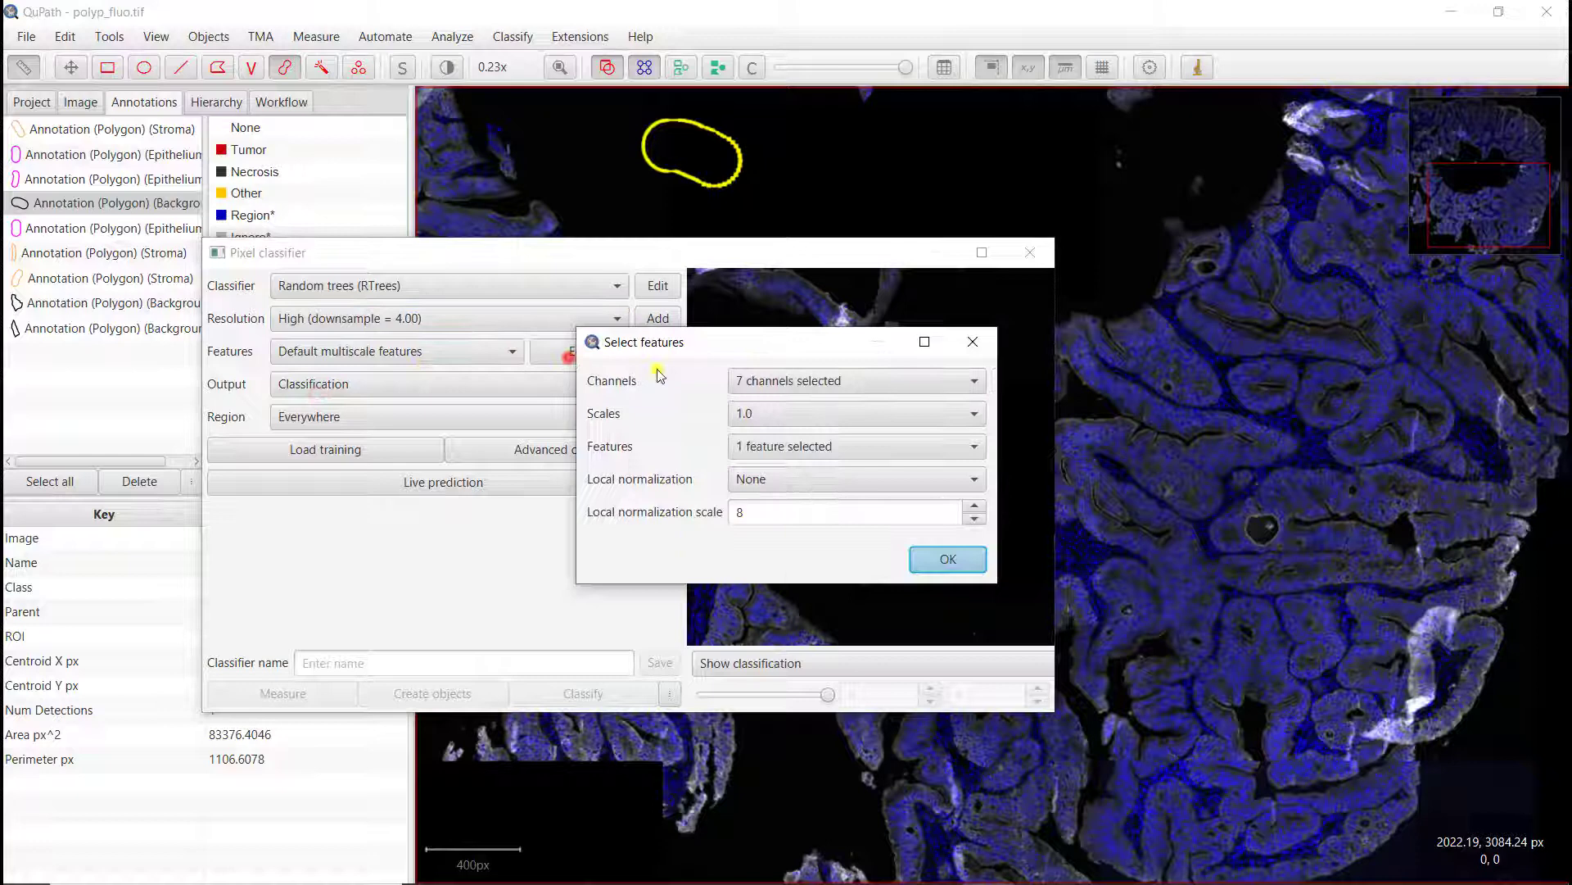
left_click(873, 385)
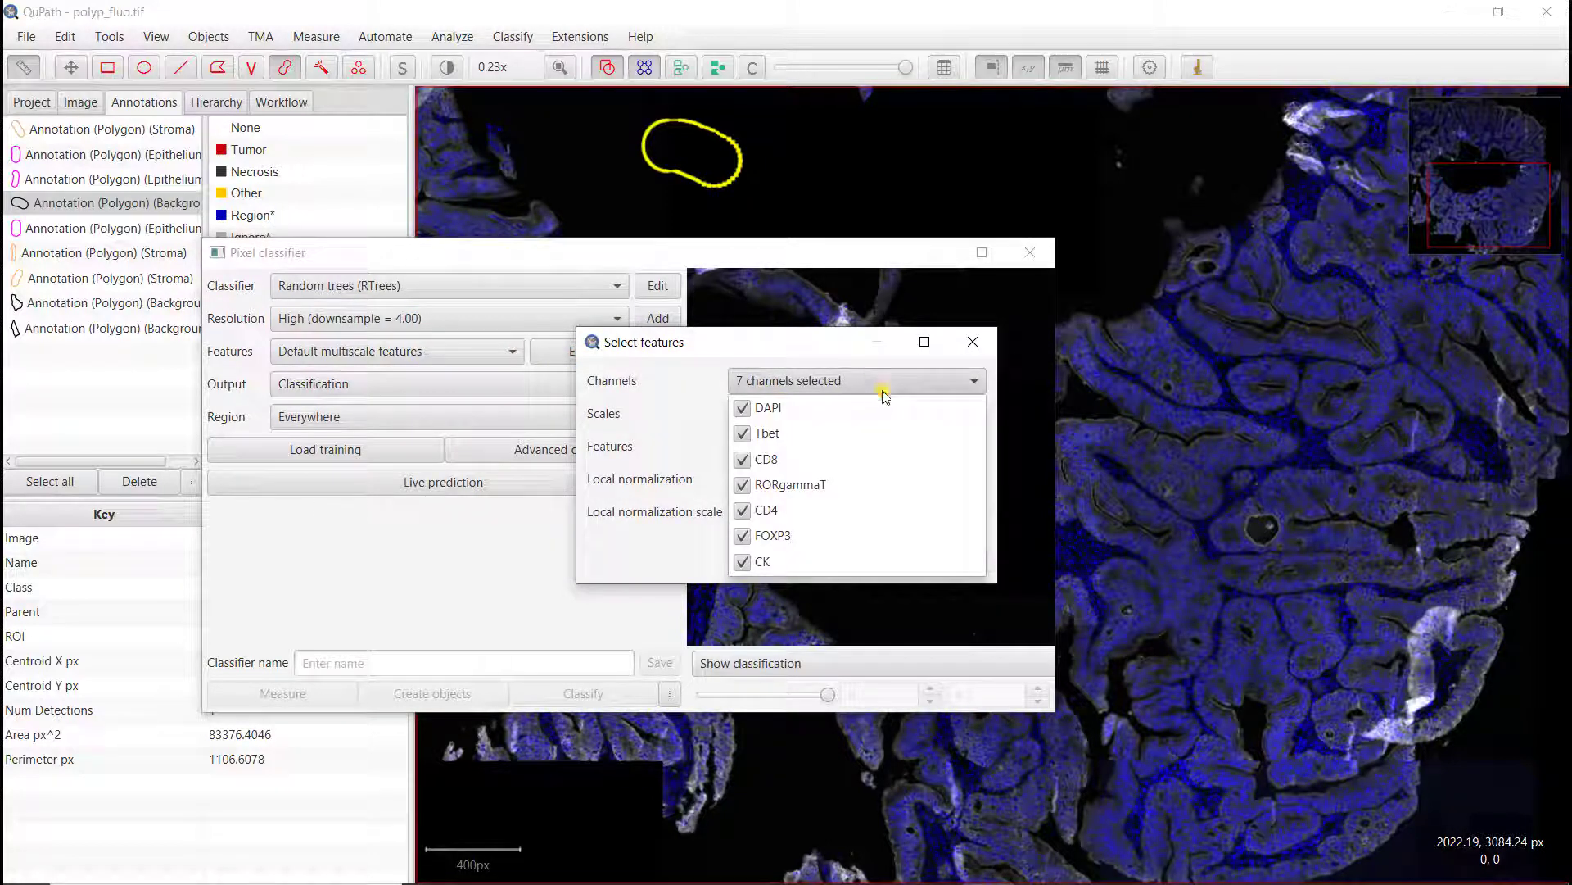
left_click(751, 436)
left_click(743, 460)
left_click(743, 485)
left_click(743, 511)
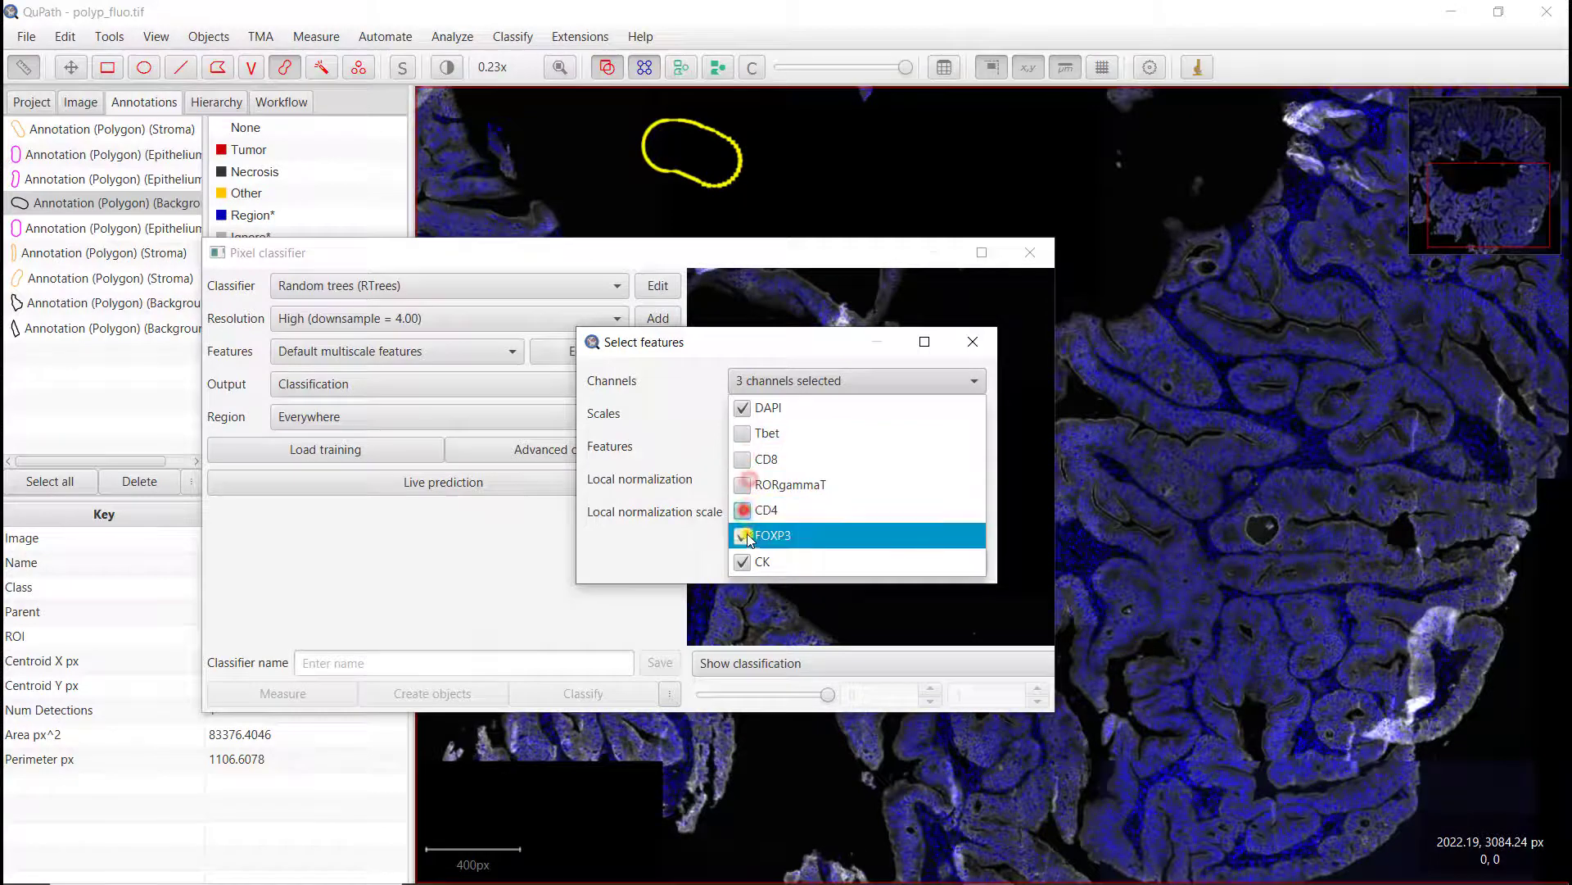
left_click(747, 537)
left_click(794, 385)
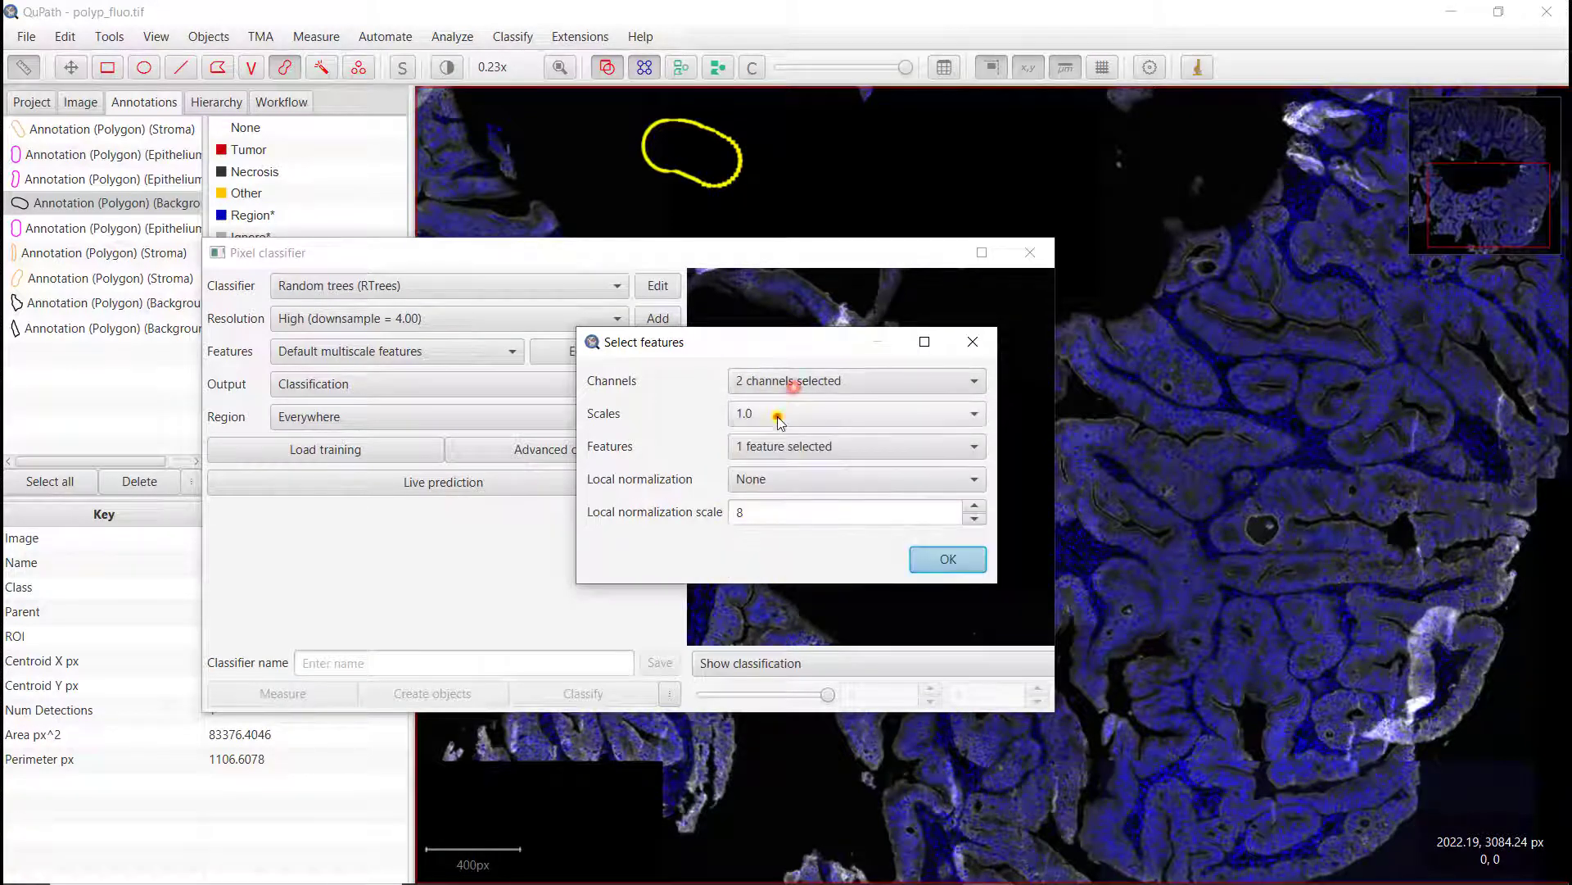
- Add scale 4.0 and Laplacian of Gaussian features, apply them, and turn on live prediction
left_click(778, 416)
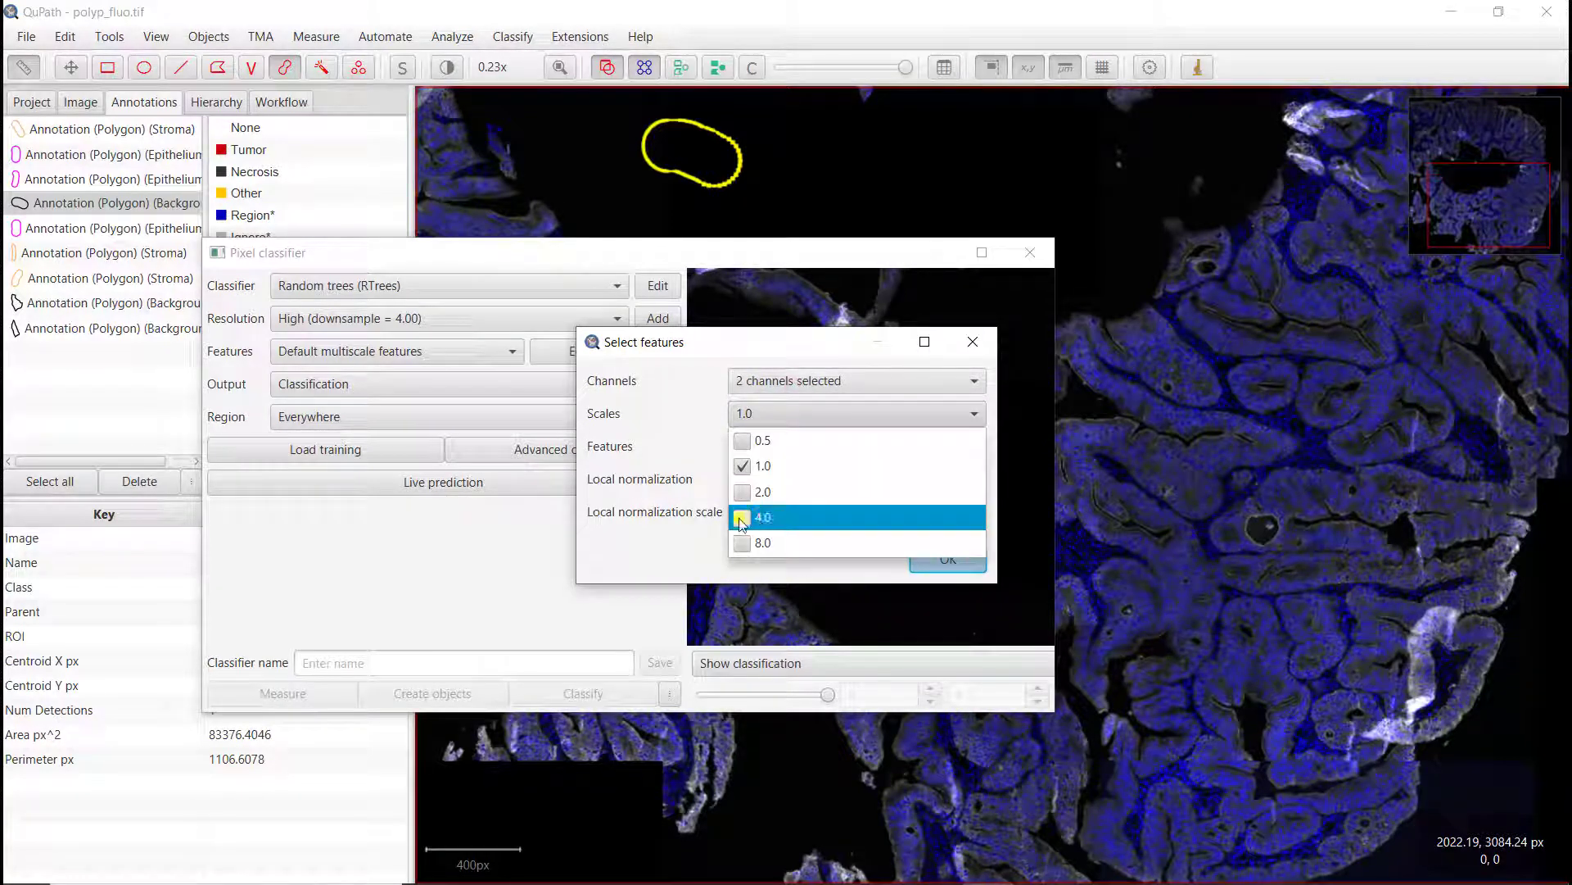
left_click(686, 414)
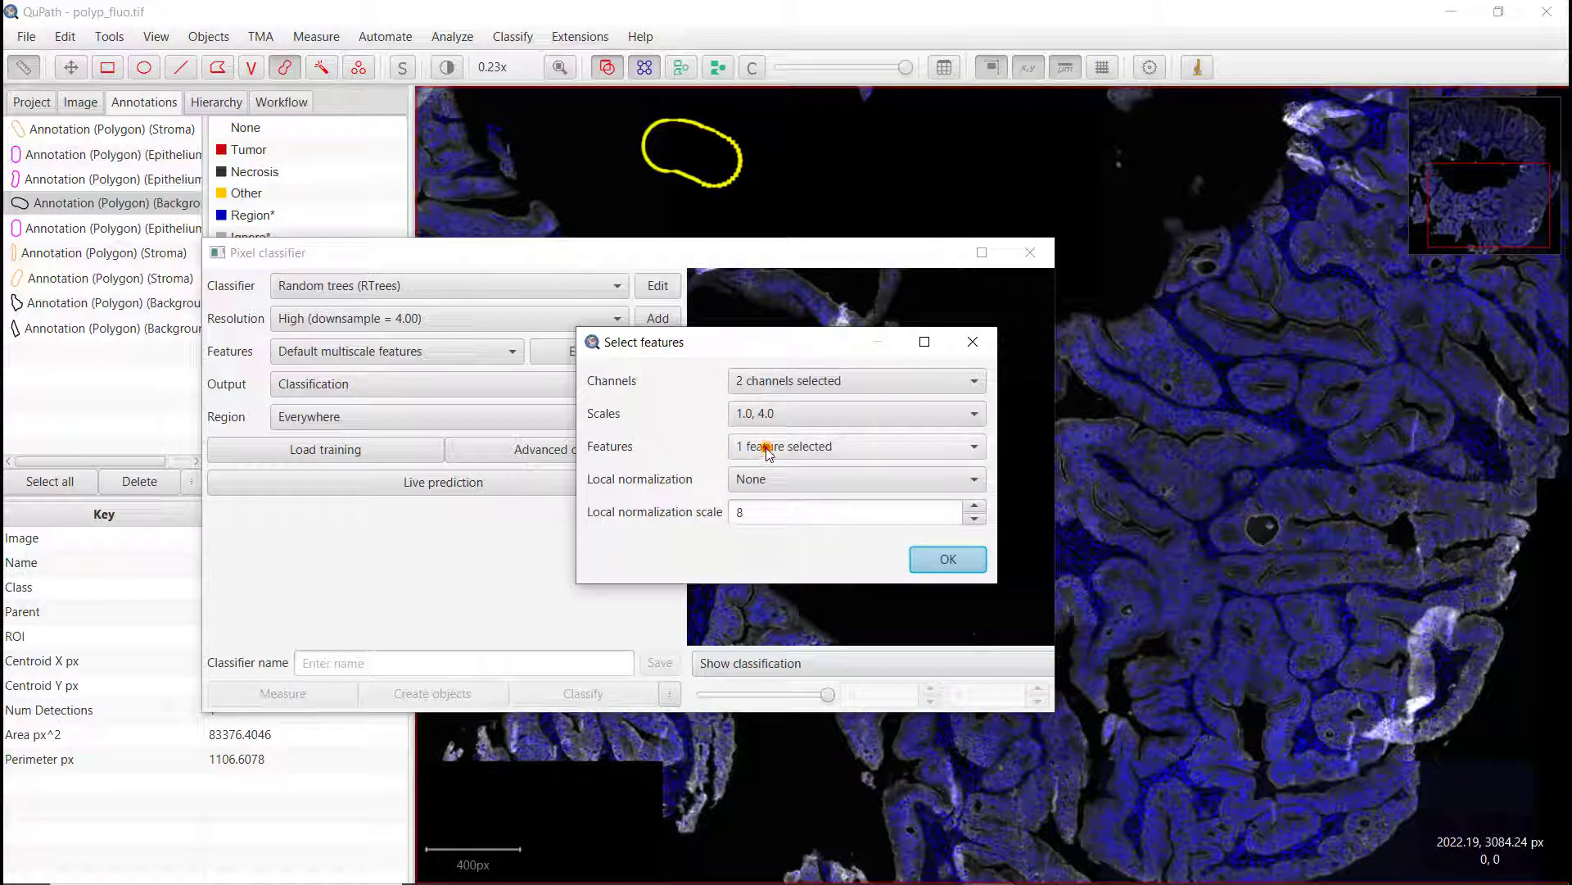
left_click(768, 449)
left_click(771, 490)
left_click(710, 410)
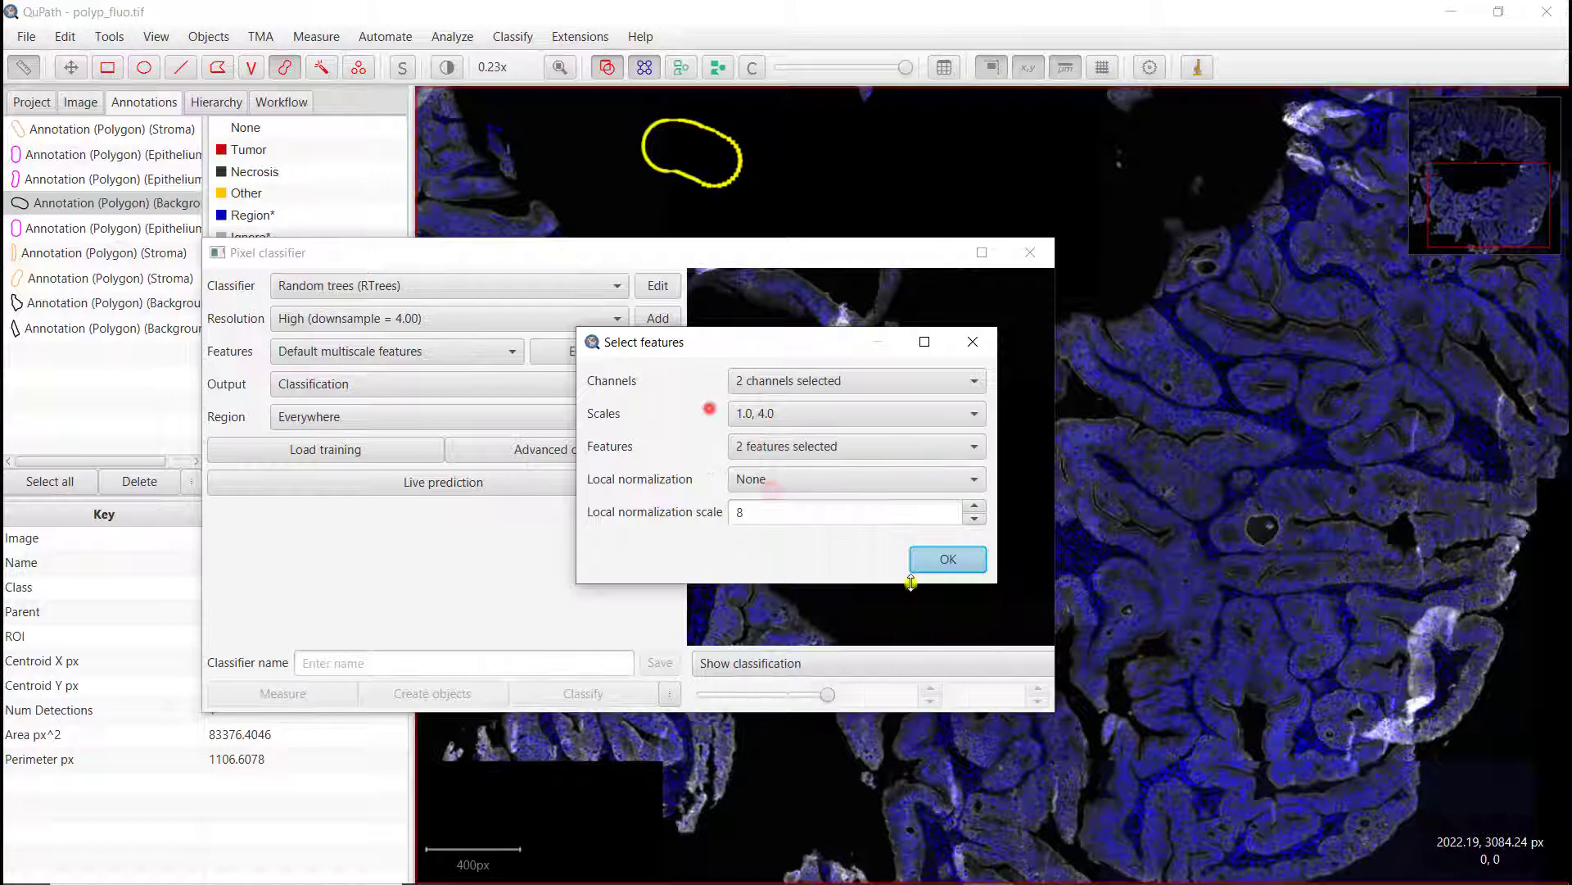
left_click(934, 561)
left_click(498, 484)
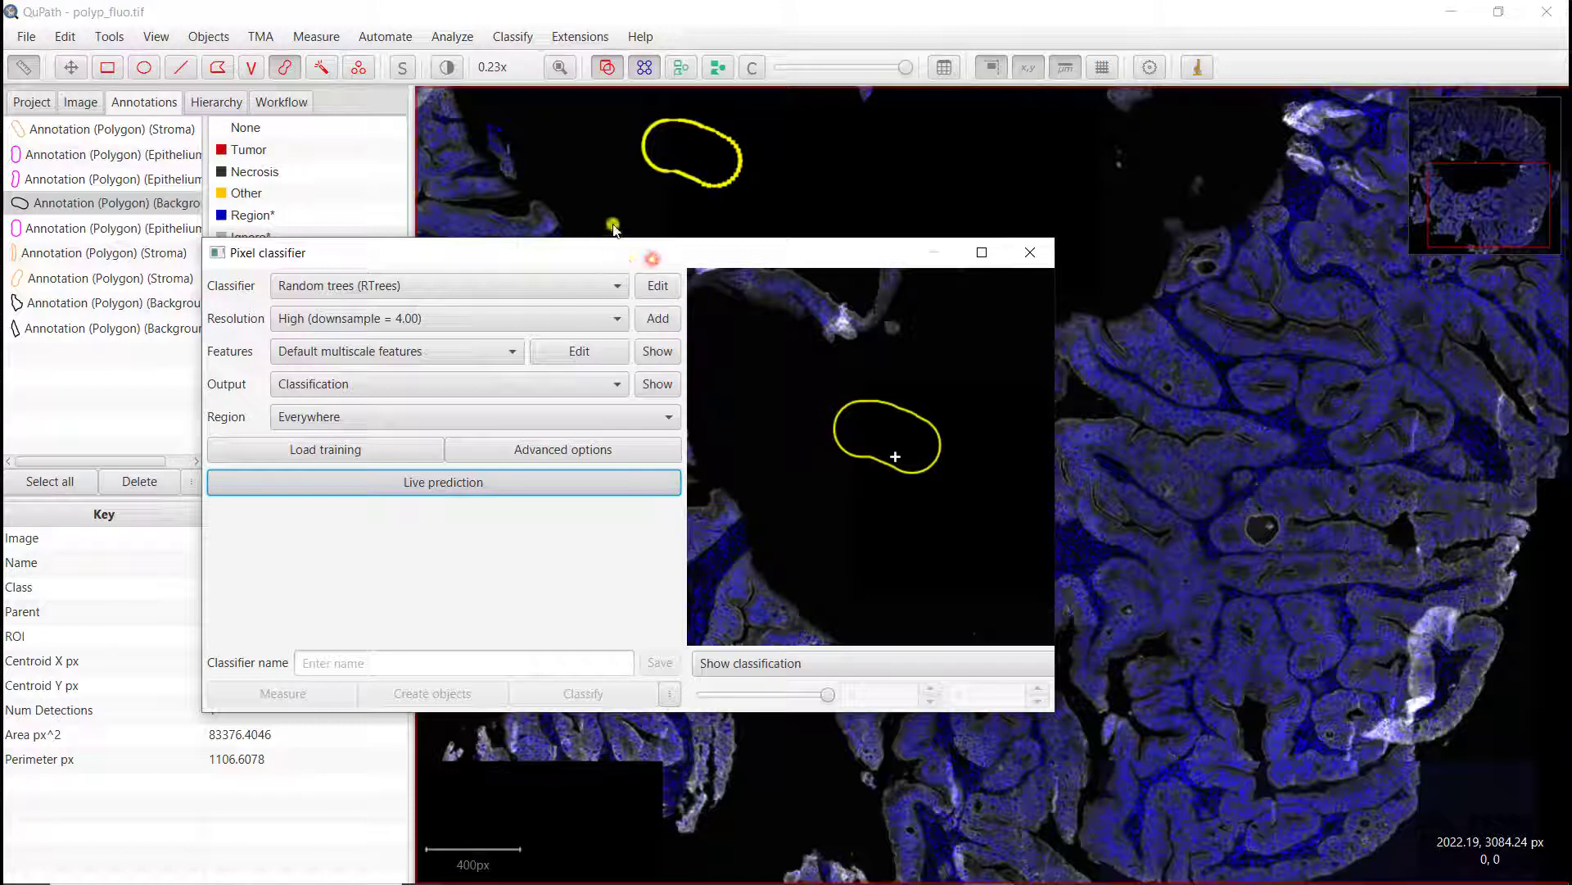
- Show the classification overlay, then zoom out and pan to inspect the prediction across the section
left_click_drag(643, 257, 536, 352)
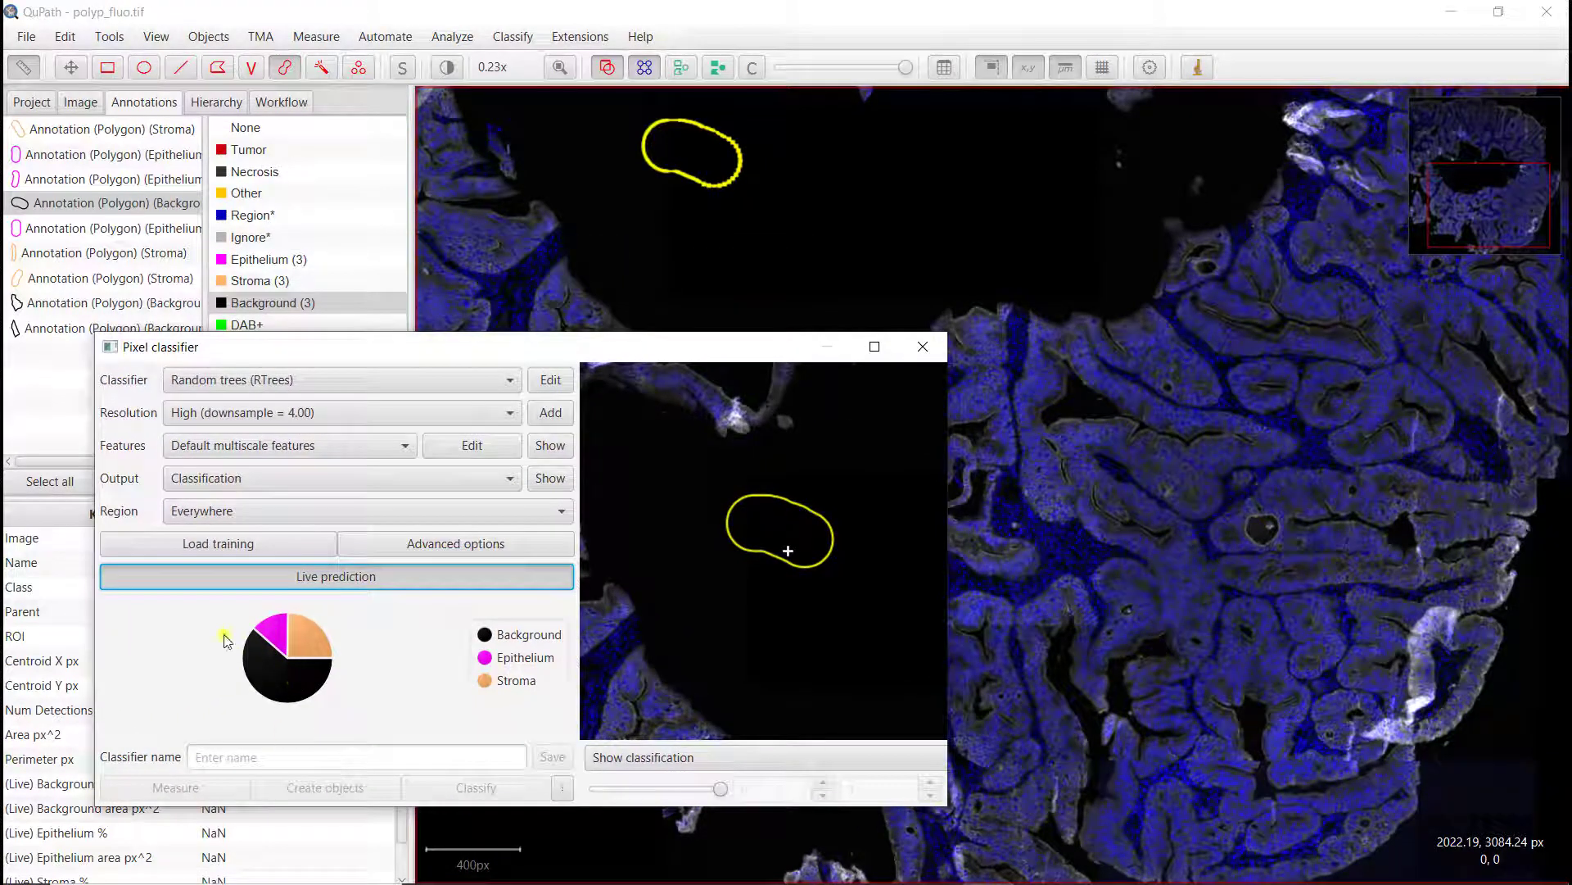
left_click(751, 67)
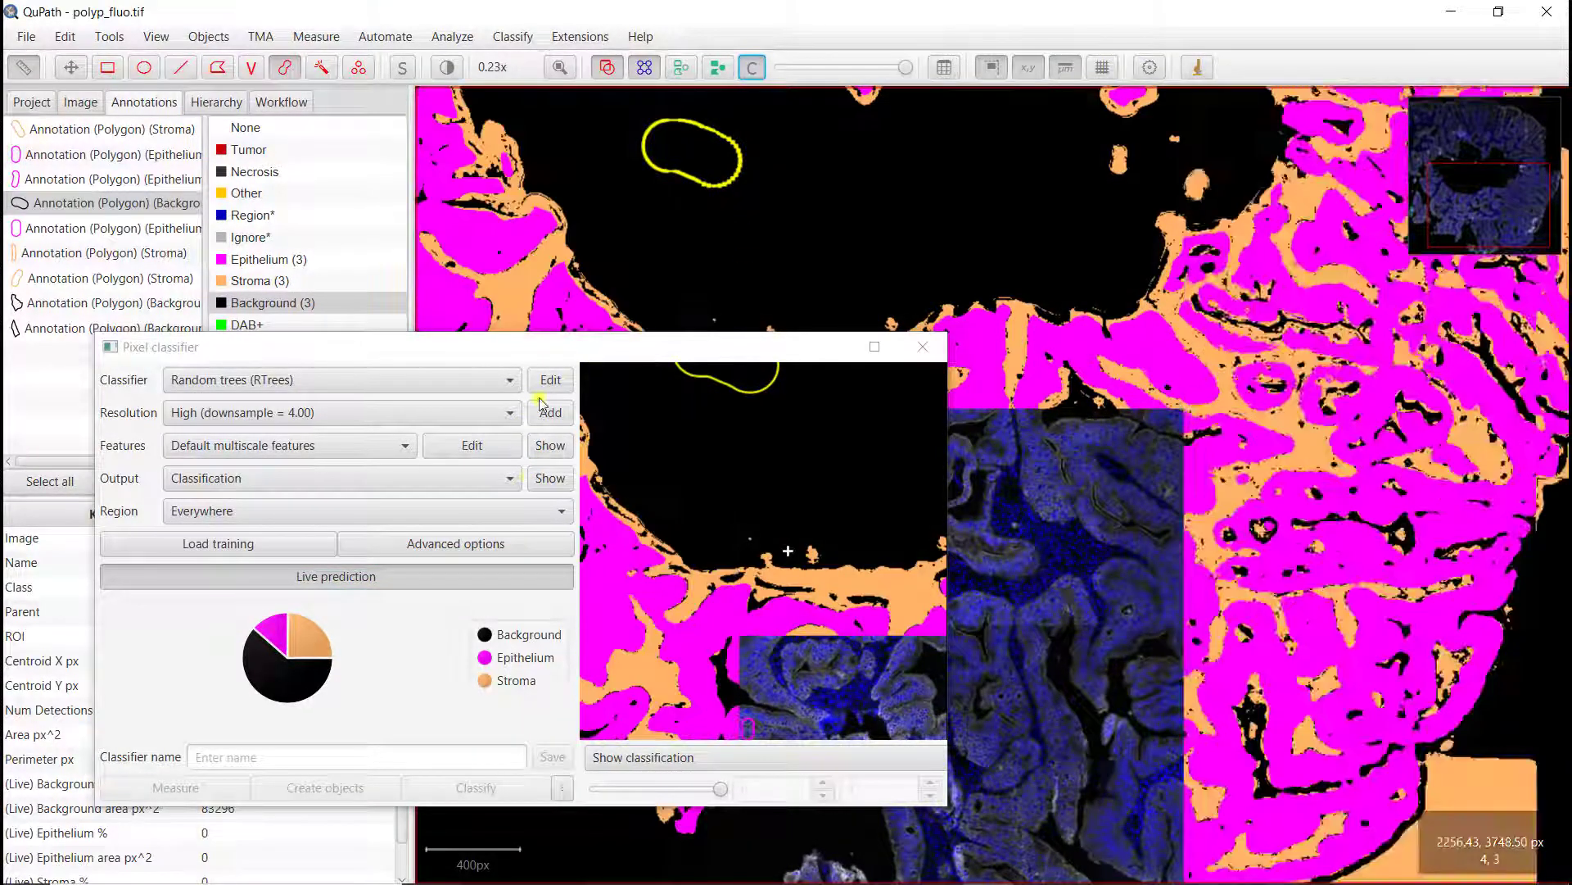
left_click_drag(643, 352, 526, 421)
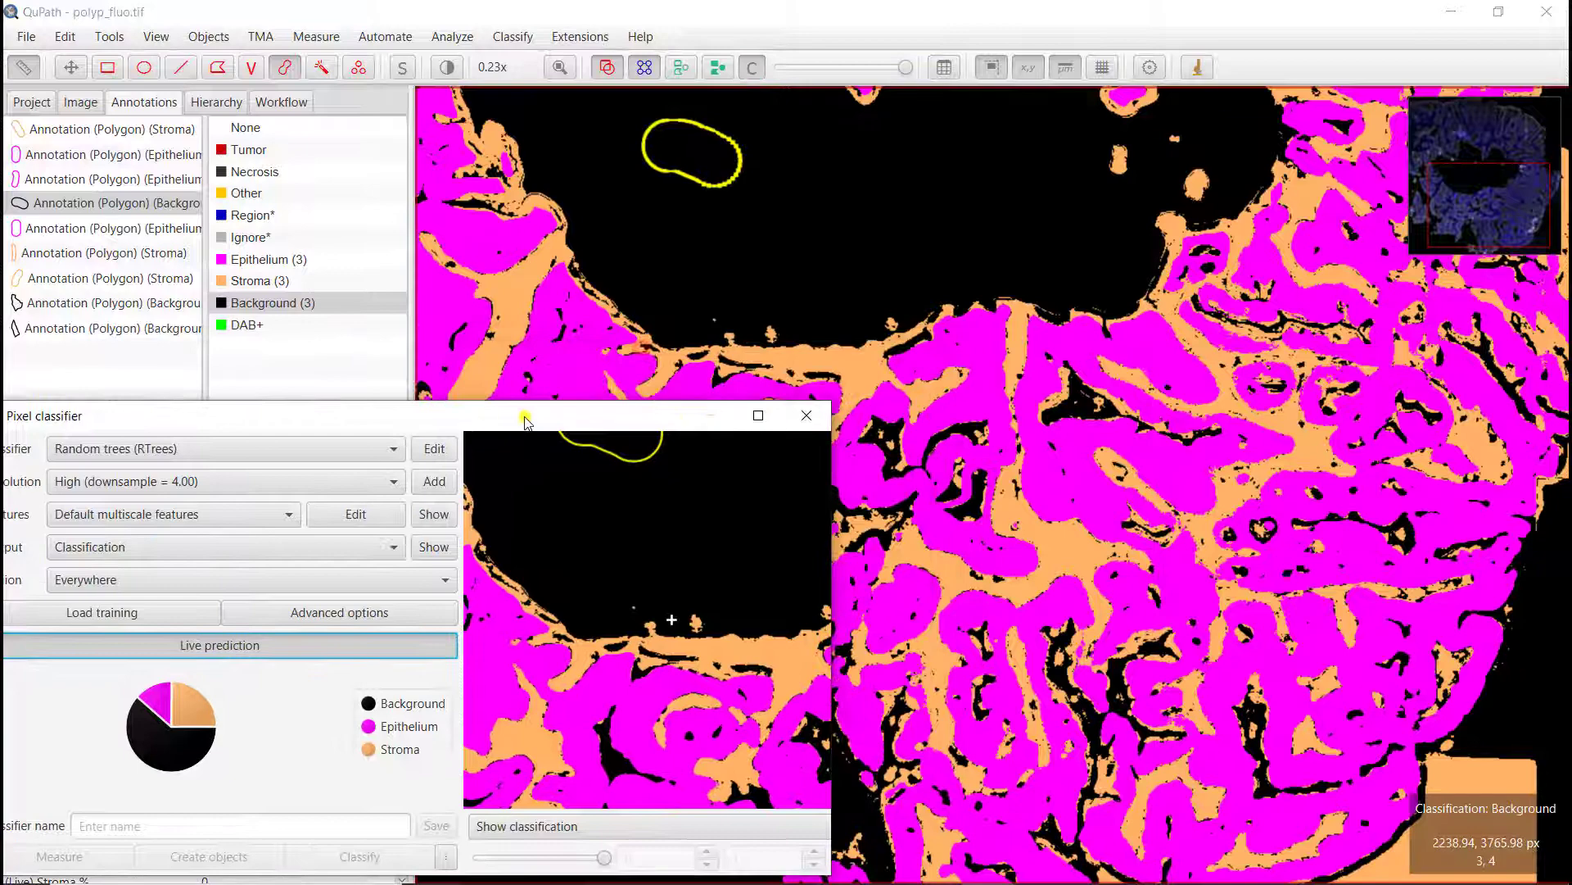
scroll(951, 394, "down", 2)
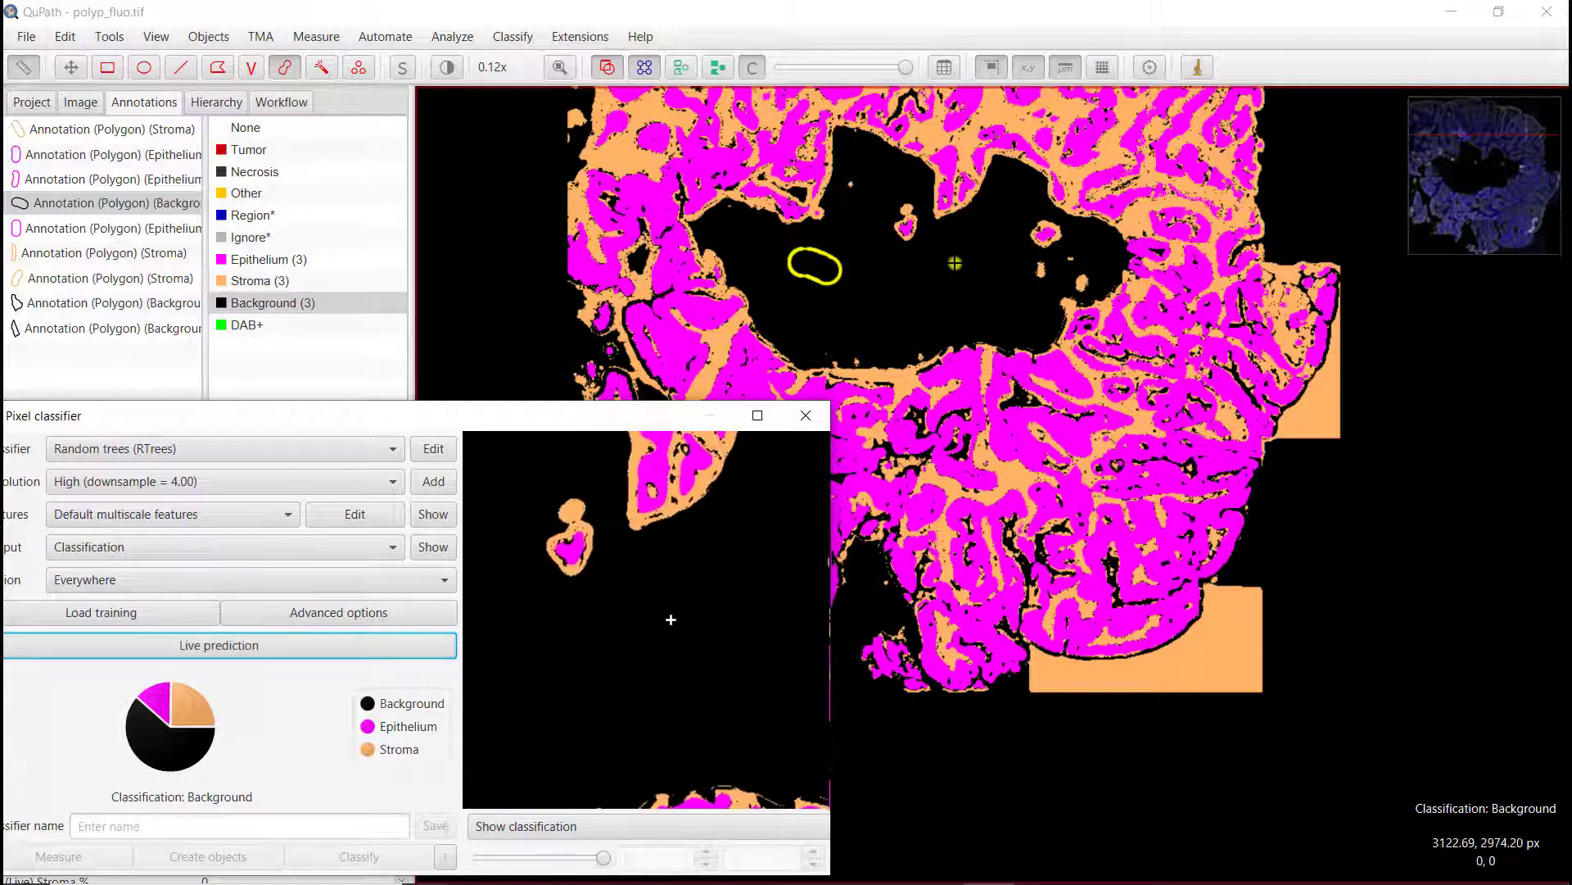
left_click(68, 69)
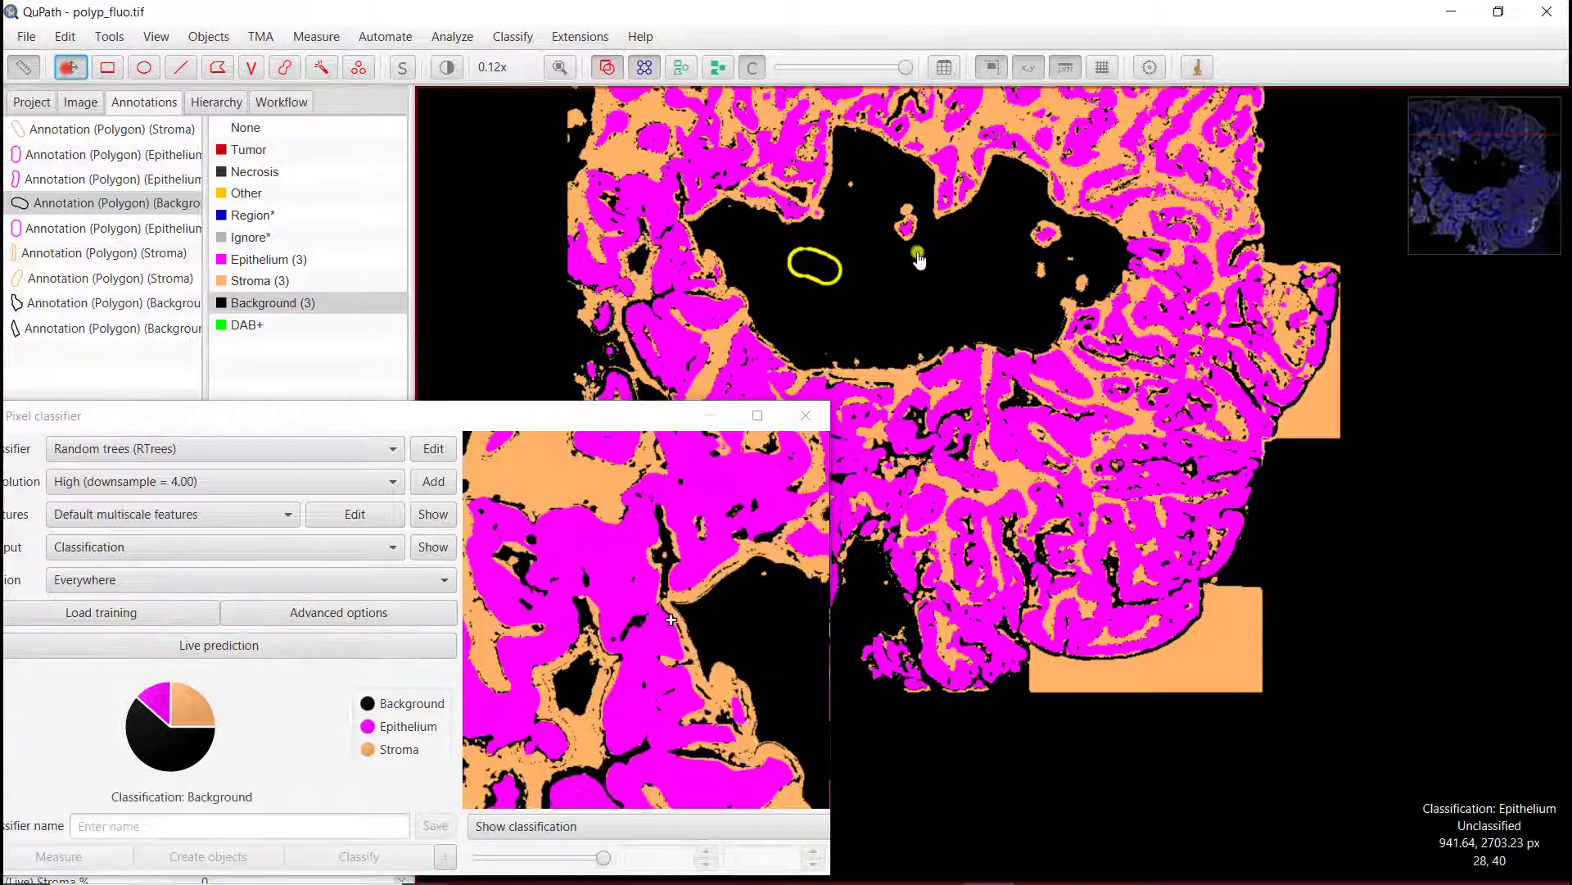
left_click_drag(1044, 684, 1055, 811)
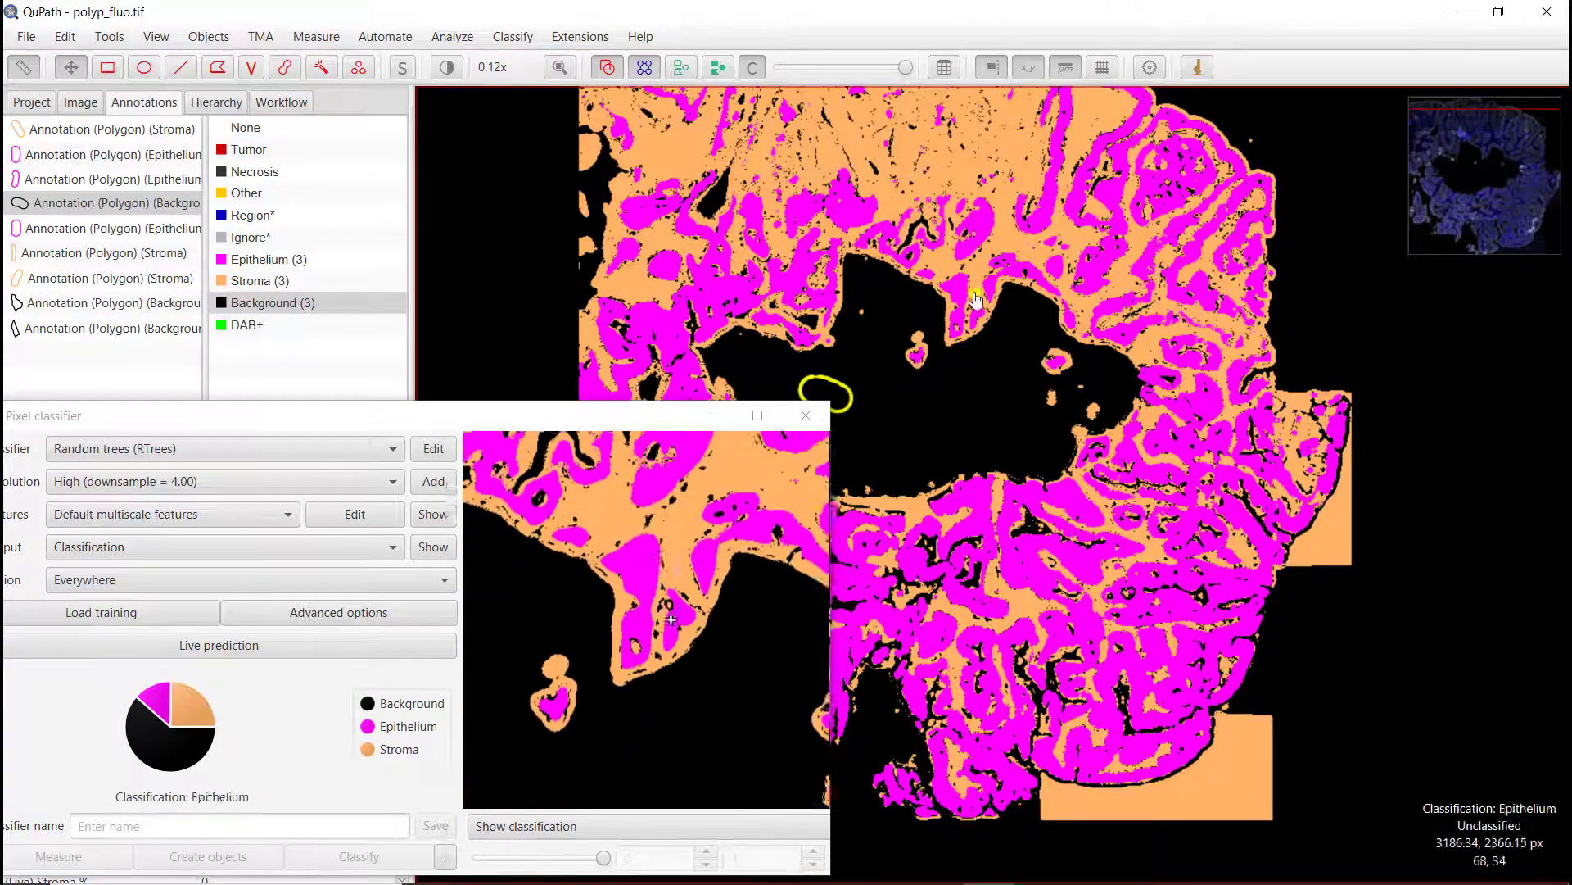
left_click_drag(975, 299, 1003, 462)
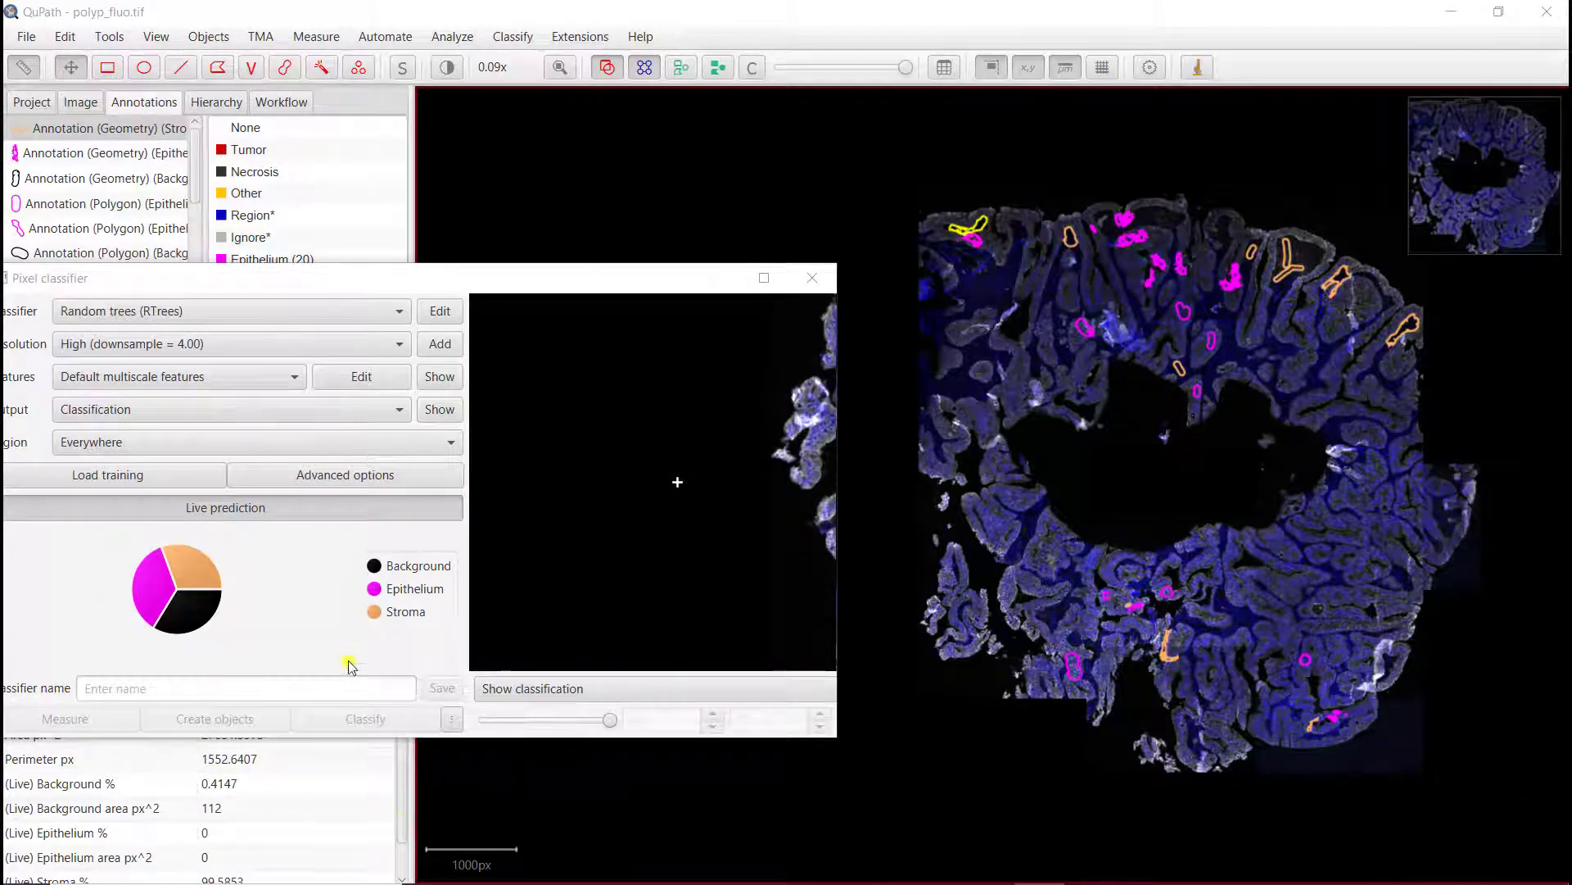
- Toggle the classification overlay on and off to compare it with the fluorescence up close
left_click(751, 68)
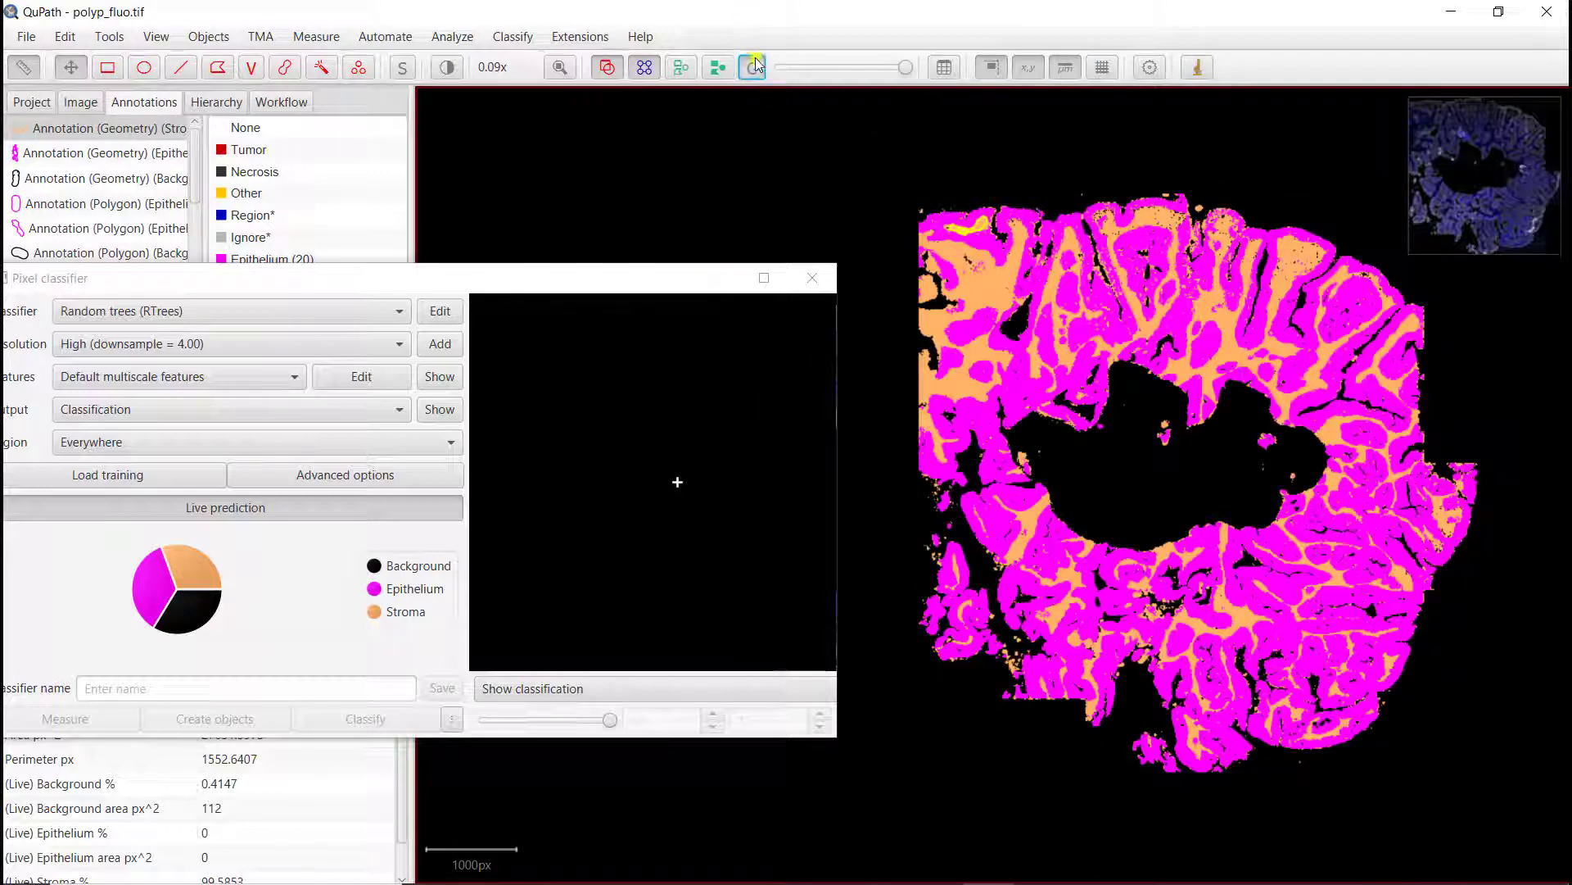
left_click(754, 66)
left_click(755, 65)
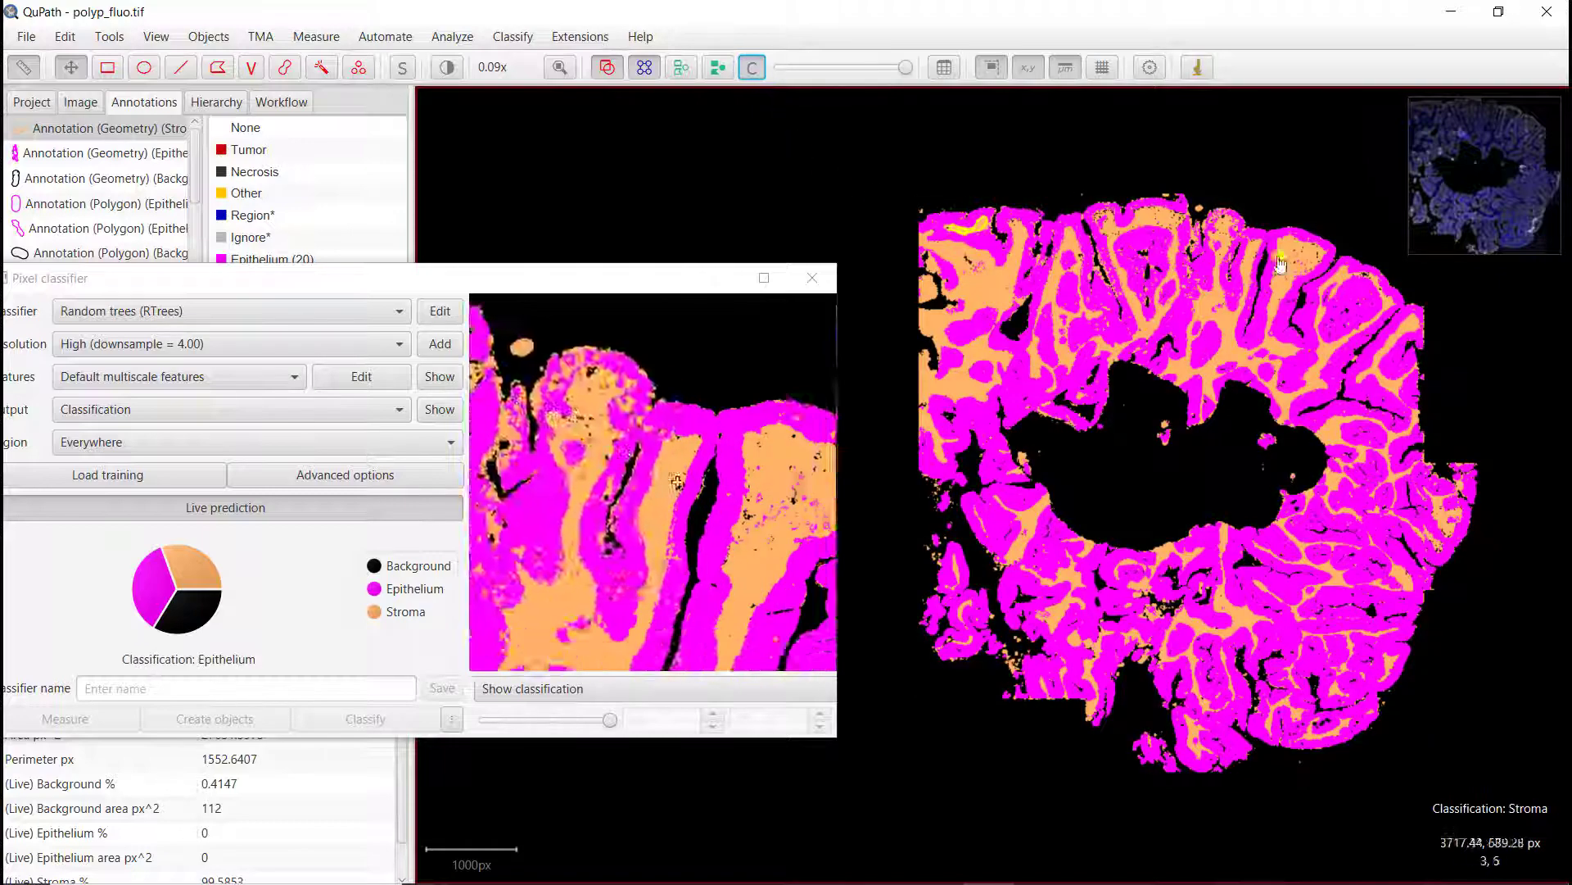
scroll(1288, 320, "up", 5)
scroll(1288, 320, "up", 2)
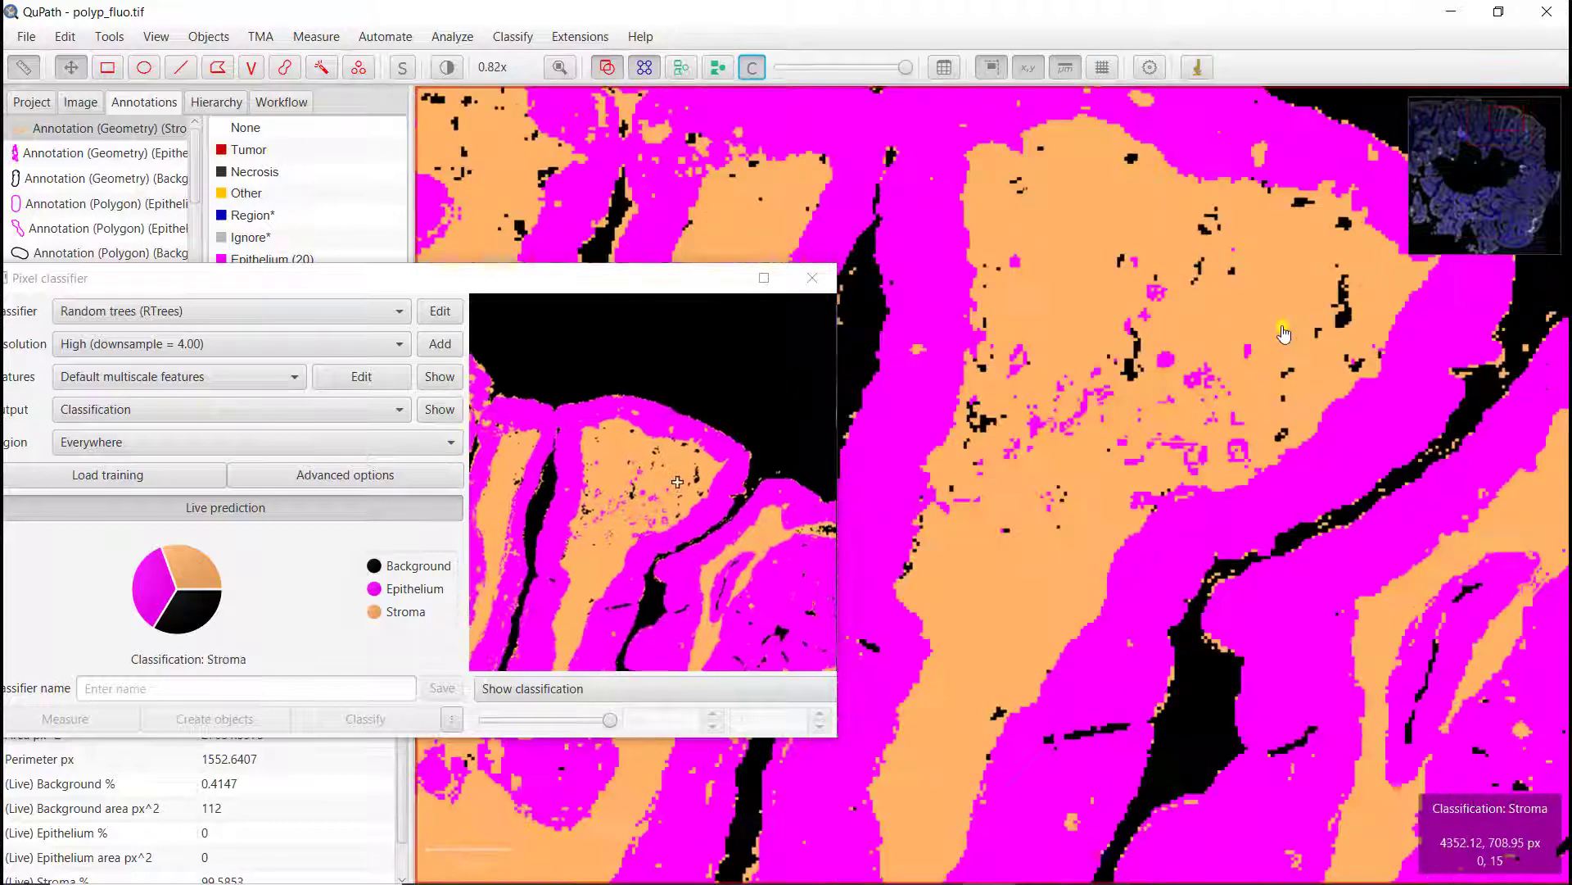
left_click(750, 67)
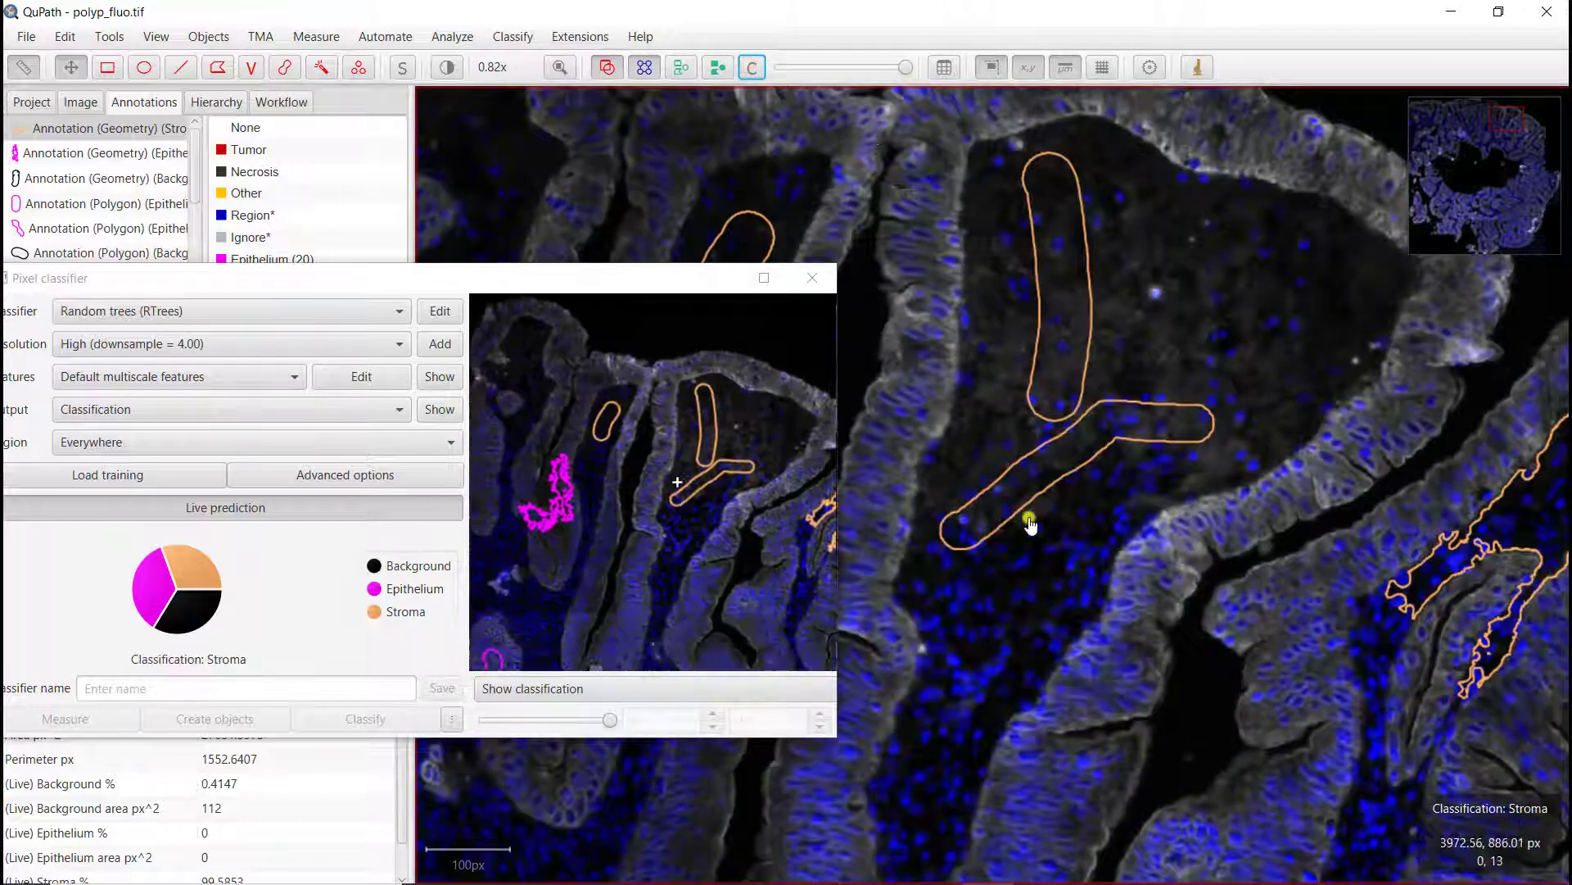
left_click(752, 71)
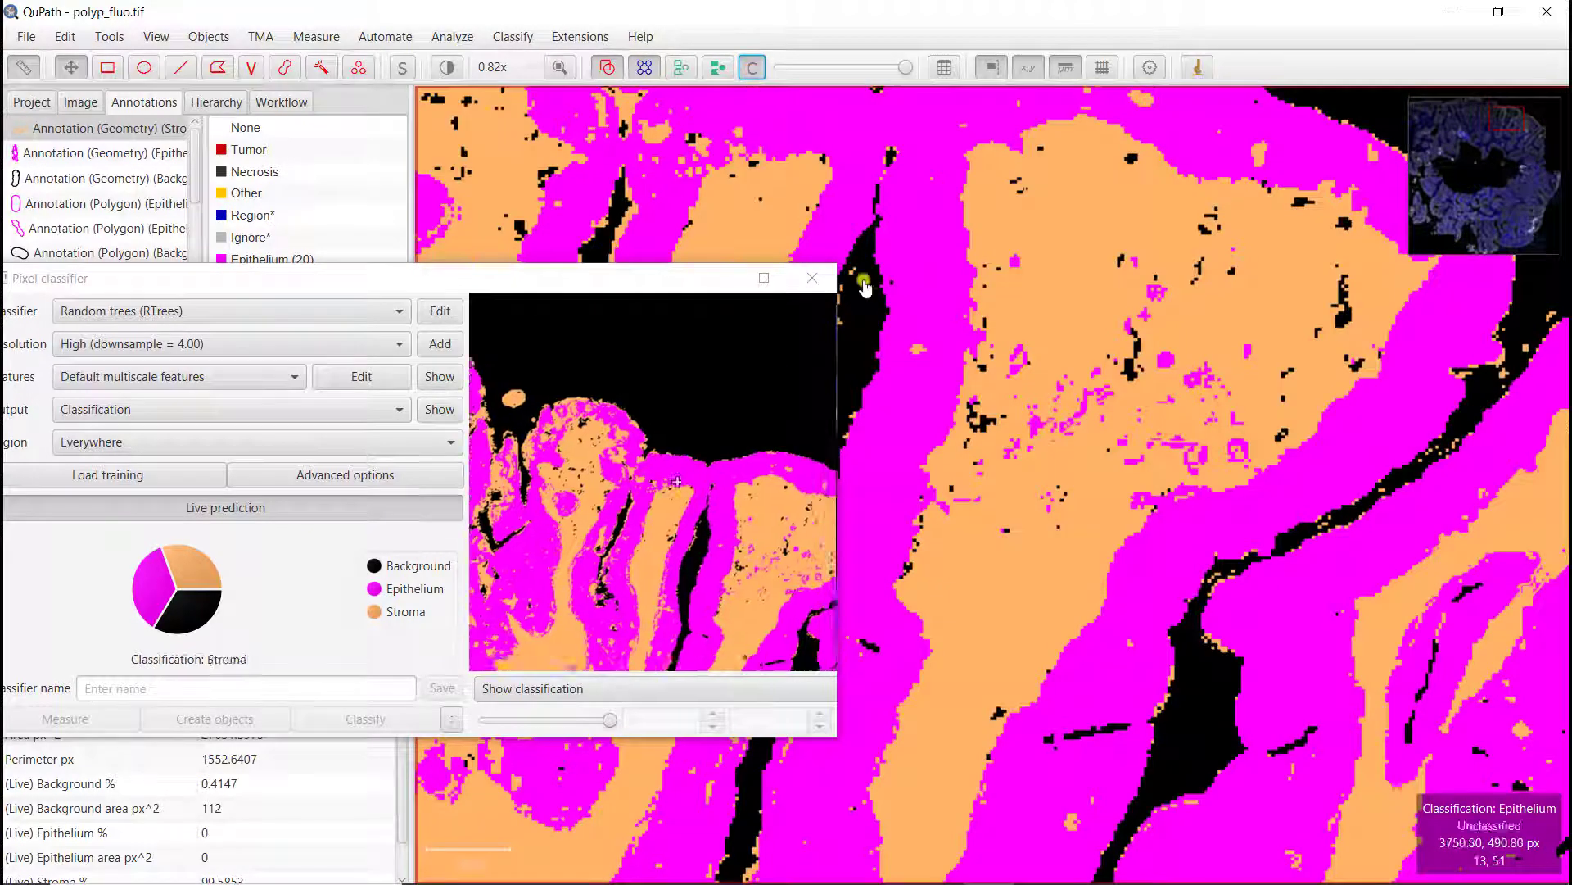
scroll(995, 553, "down", 2)
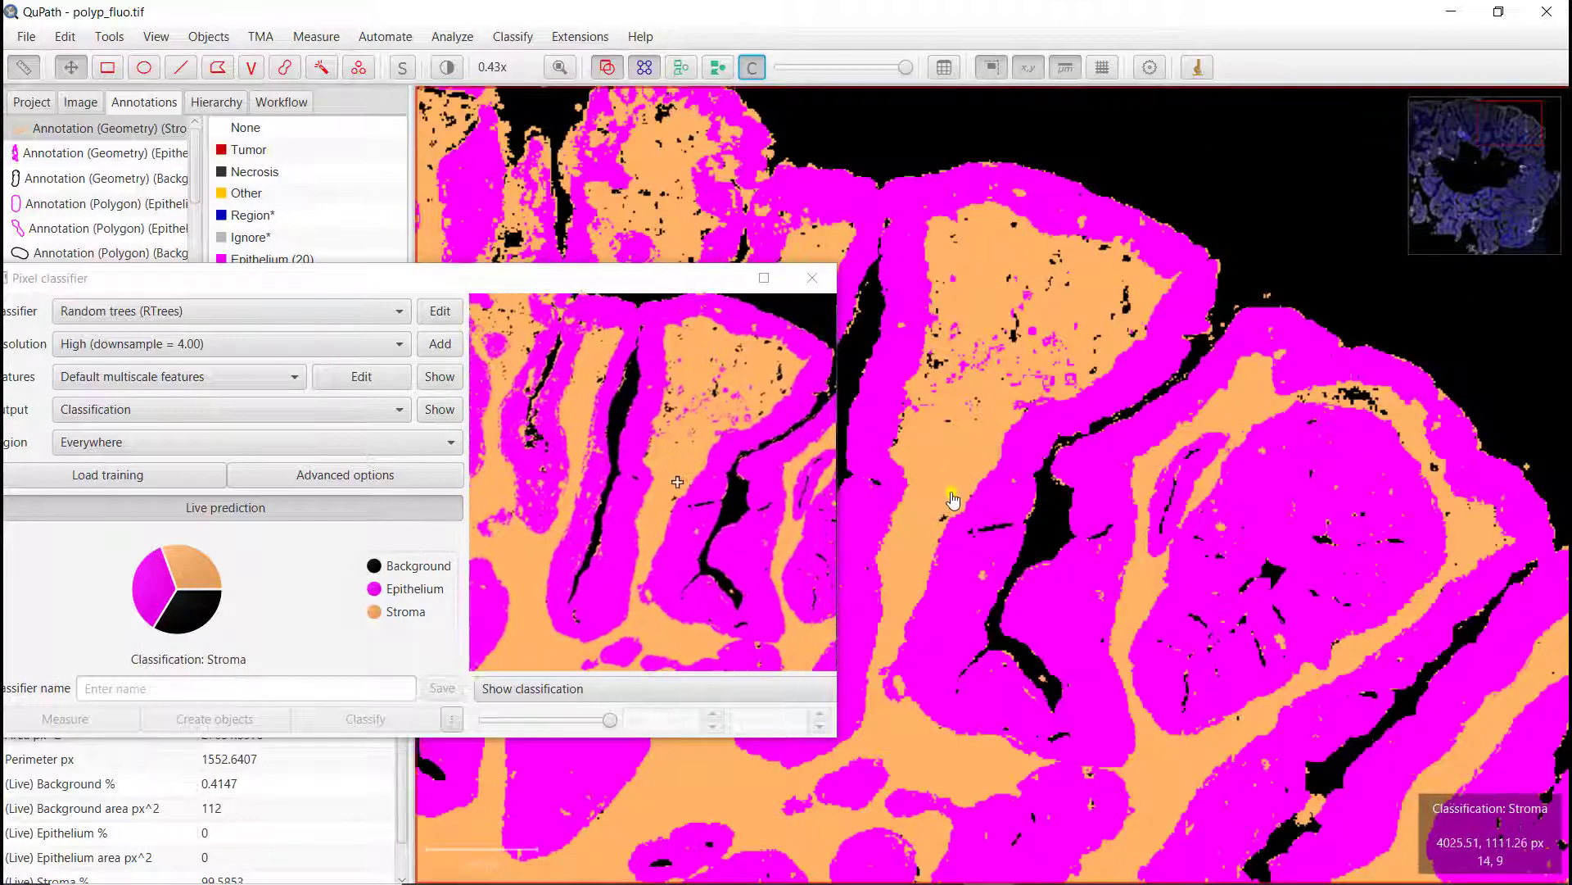
- Pan and zoom across several tissue areas to check epithelium and stroma separation
left_click_drag(995, 553, 1309, 443)
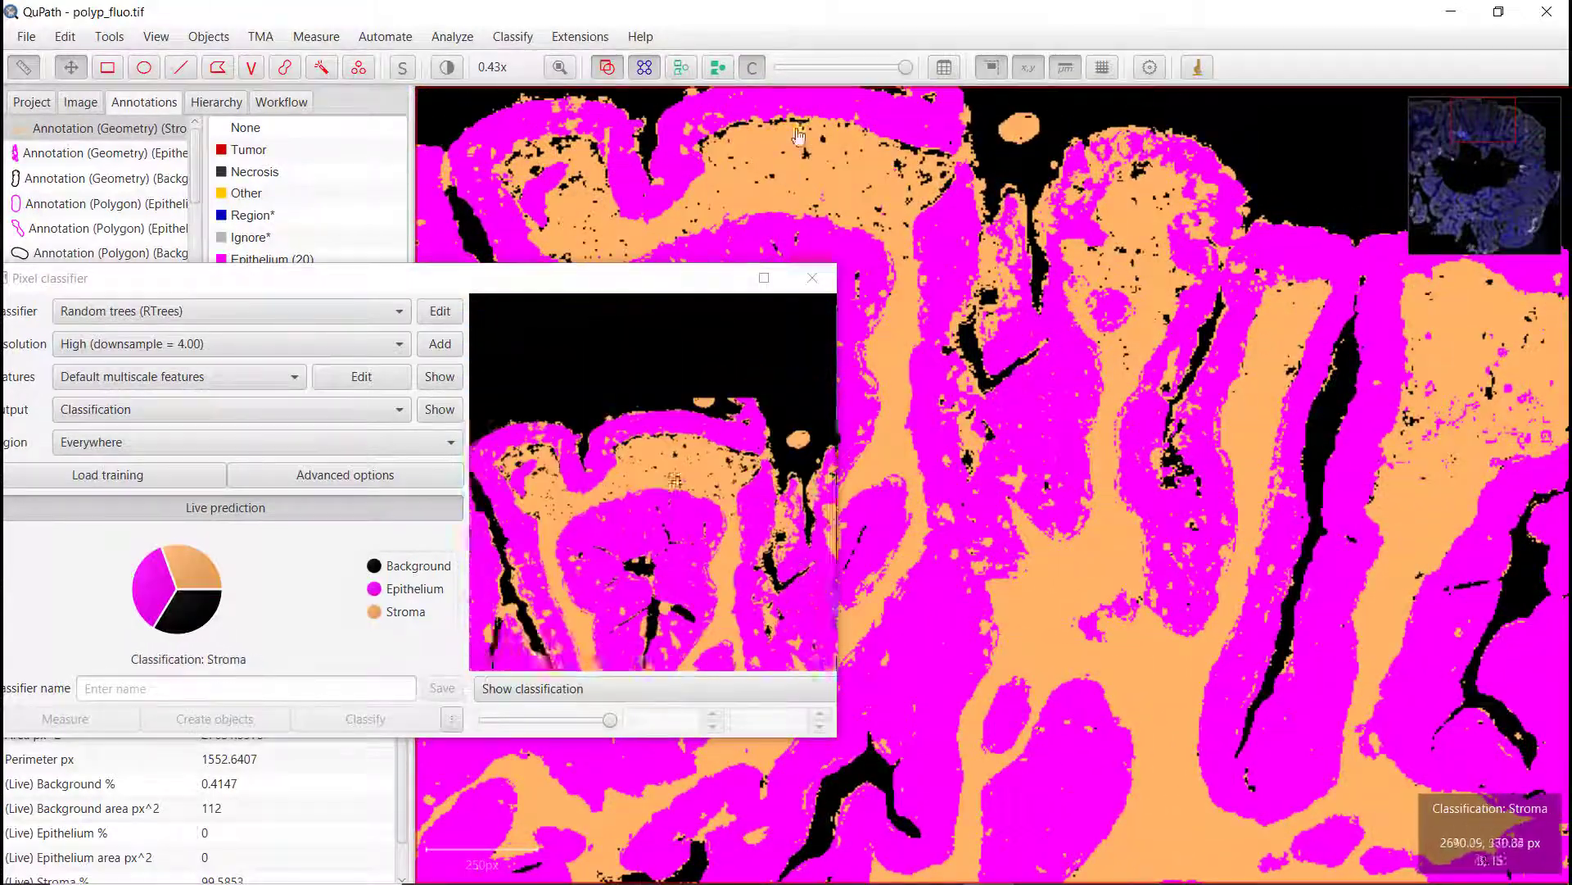
left_click_drag(1025, 414, 1189, 412)
left_click_drag(1122, 655, 1088, 555)
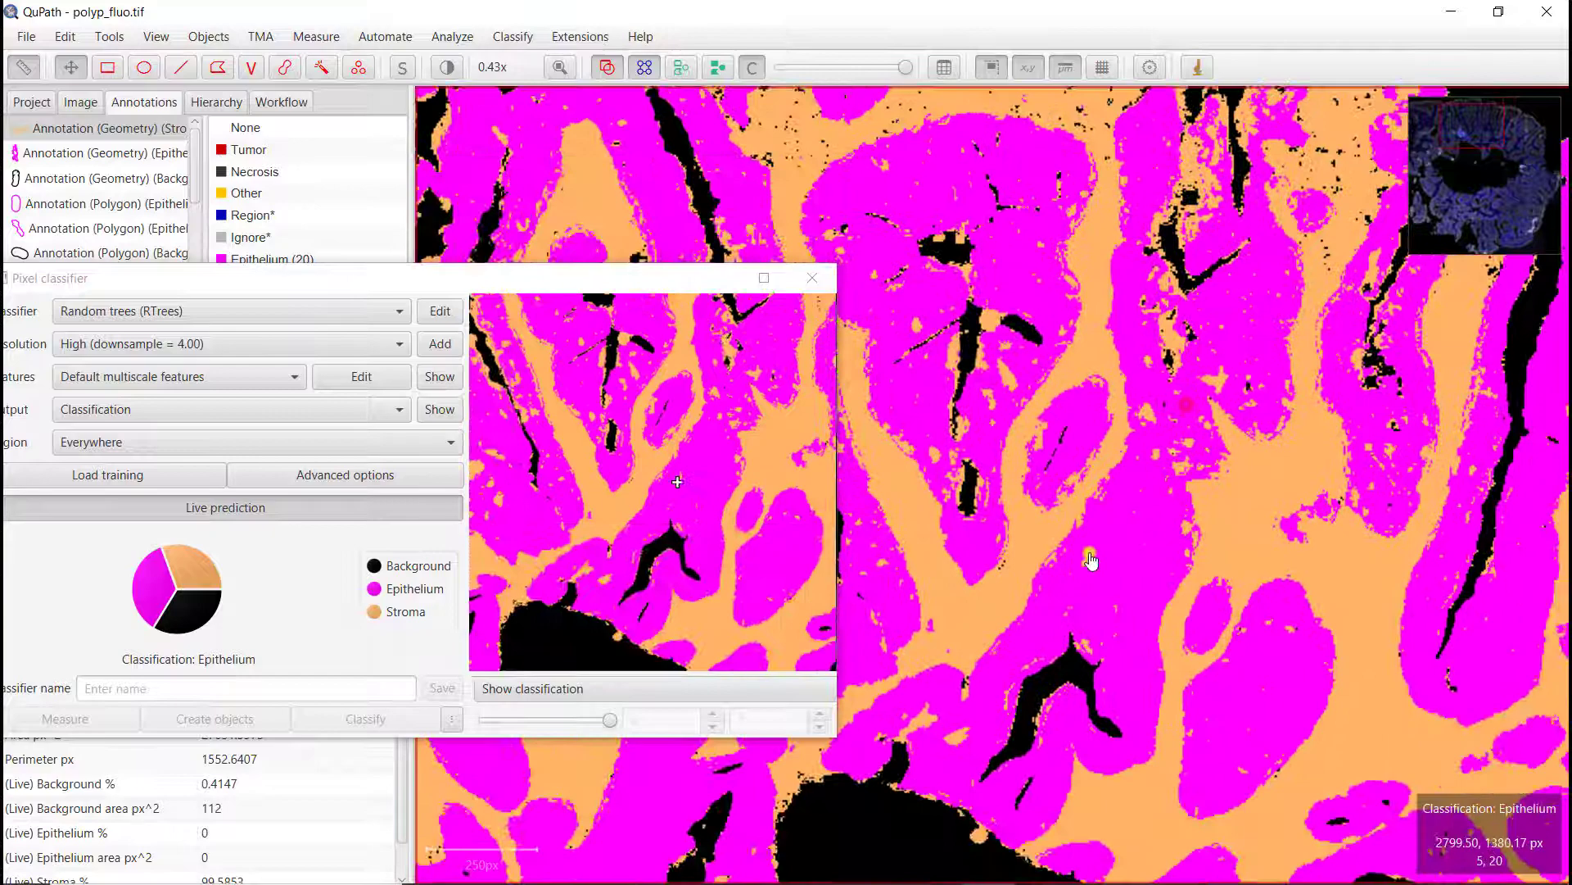
scroll(1100, 665, "down", 5)
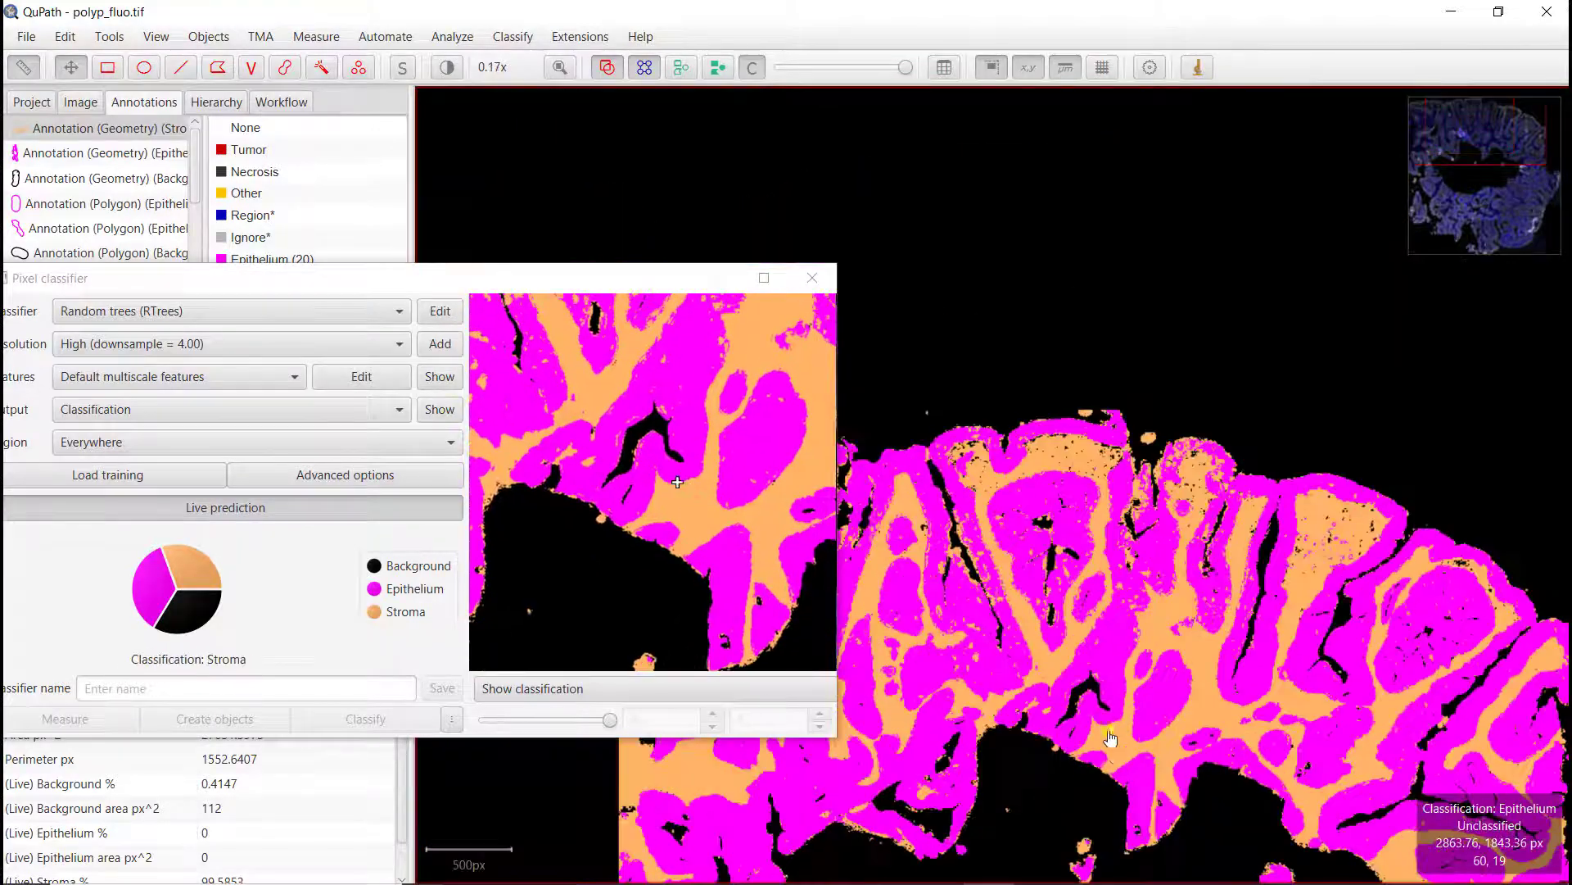
scroll(1161, 607, "up", 3)
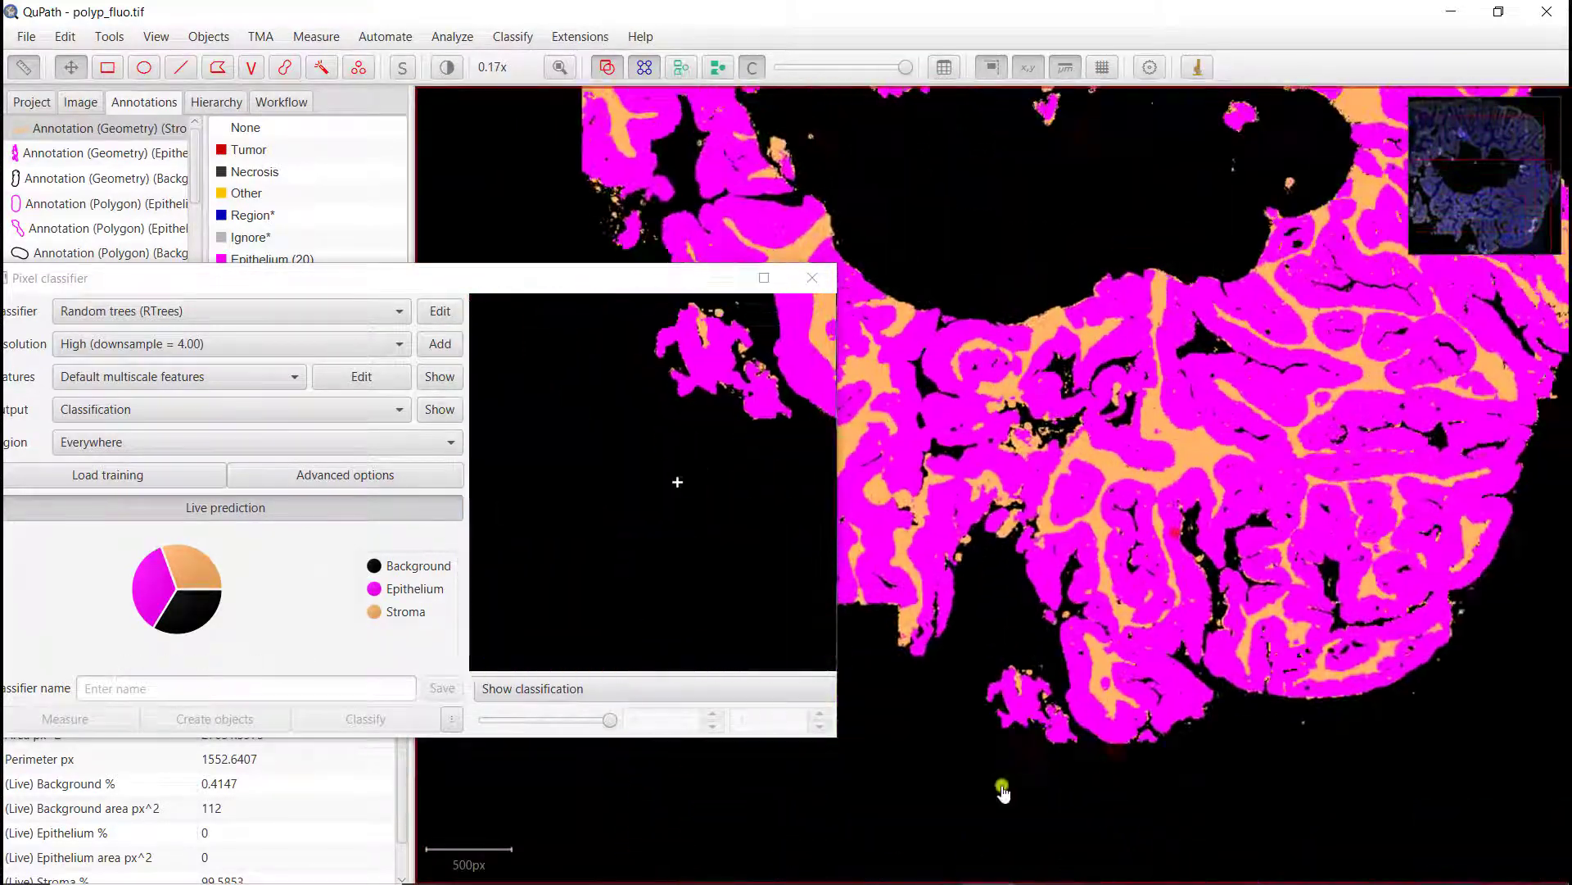
scroll(1213, 565, "down", 2)
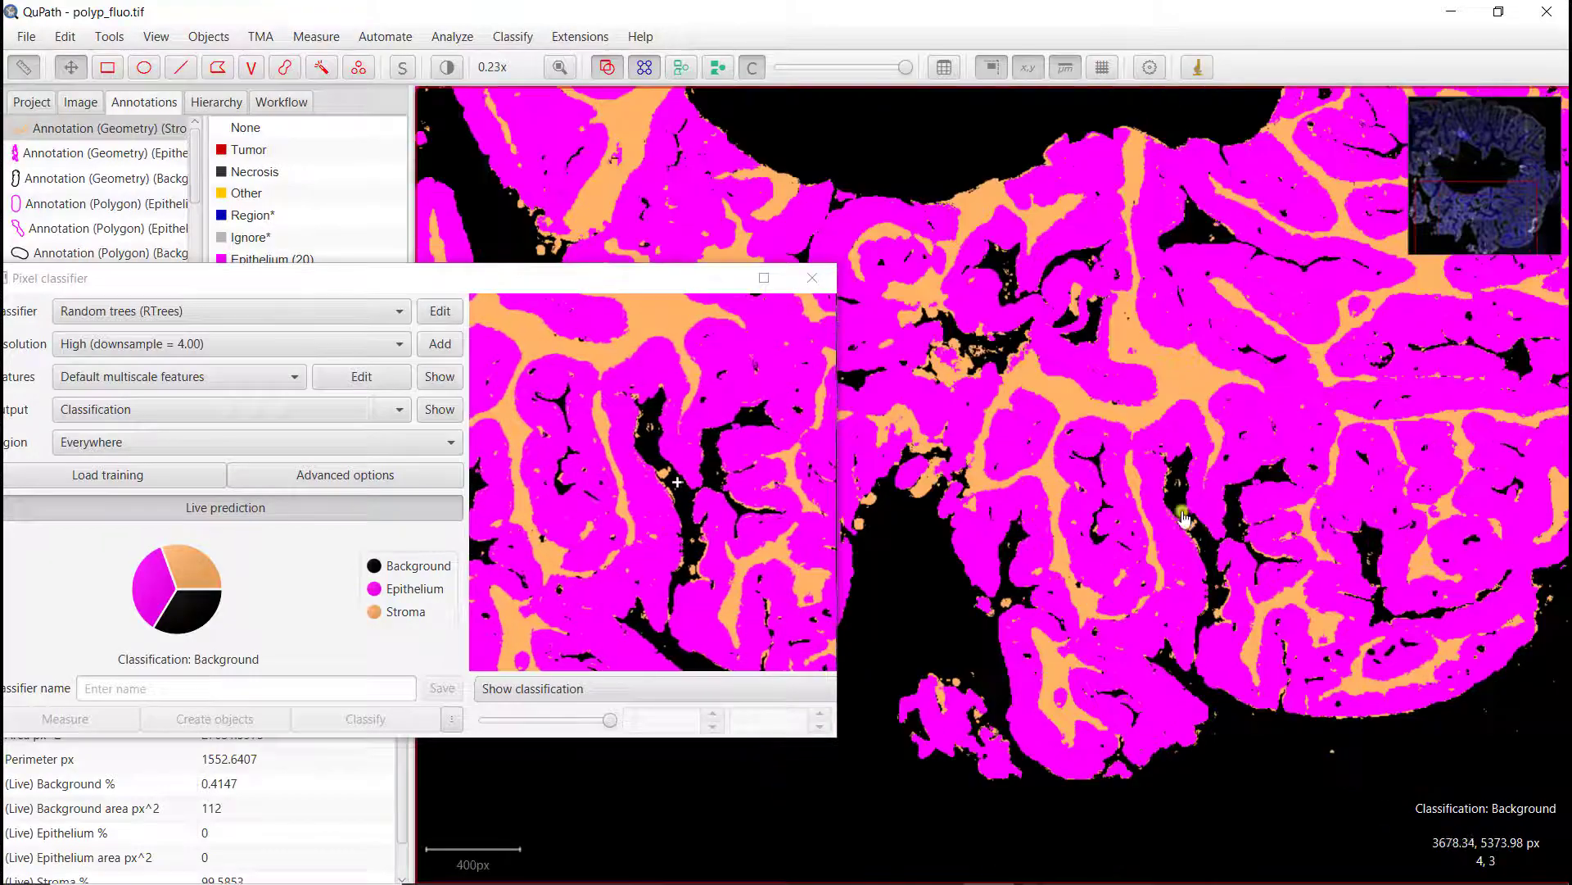
left_click_drag(1033, 318, 1072, 613)
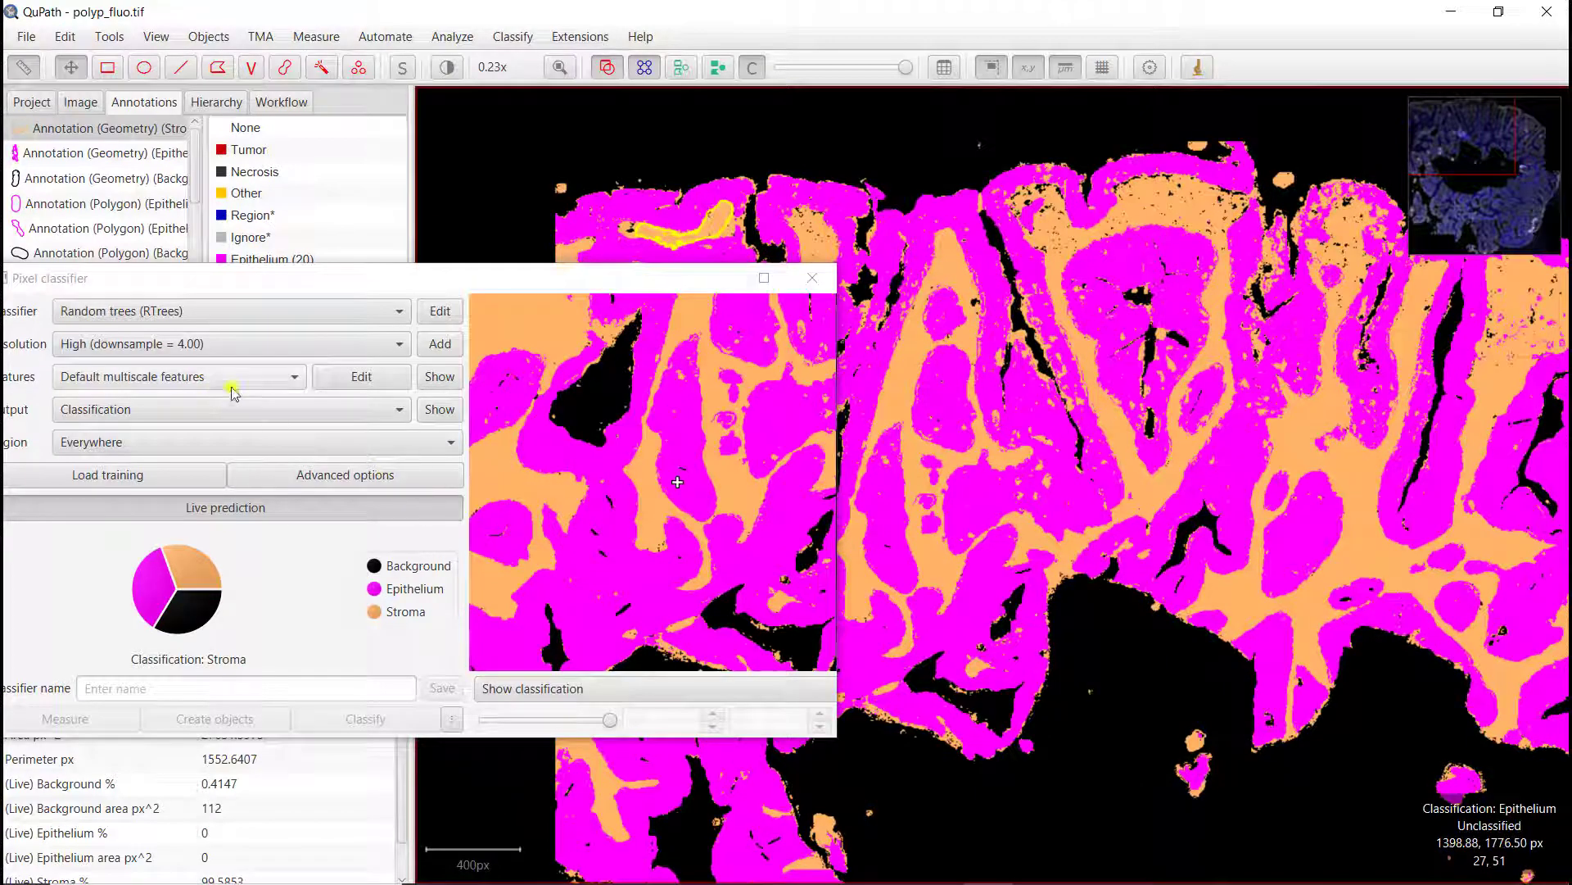
- Add scales 2.0 and 8.0 to the existing 1.0 and 4.0 feature scales and apply
left_click(320, 377)
left_click(774, 415)
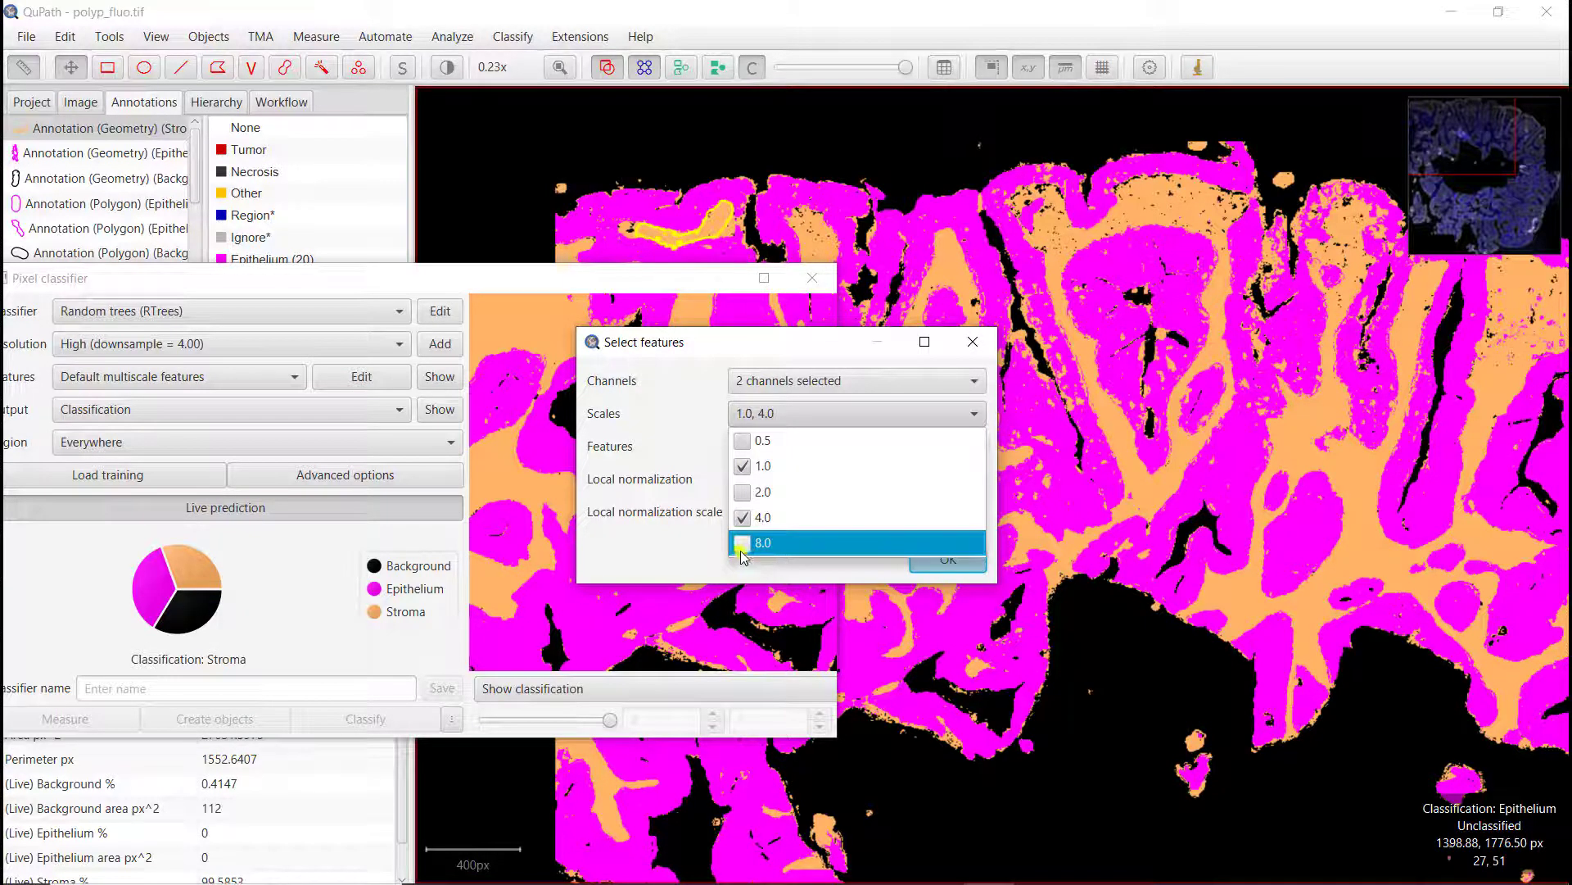
left_click_drag(744, 546, 747, 534)
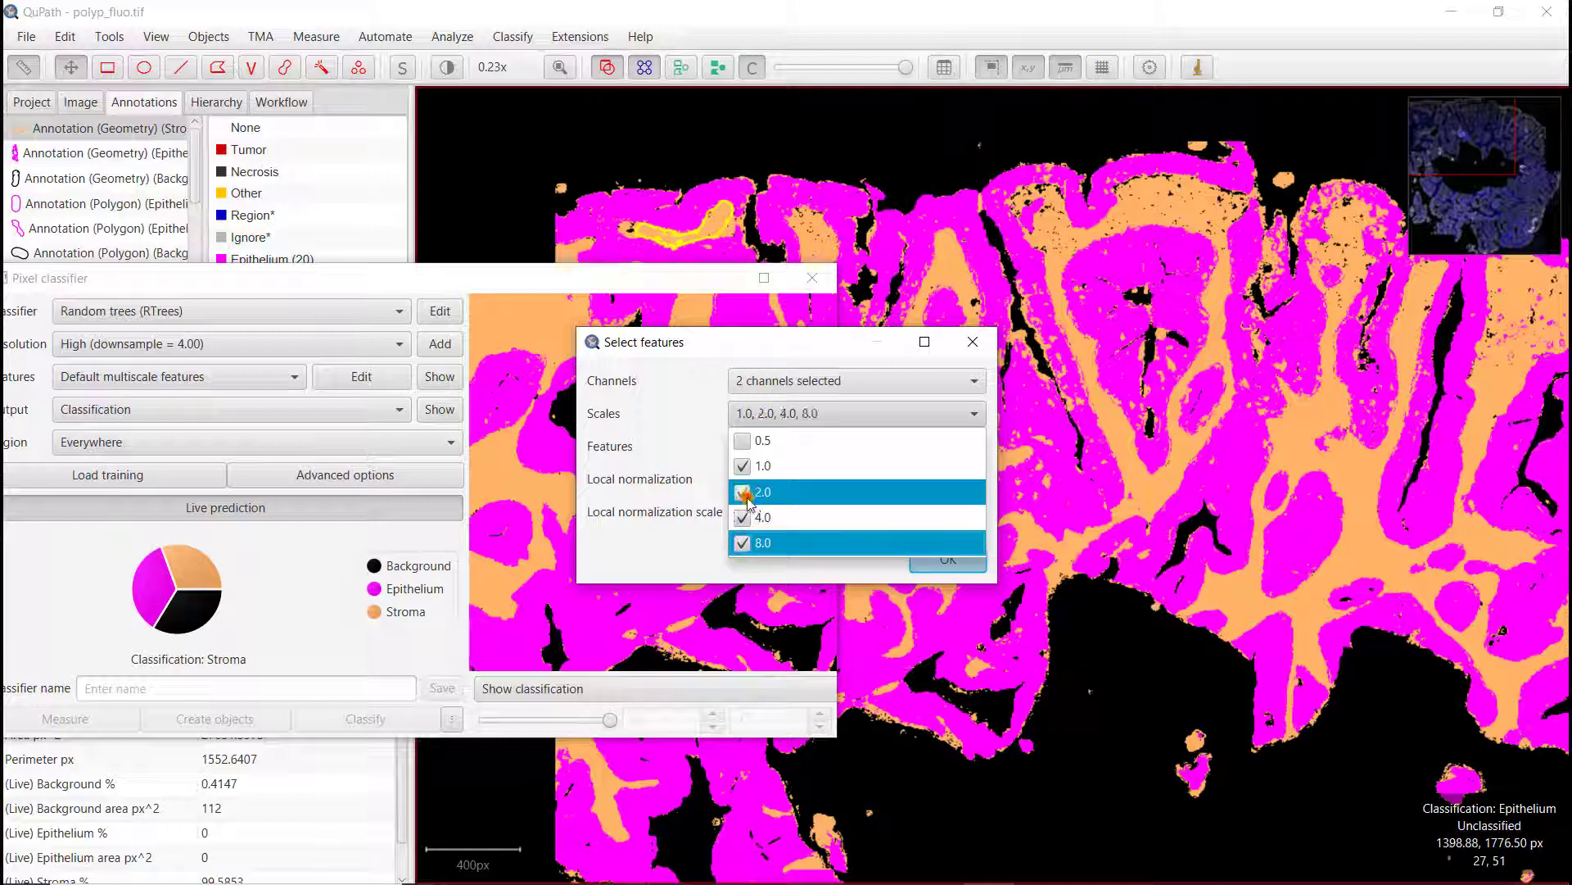
left_click(691, 430)
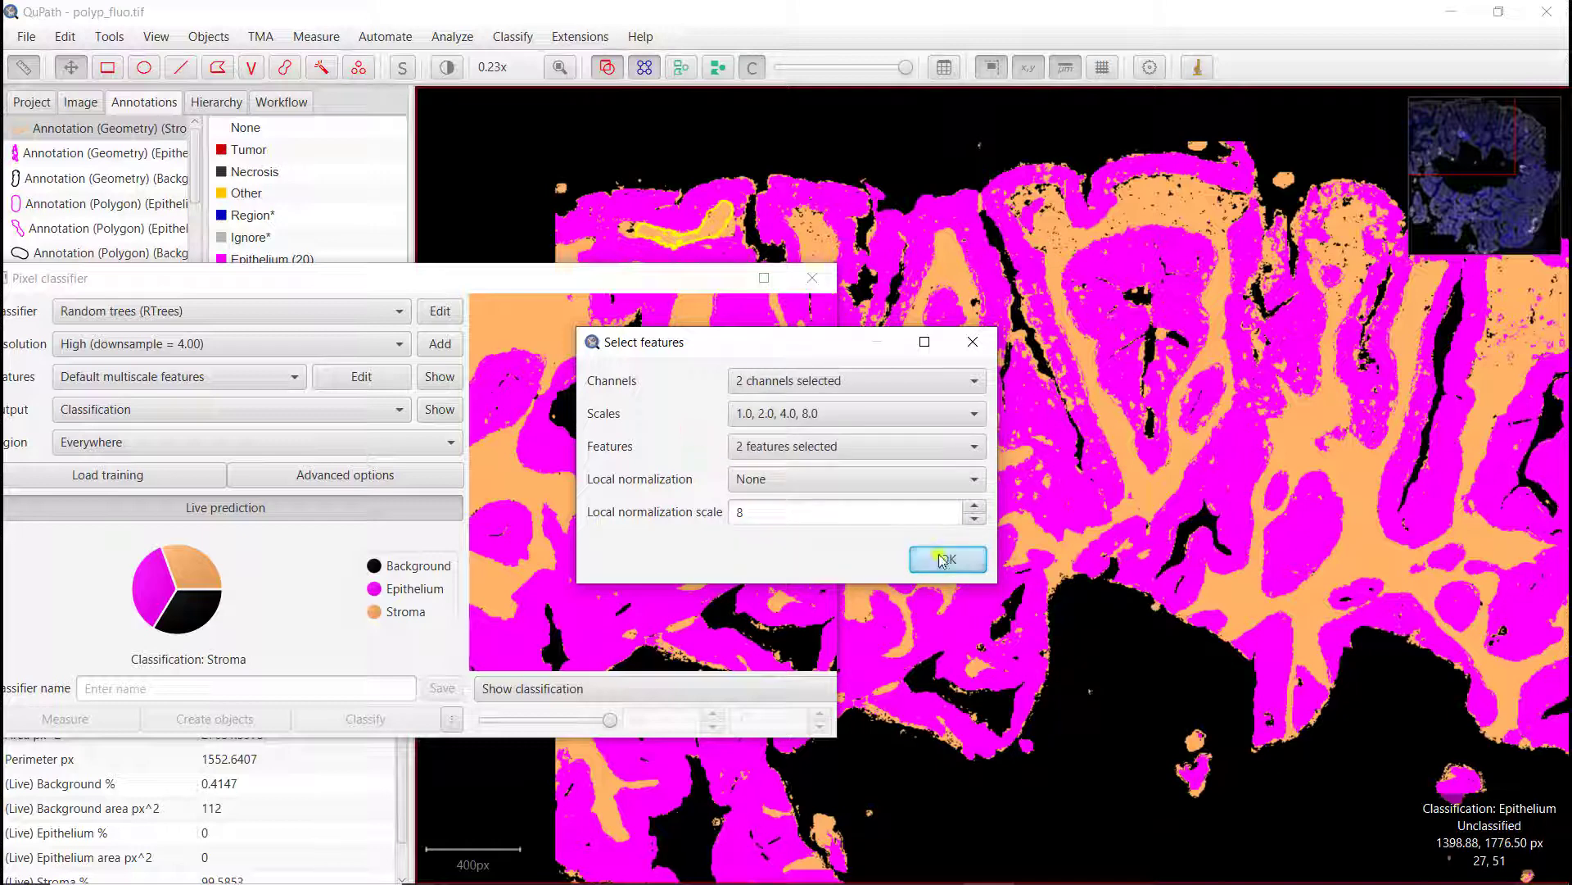
left_click(946, 560)
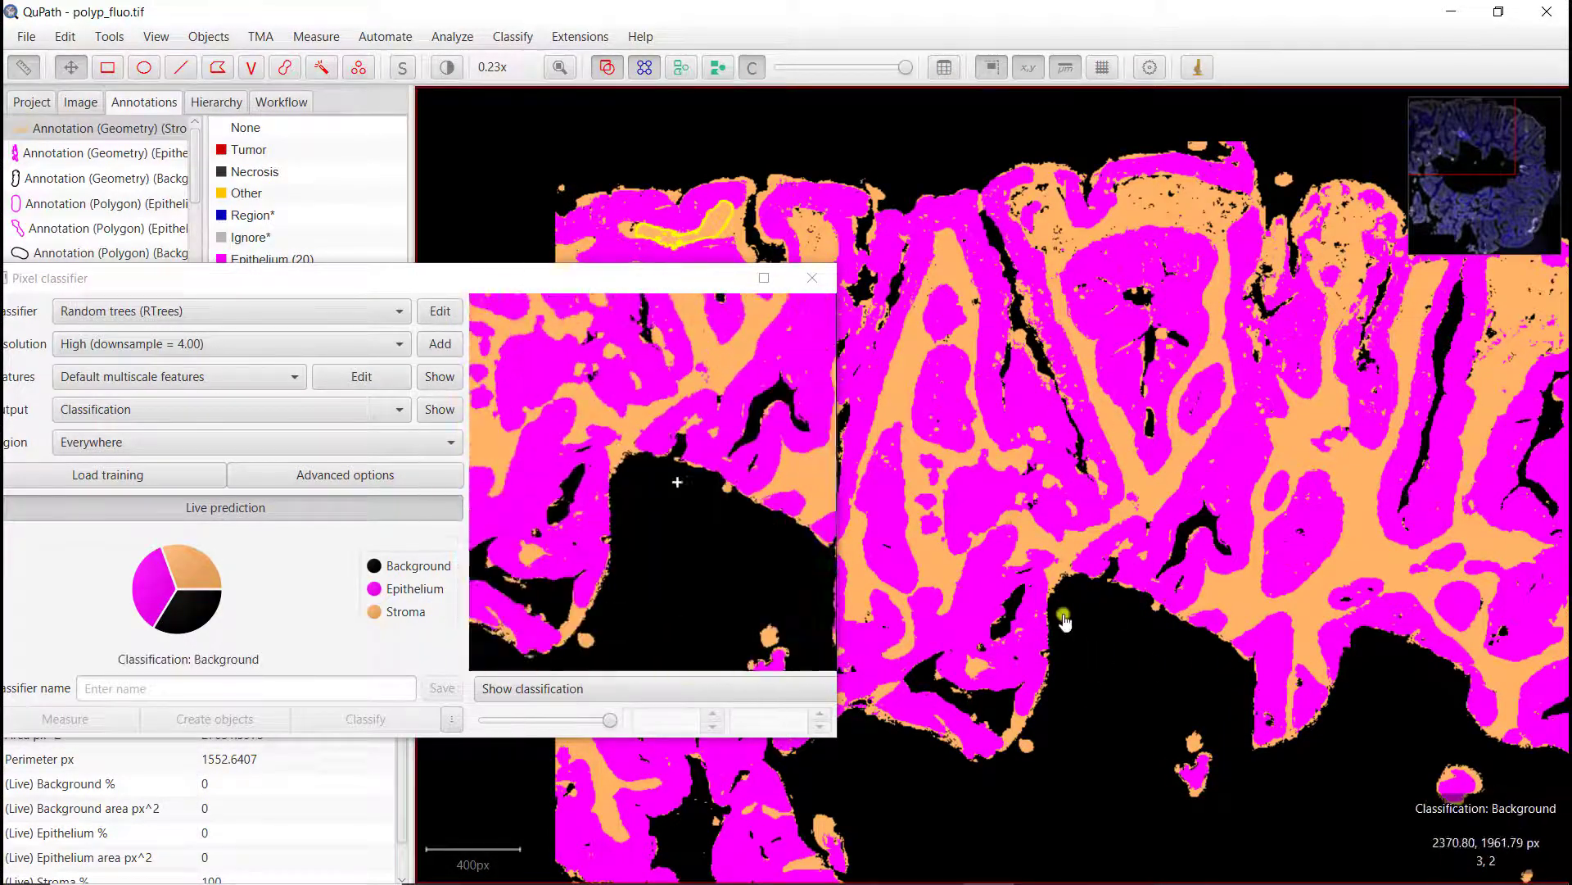
- Pan across the lumen and surrounding tissue to check the prediction, then list the resolution options
left_click_drag(892, 532, 1098, 438)
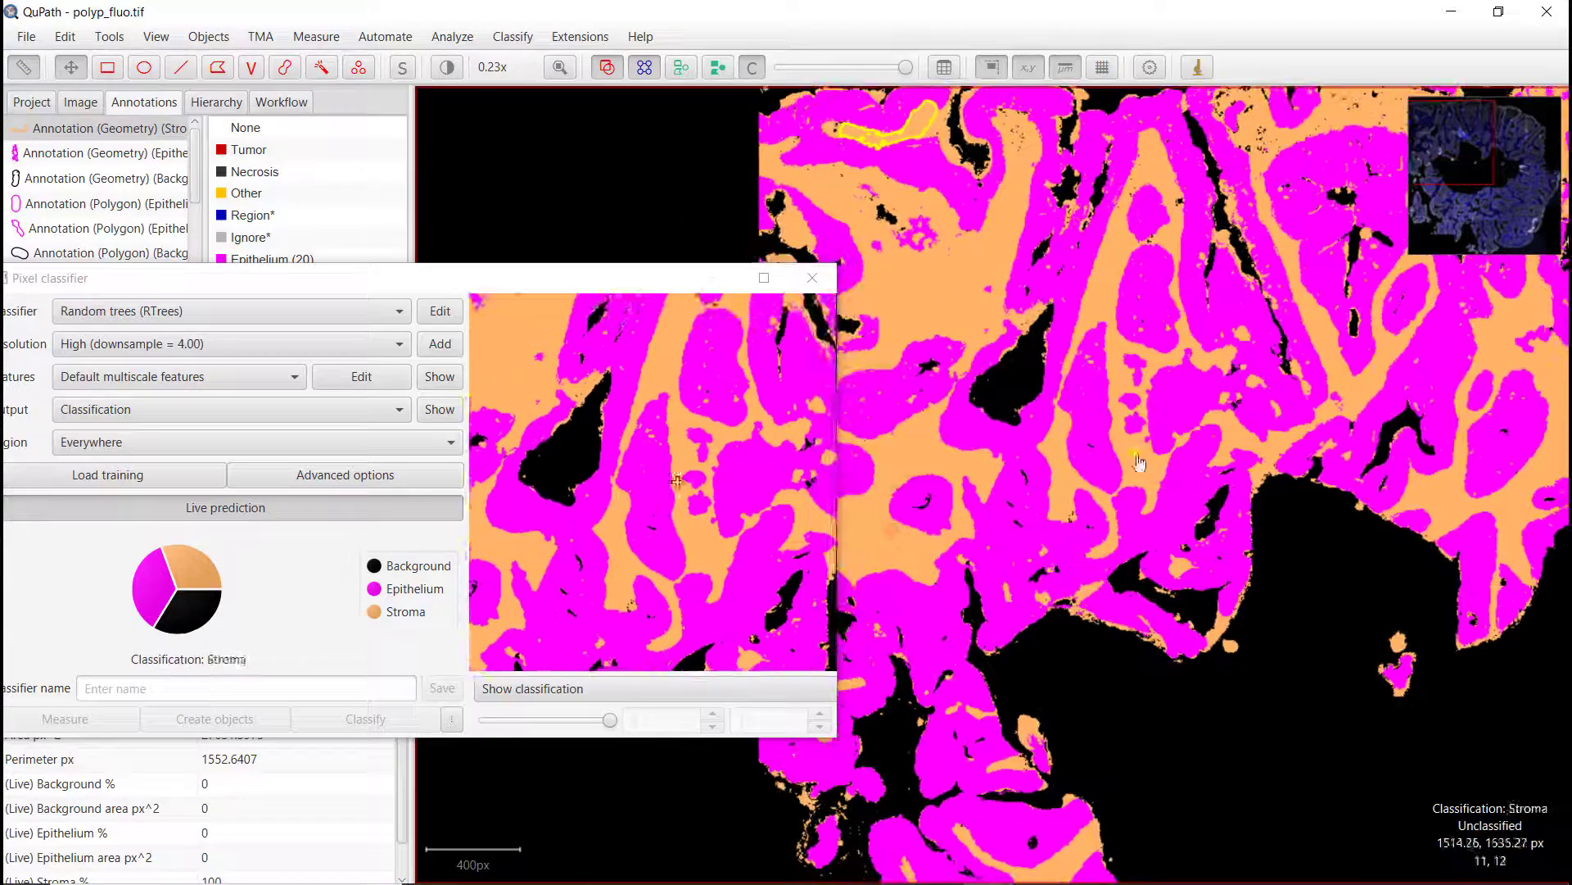
key("Down")
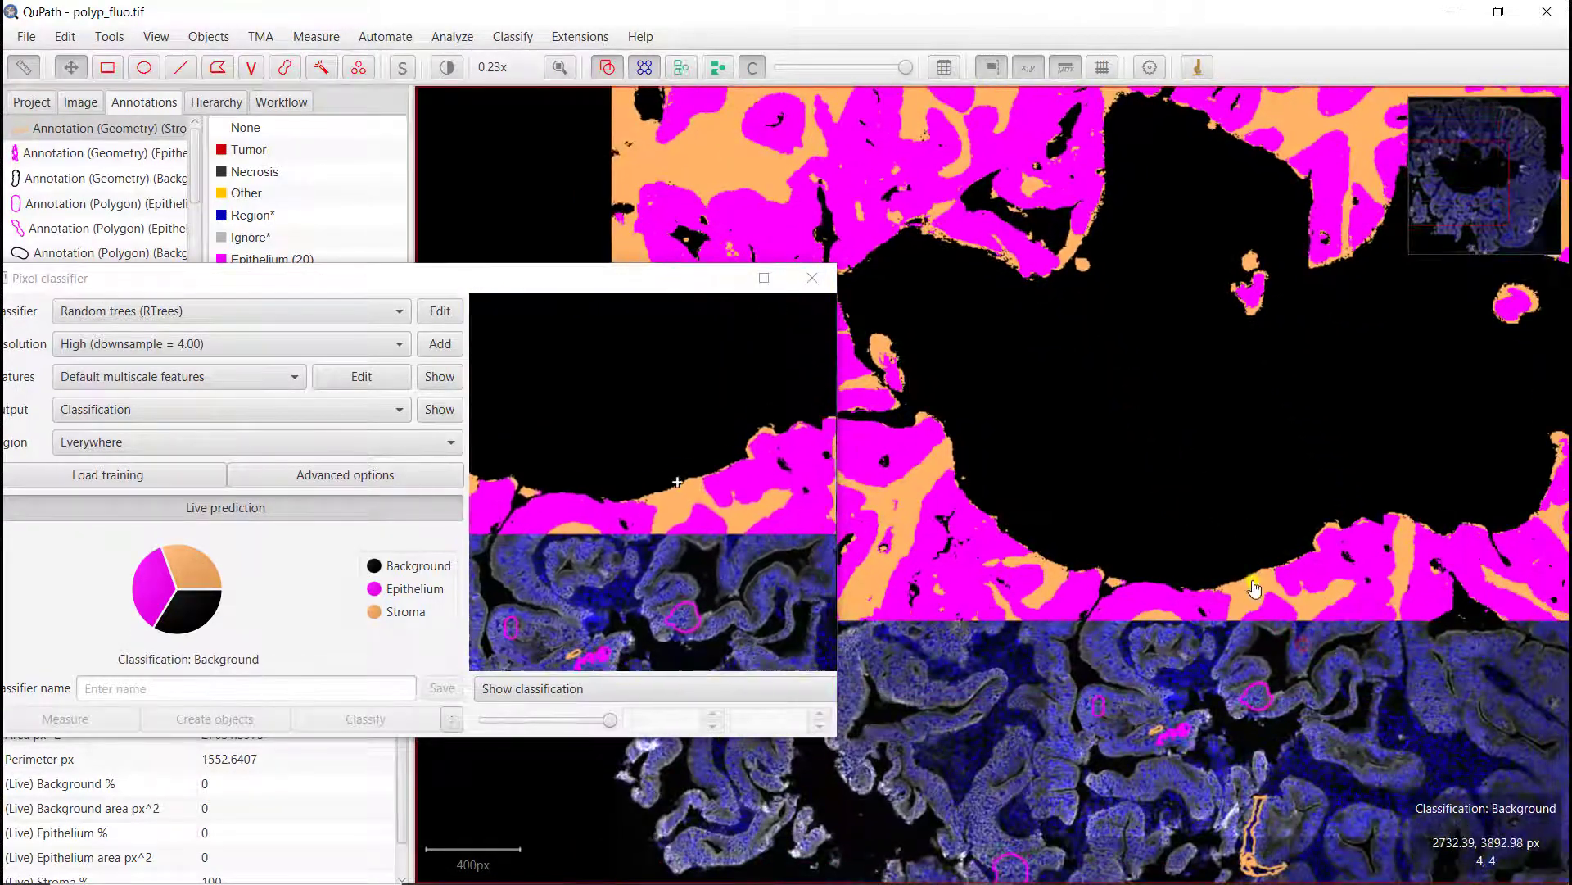
scroll(1263, 589, "down", 1)
key("Right")
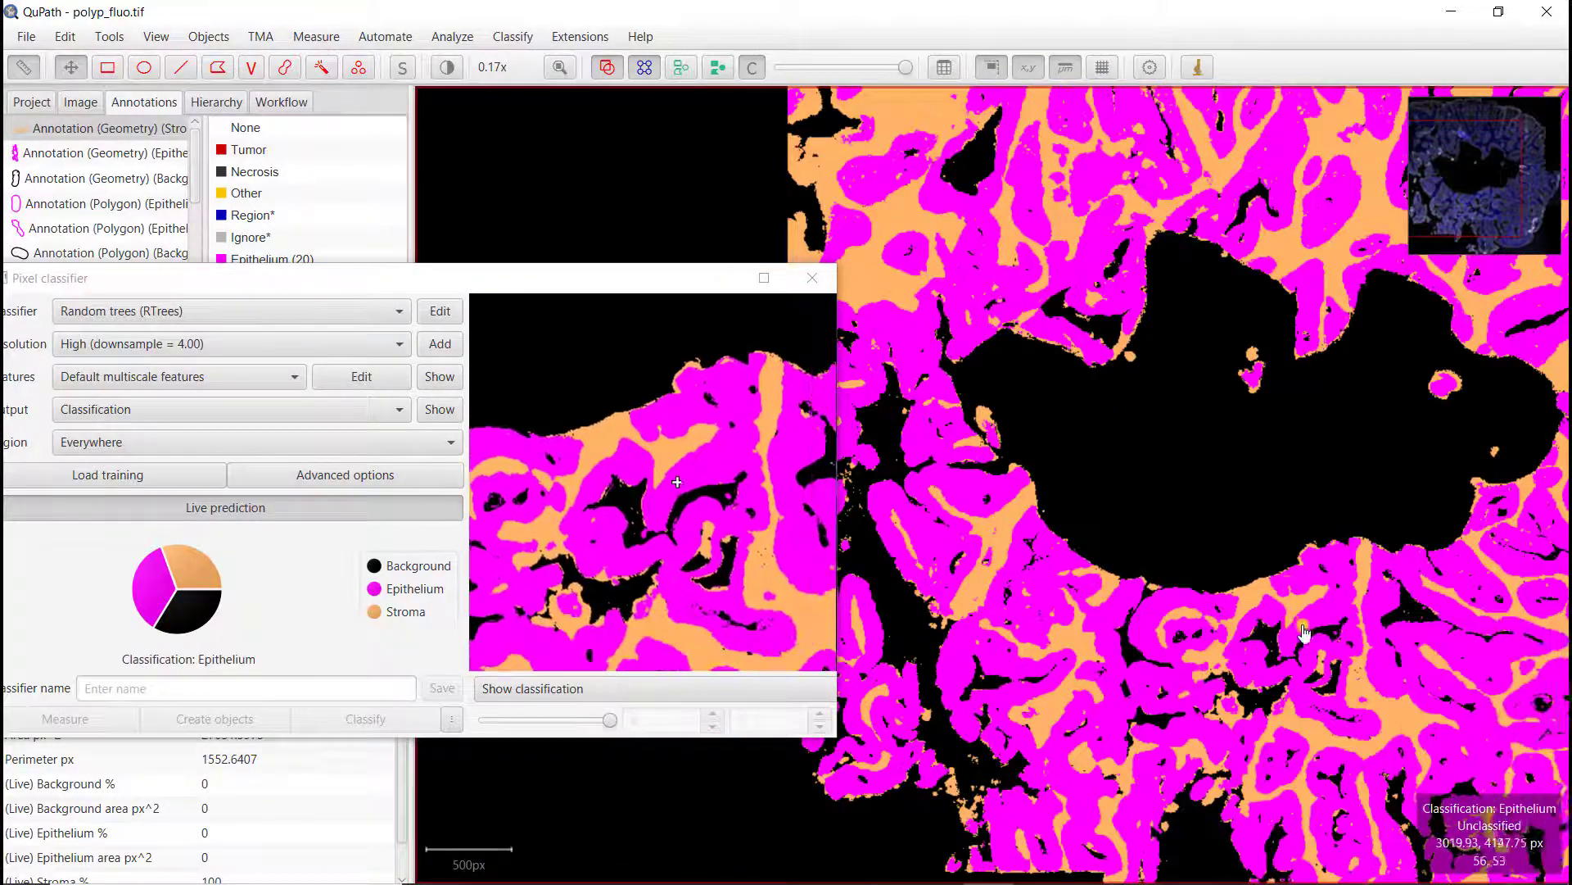
key("Down")
key("Up")
key("Up")
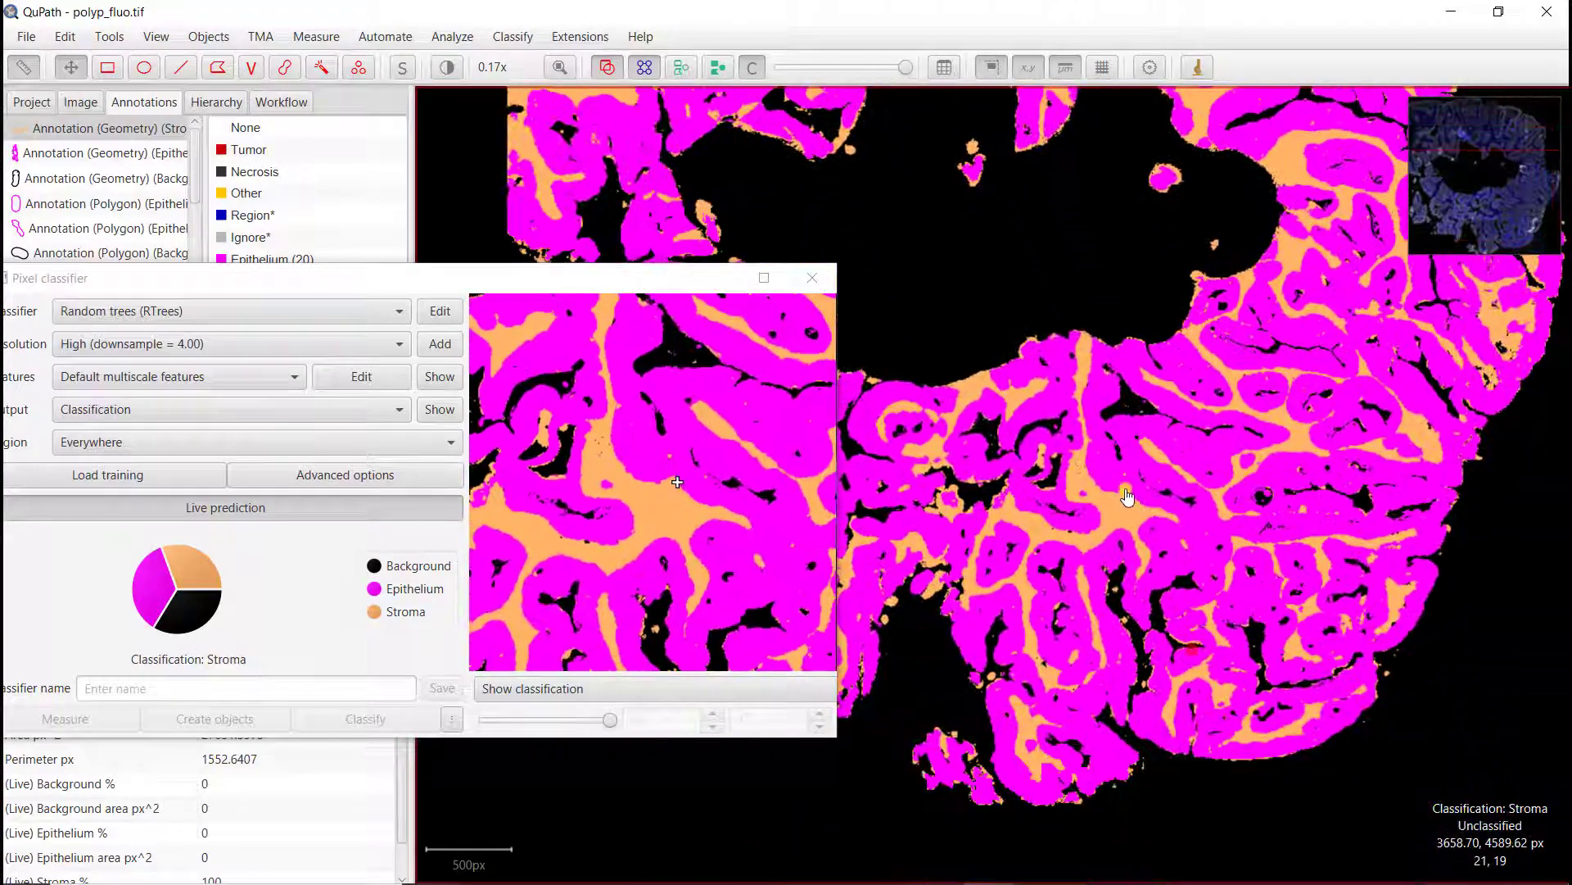
key("Up")
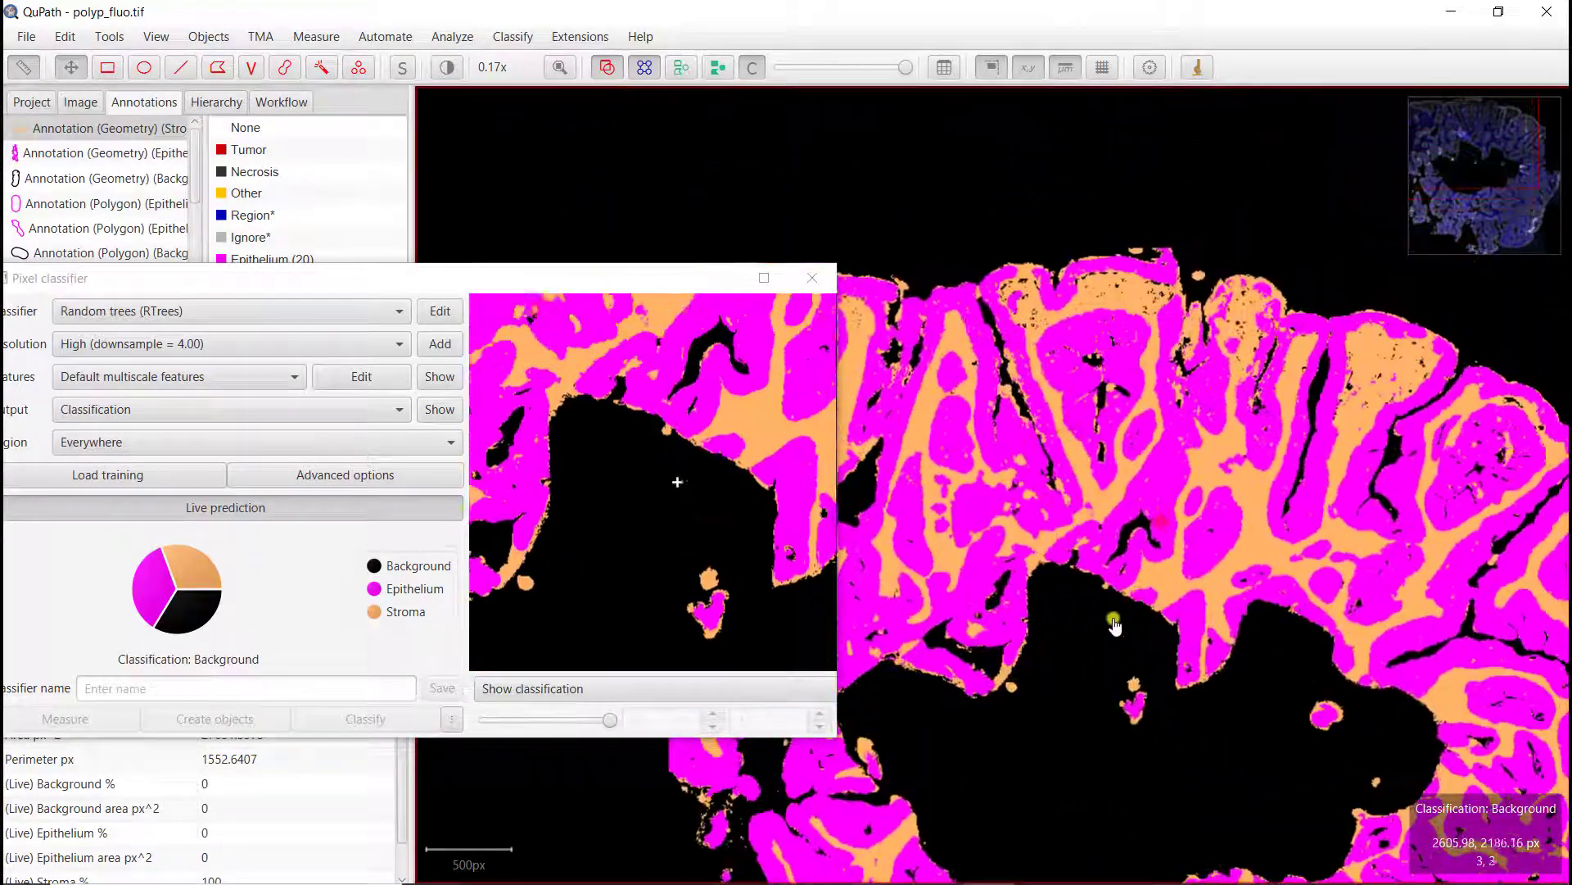
scroll(1205, 339, "up", 1)
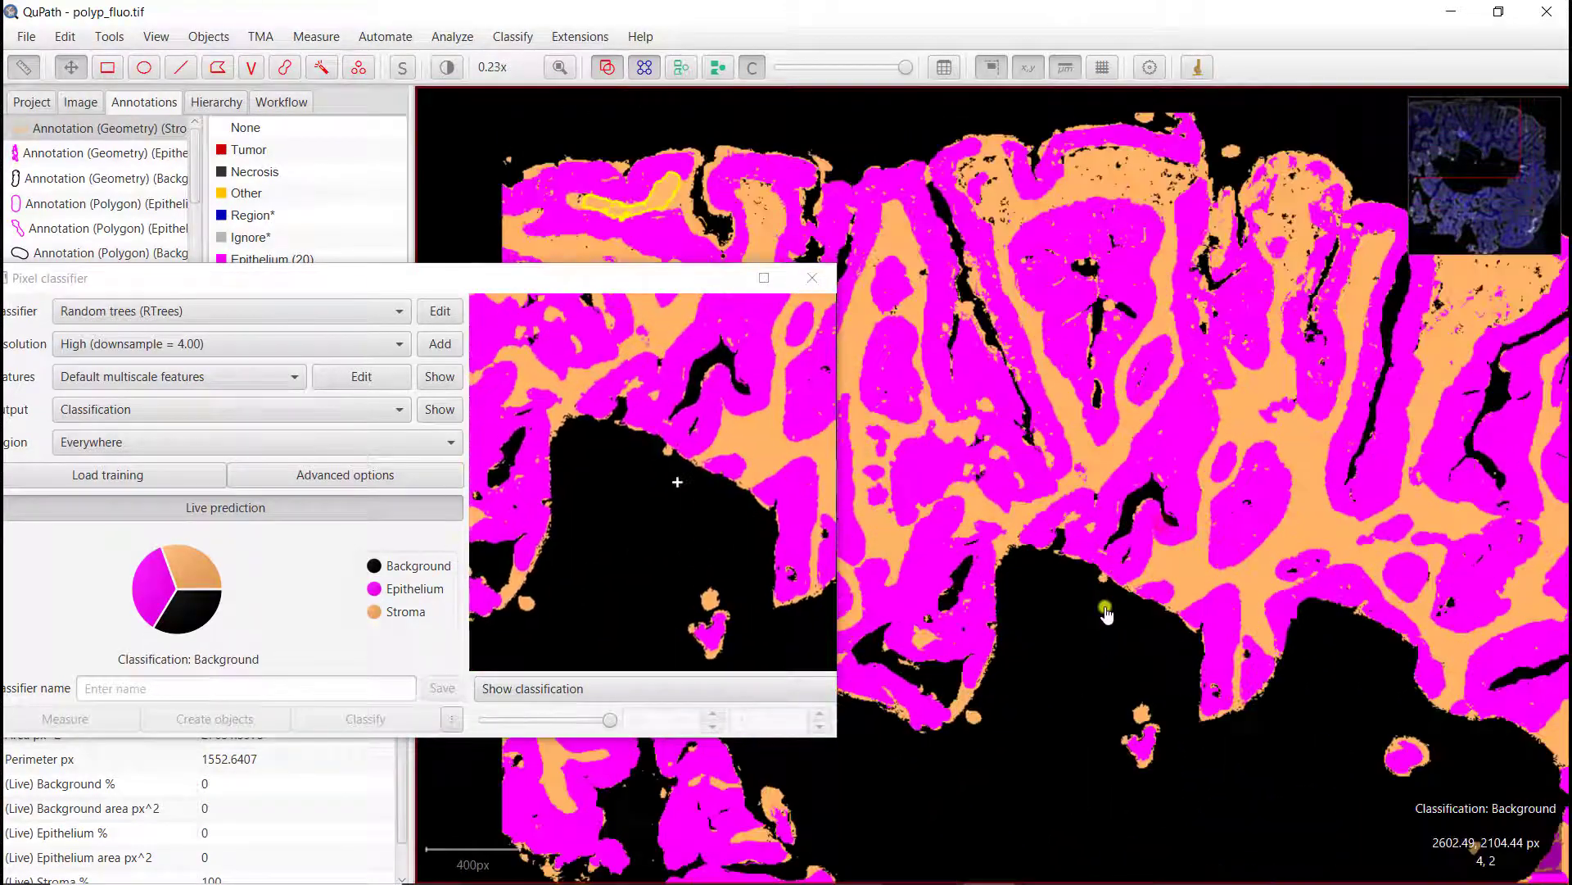
left_click(185, 344)
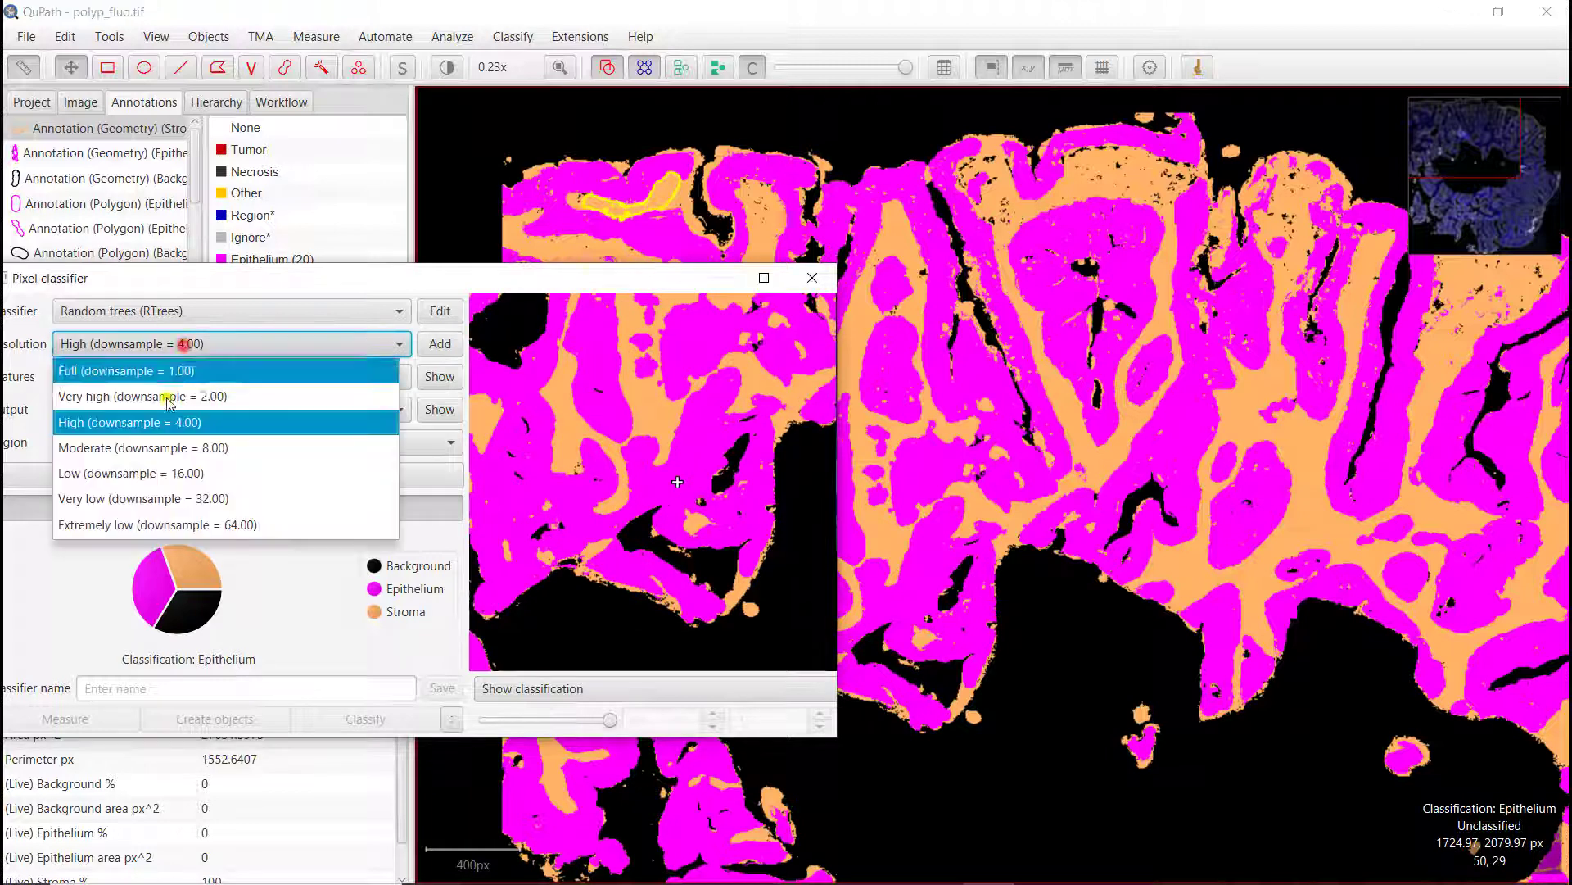
- Set the classifier resolution to Moderate (downsample = 8.00) and inspect the updated prediction
left_click(144, 447)
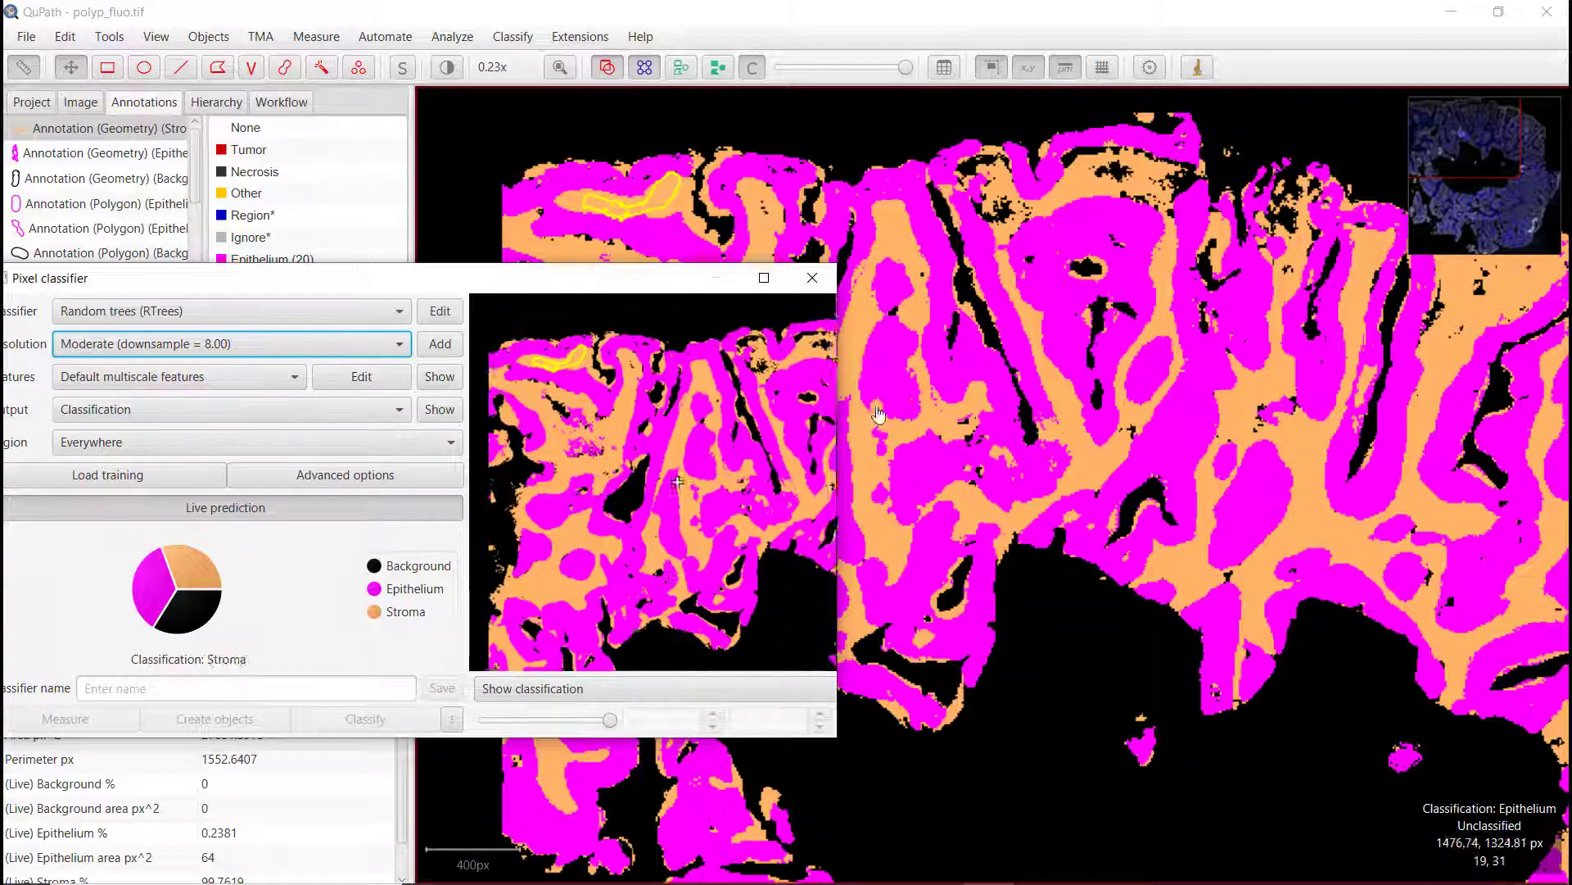
scroll(999, 590, "down", 3)
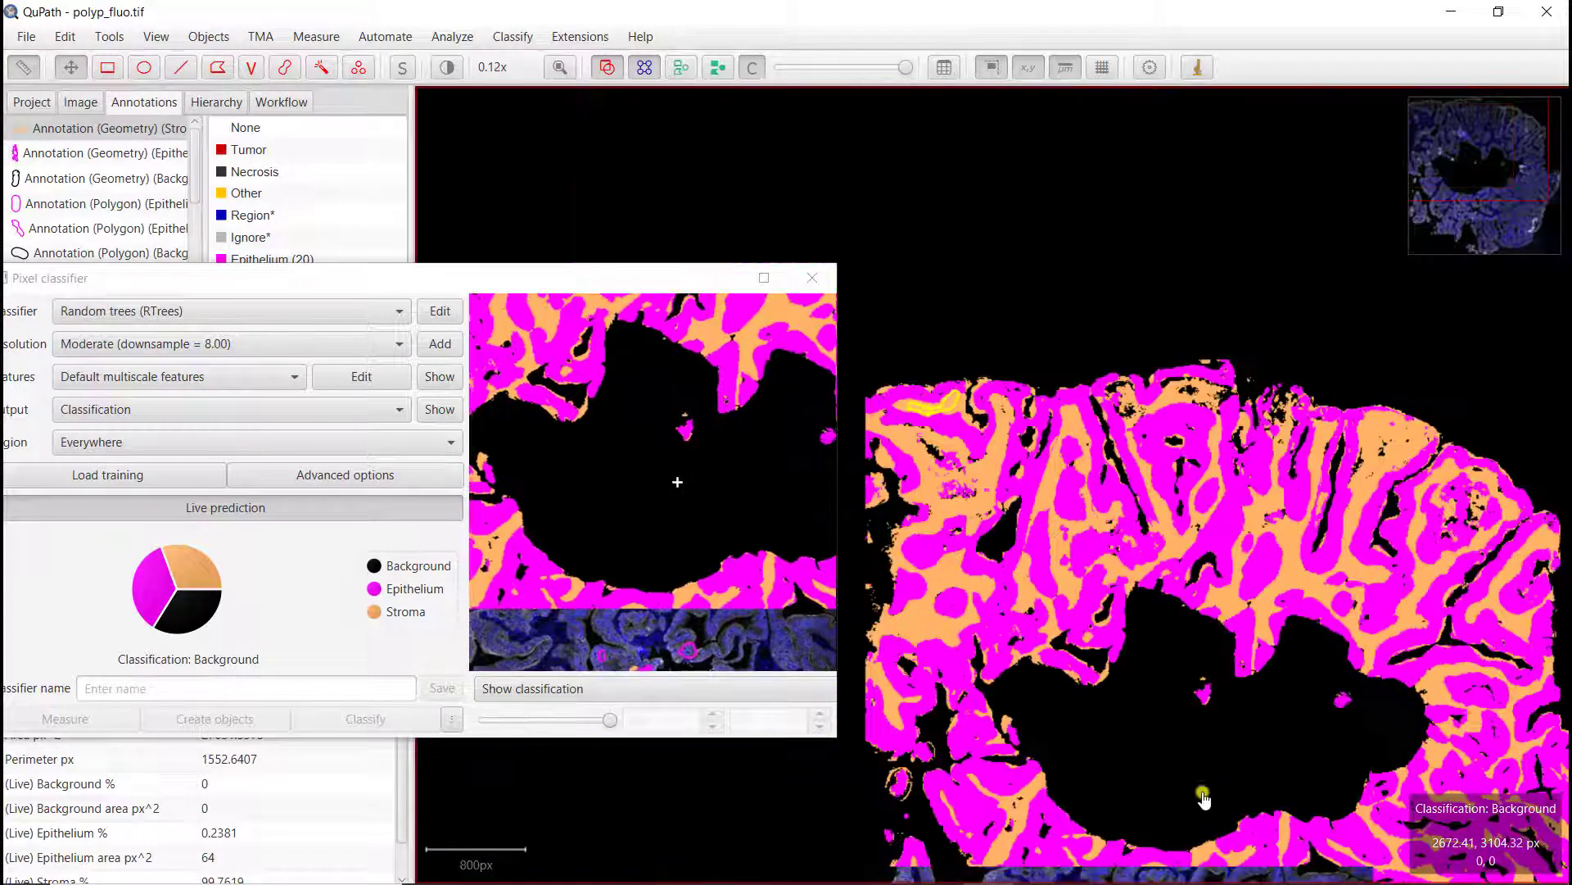
left_click_drag(1203, 799, 1208, 633)
left_click_drag(1202, 443, 1210, 596)
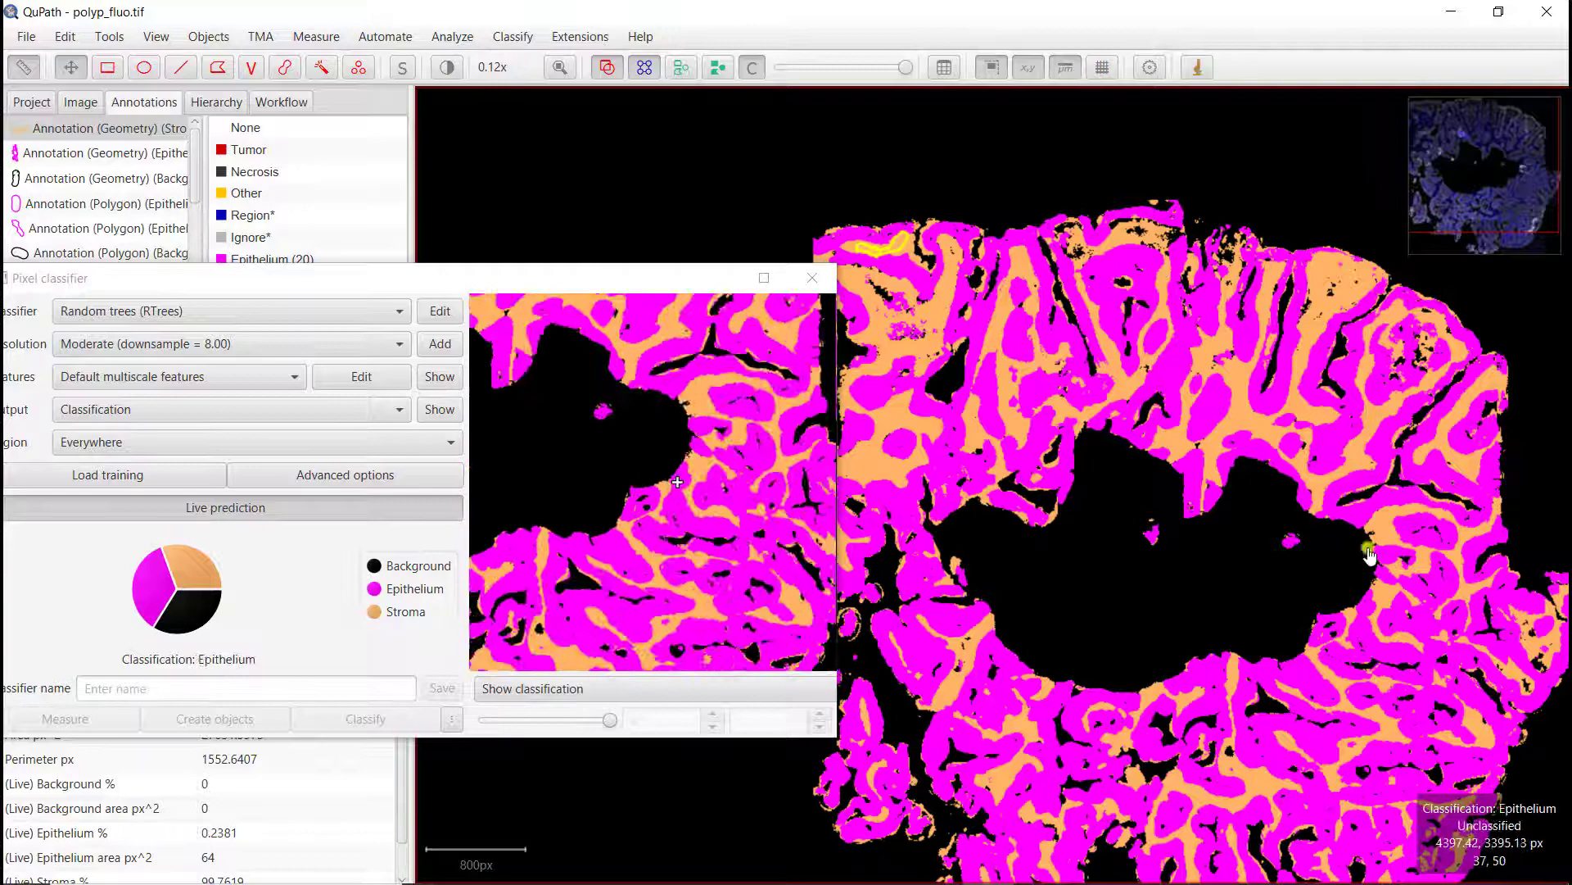
left_click_drag(1221, 624, 1249, 433)
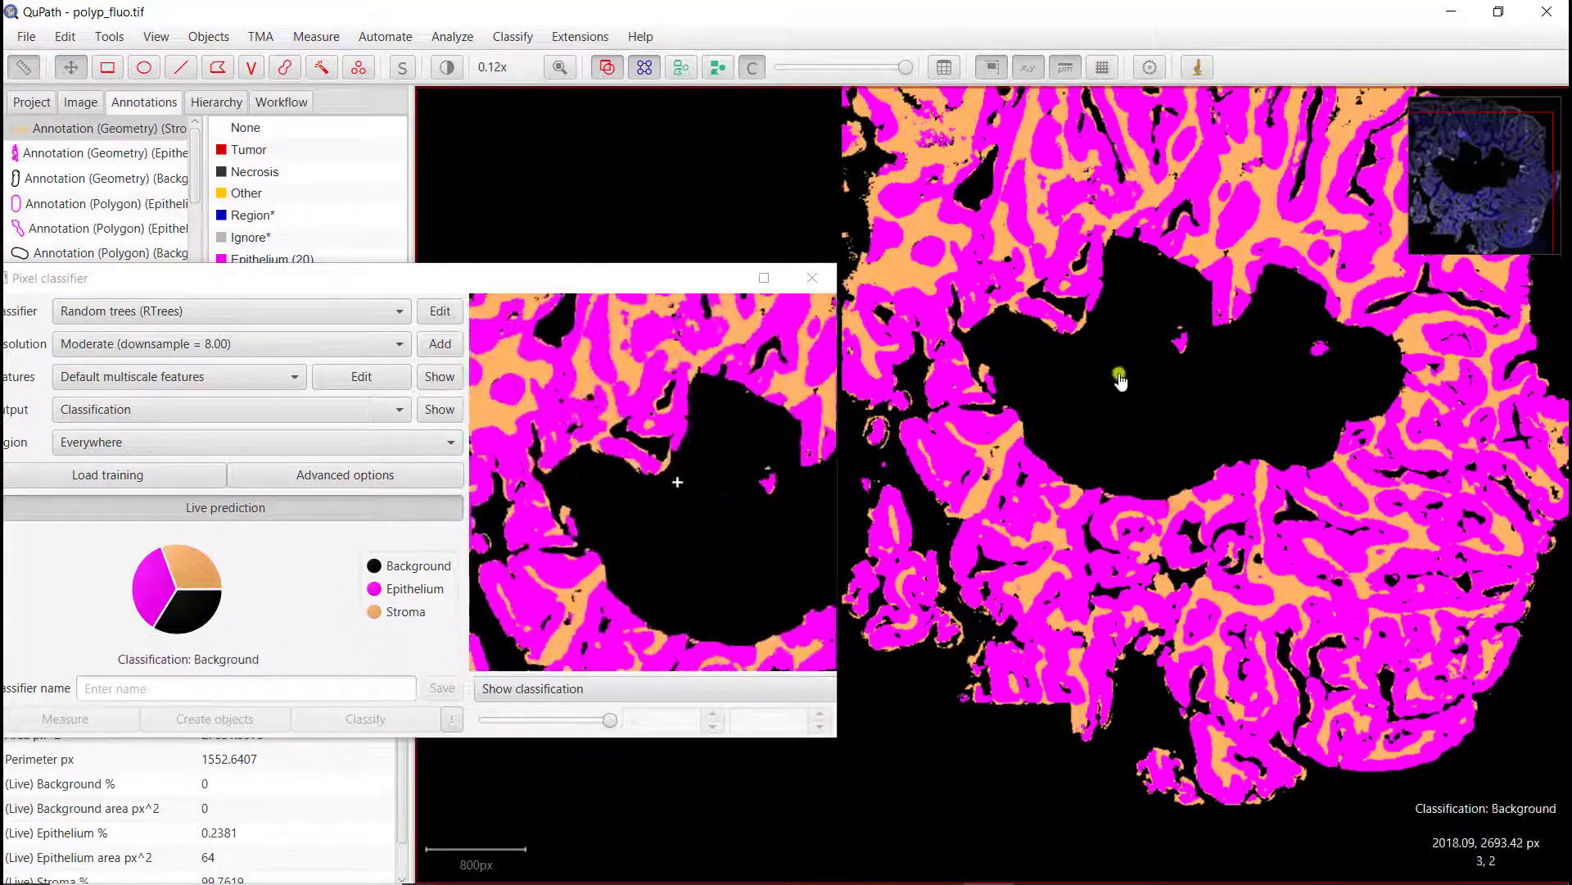
left_click_drag(1122, 377, 1116, 450)
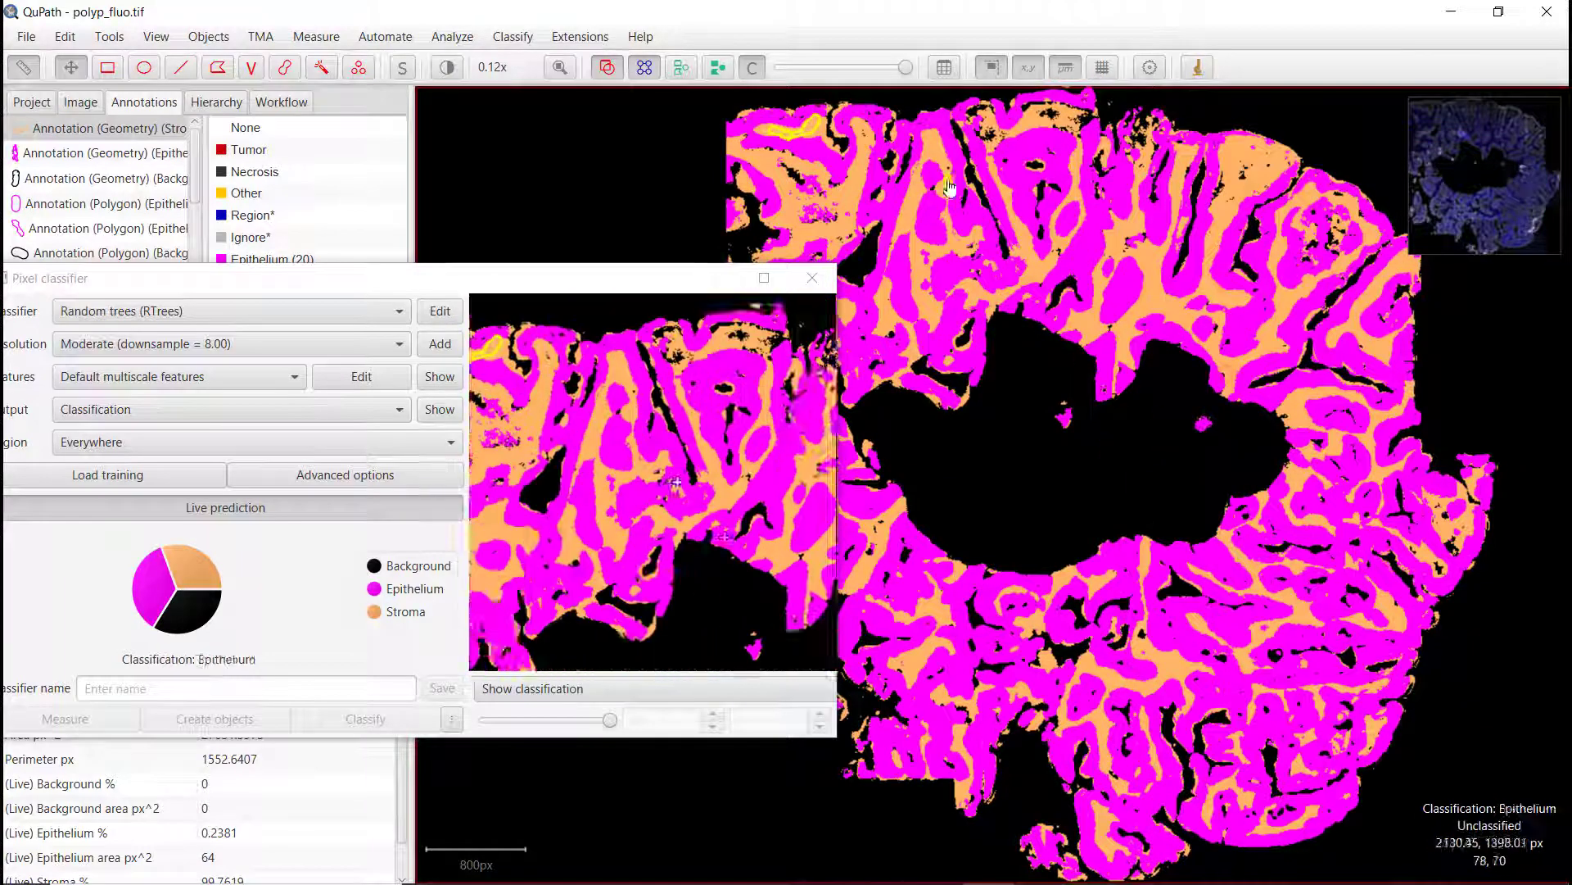
- Toggle the classification overlay on and off to compare the prediction with the raw tissue
left_click(751, 67)
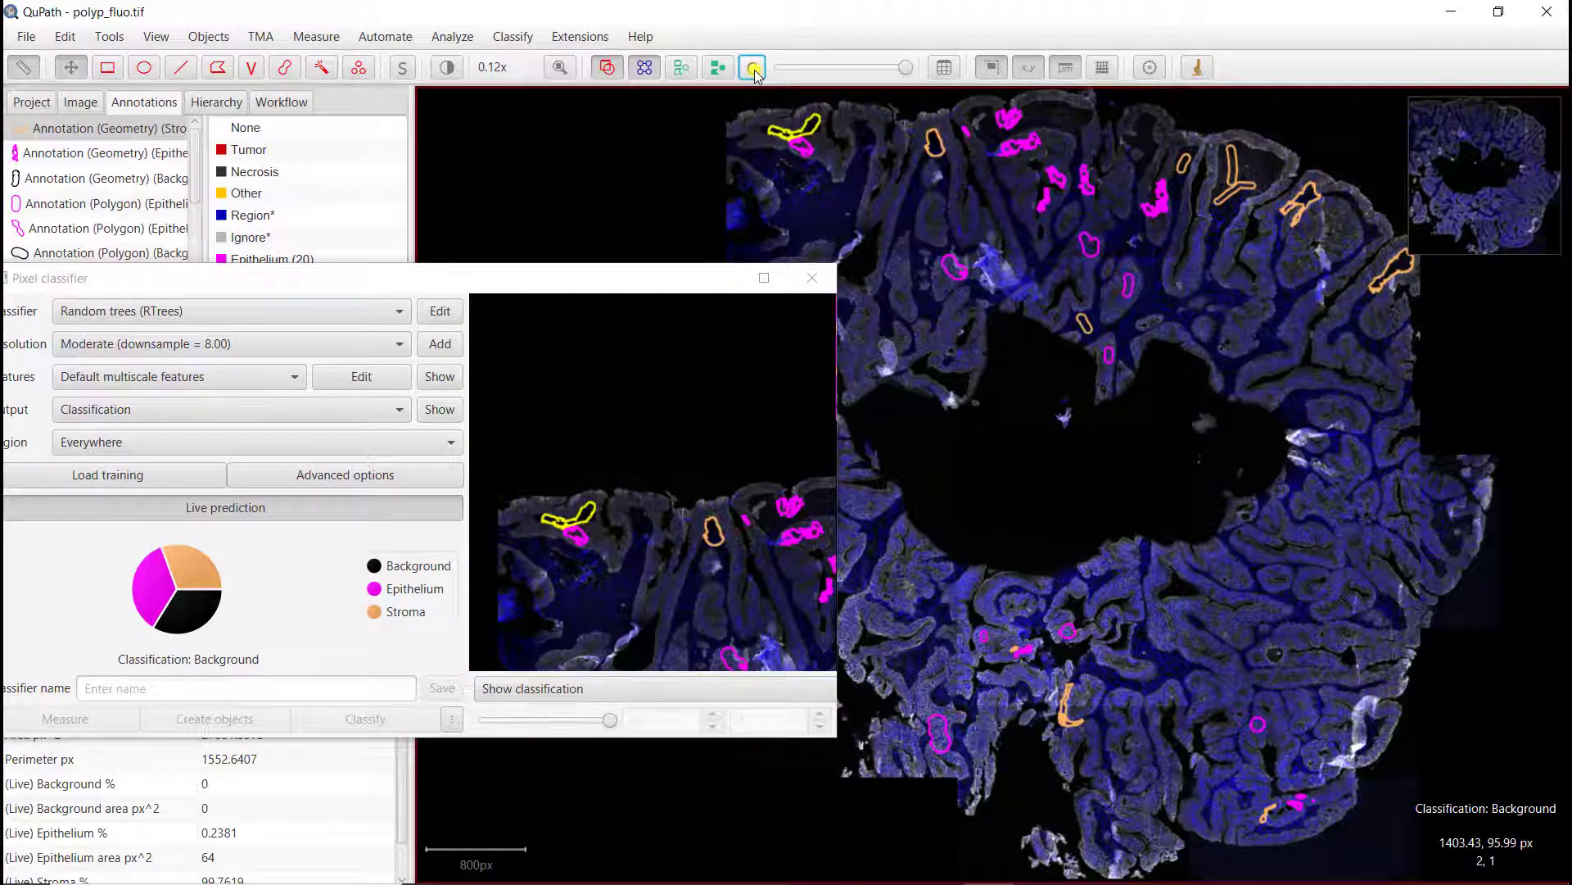
left_click(753, 69)
left_click(753, 70)
left_click(754, 70)
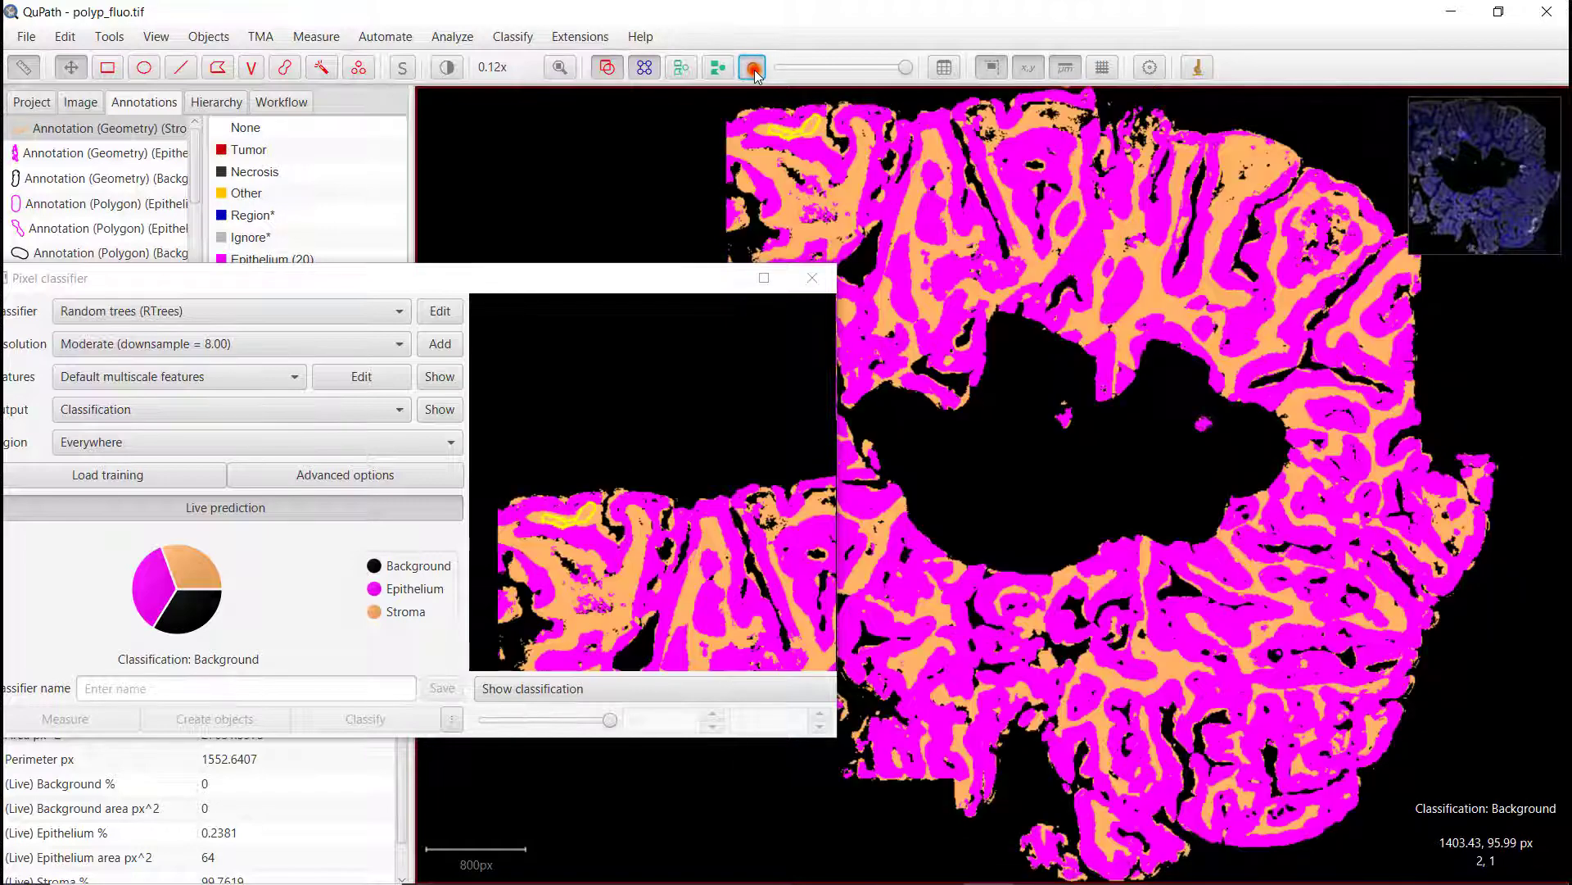
left_click(753, 71)
left_click(753, 71)
left_click(754, 70)
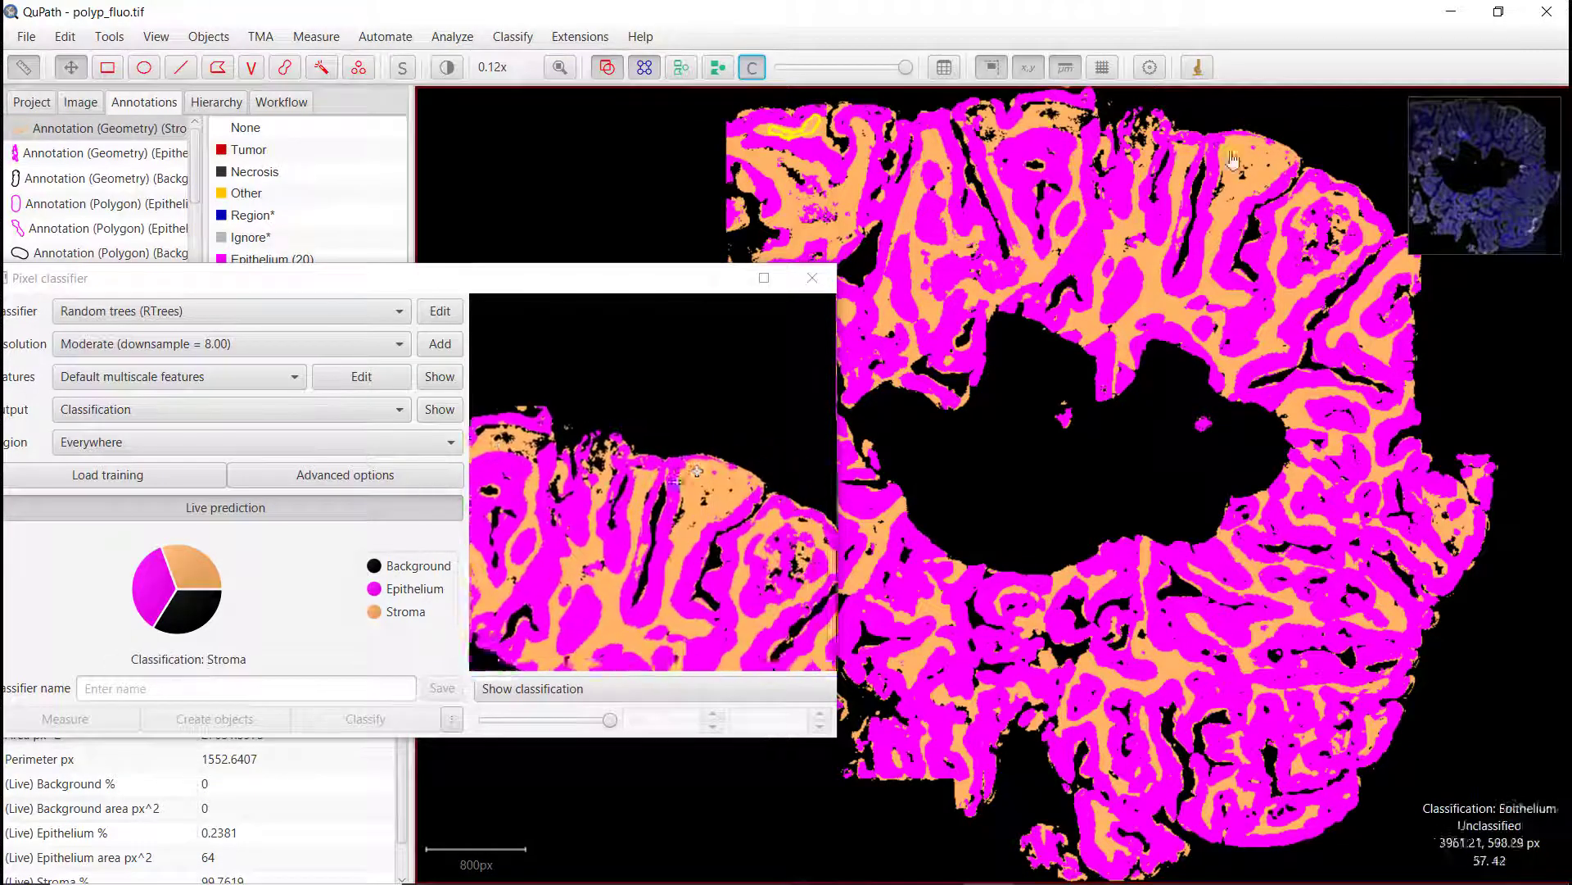
left_click(753, 69)
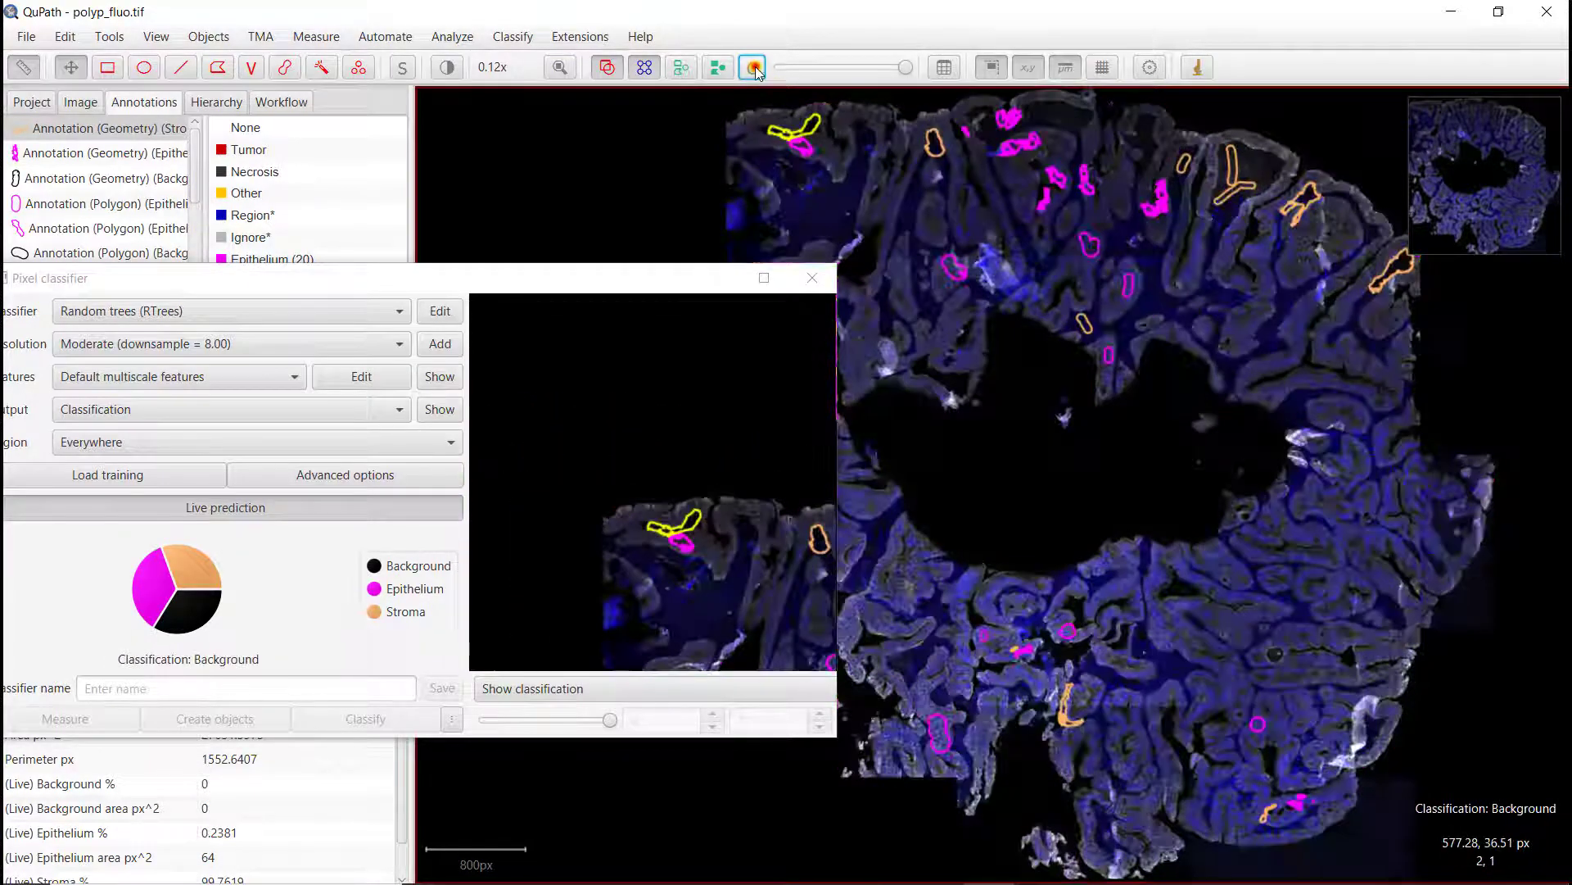
left_click(754, 68)
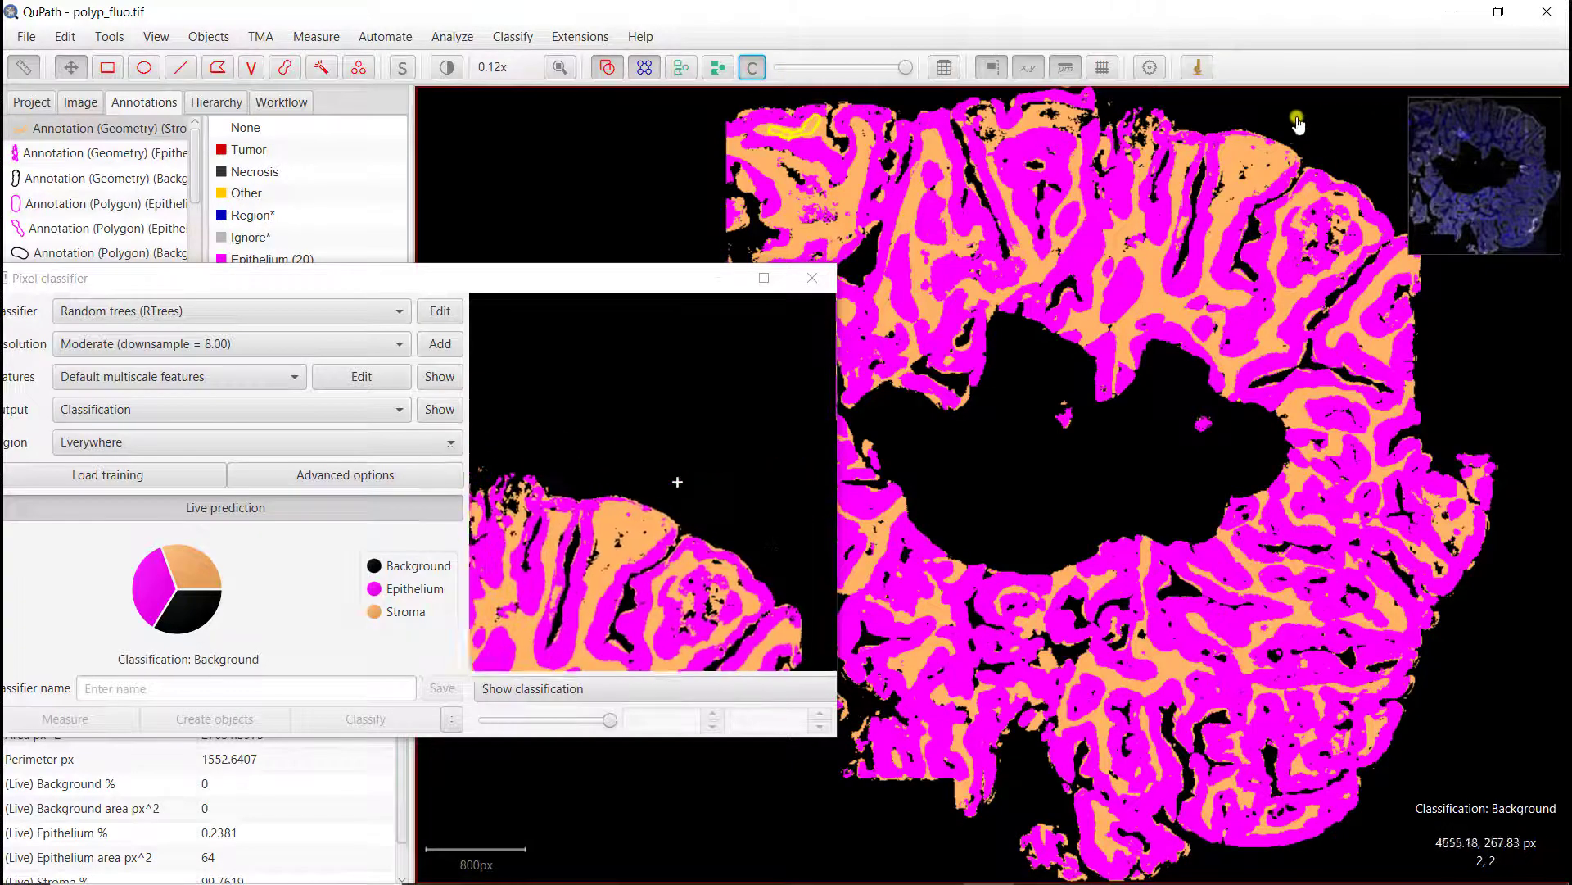
scroll(1276, 172, "up", 10)
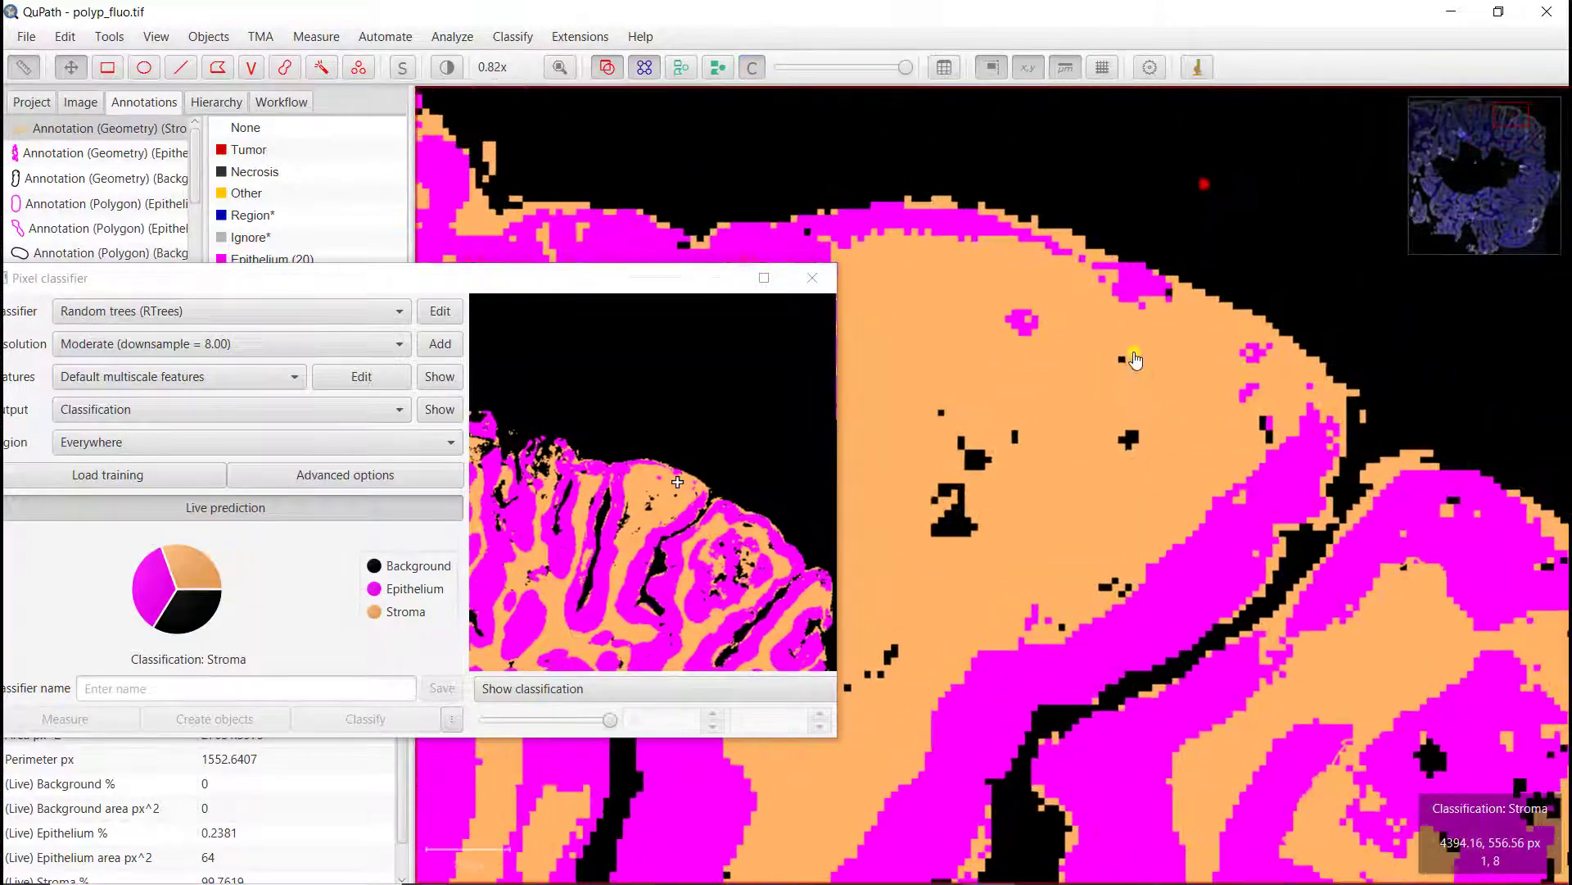
- With Epithelium selected, wand-draw an Epithelium annotation along the upper tissue edge
left_click(749, 69)
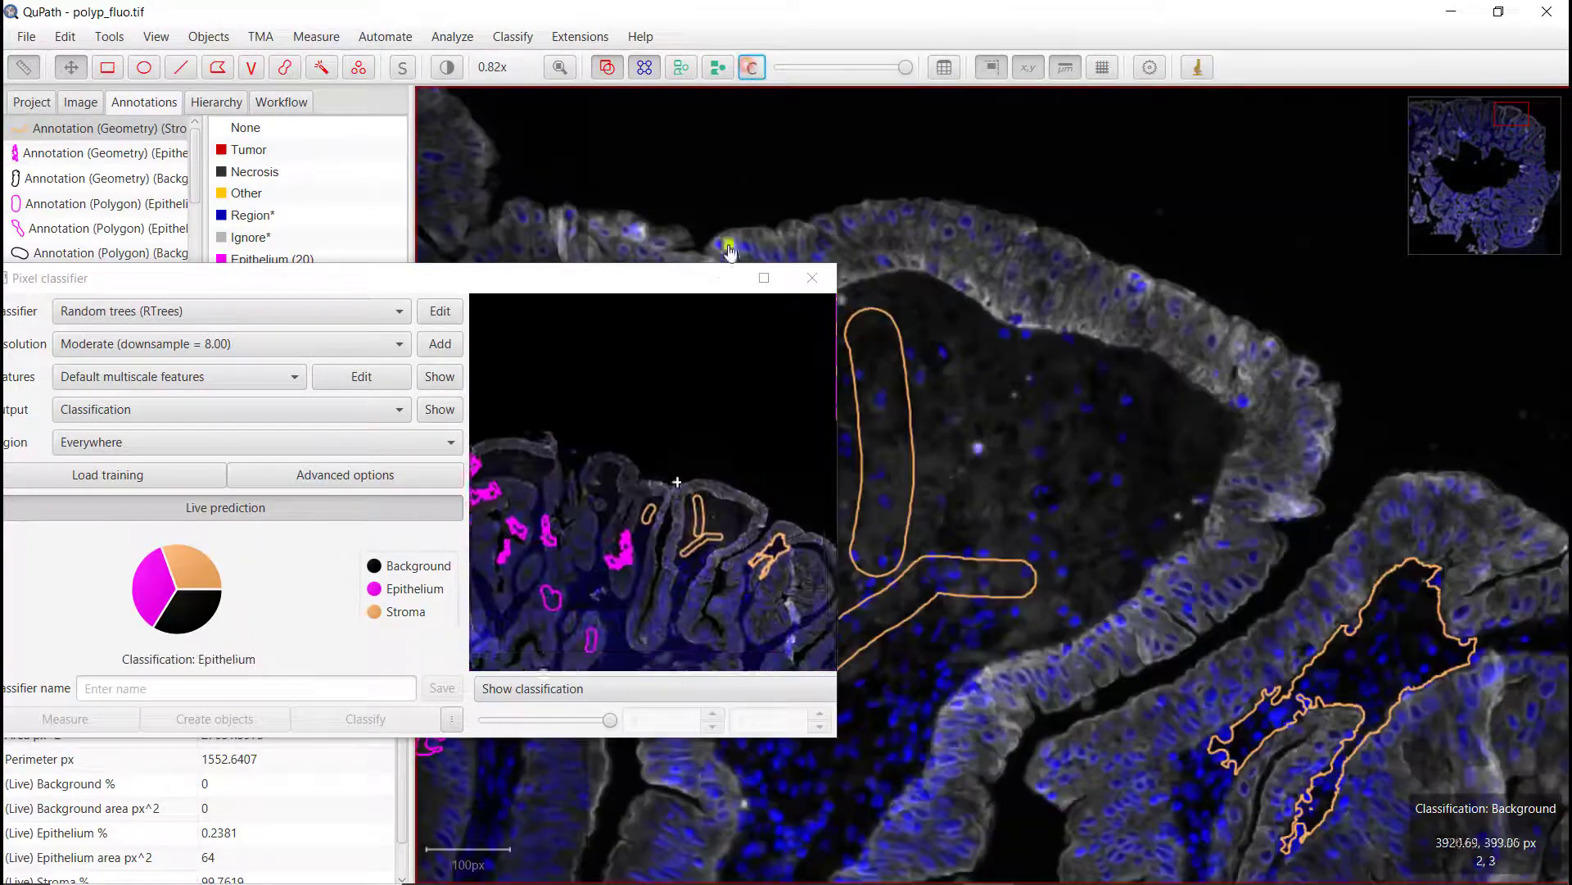
left_click_drag(246, 278, 247, 319)
left_click(246, 259)
left_click(324, 69)
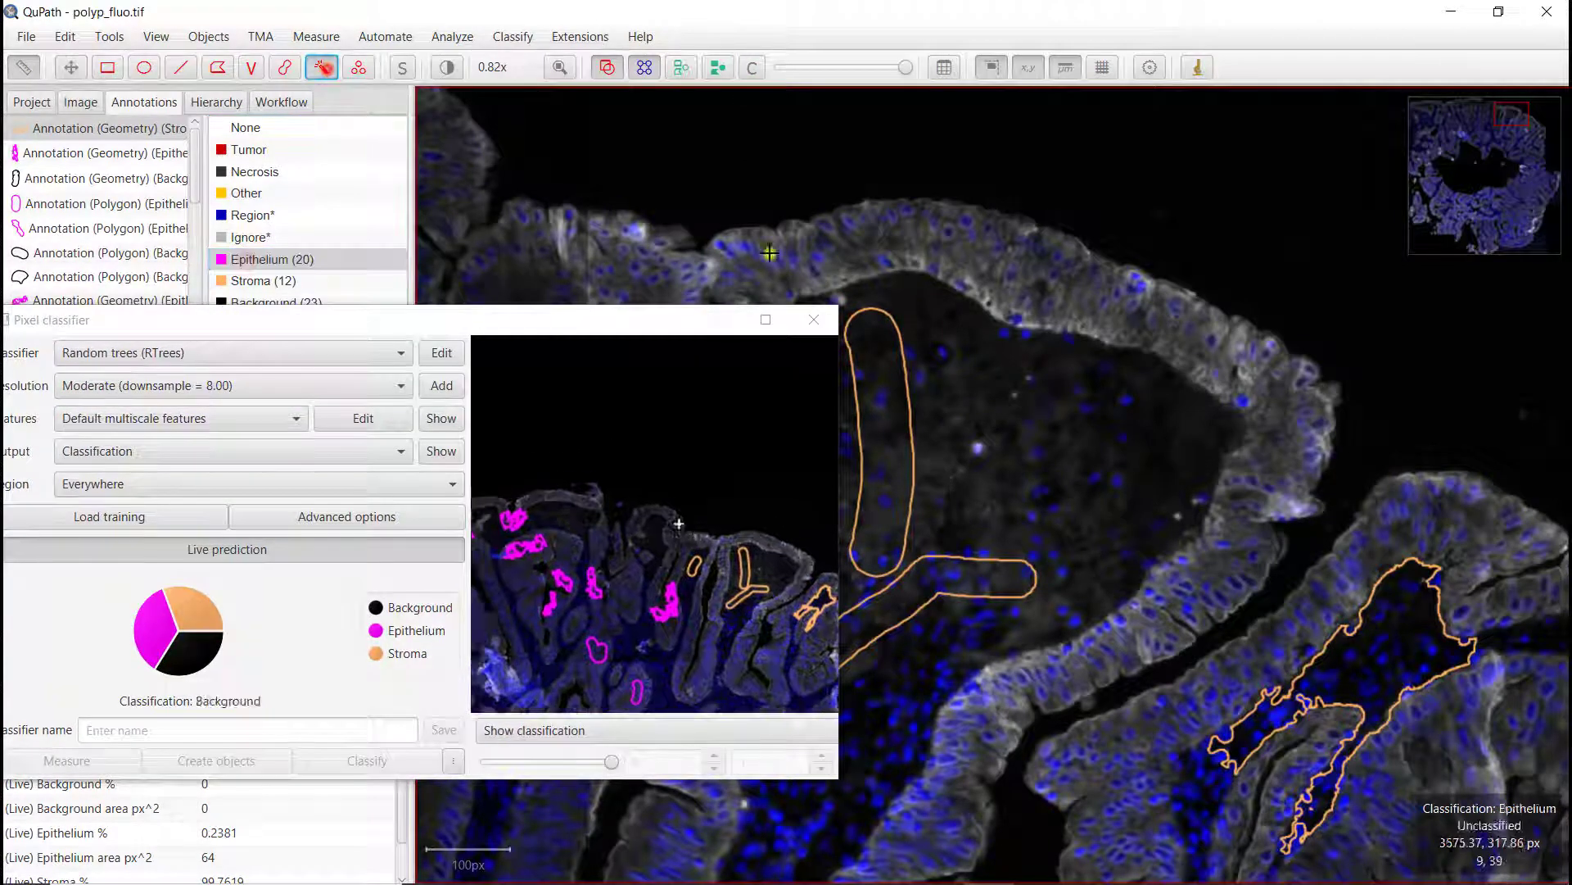
left_click_drag(1018, 263, 1134, 312)
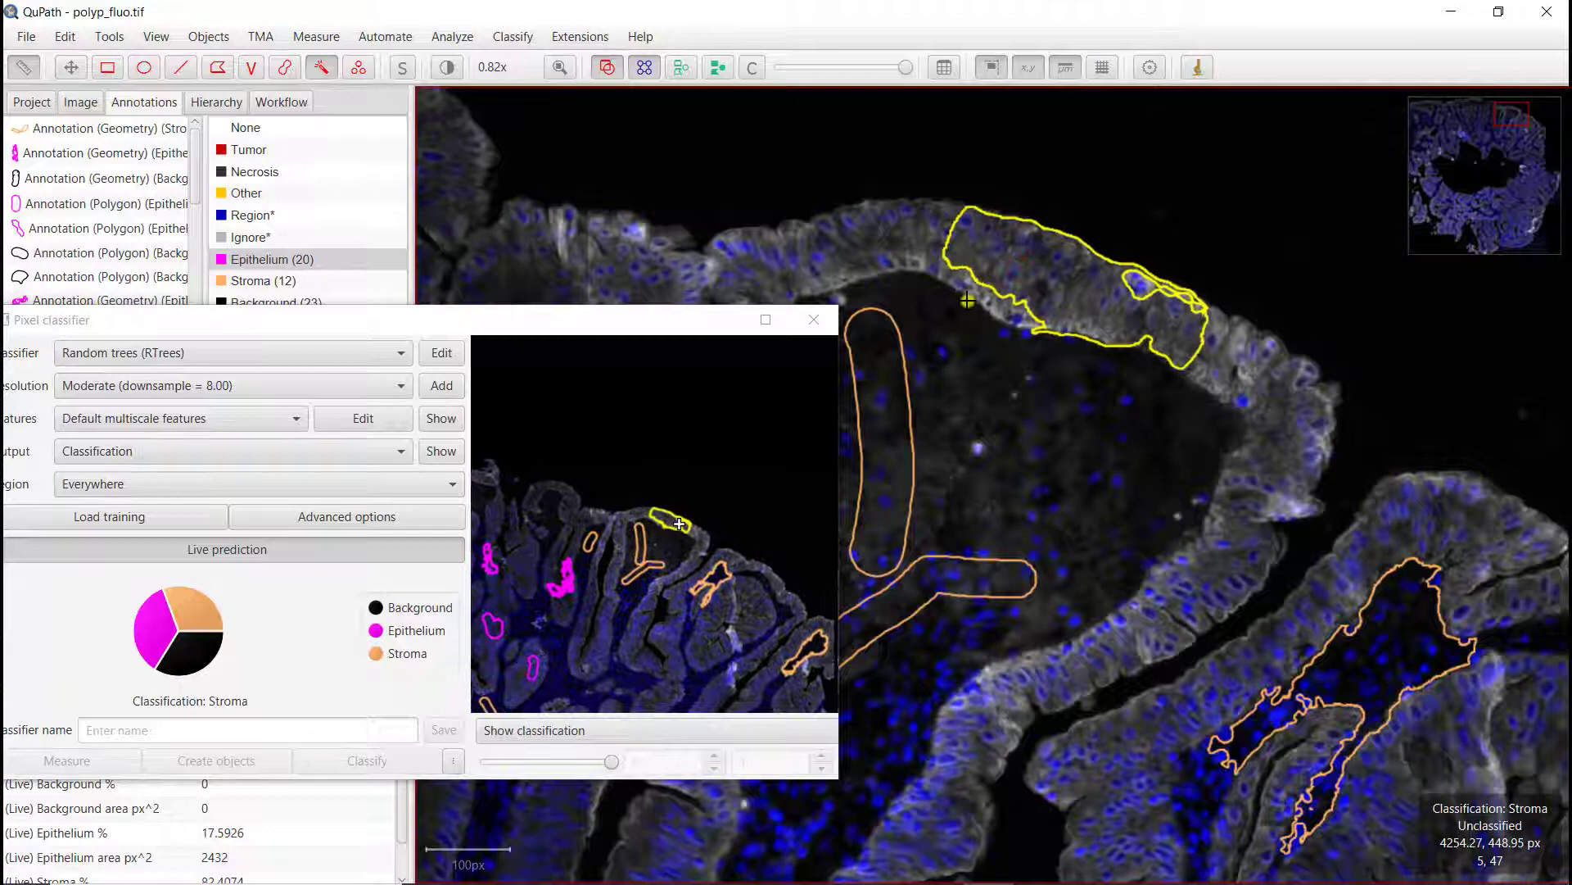
left_click_drag(1134, 312, 1139, 313)
- Compare the overlay again and add an Epithelium annotation along the dark crevice
left_click(752, 69)
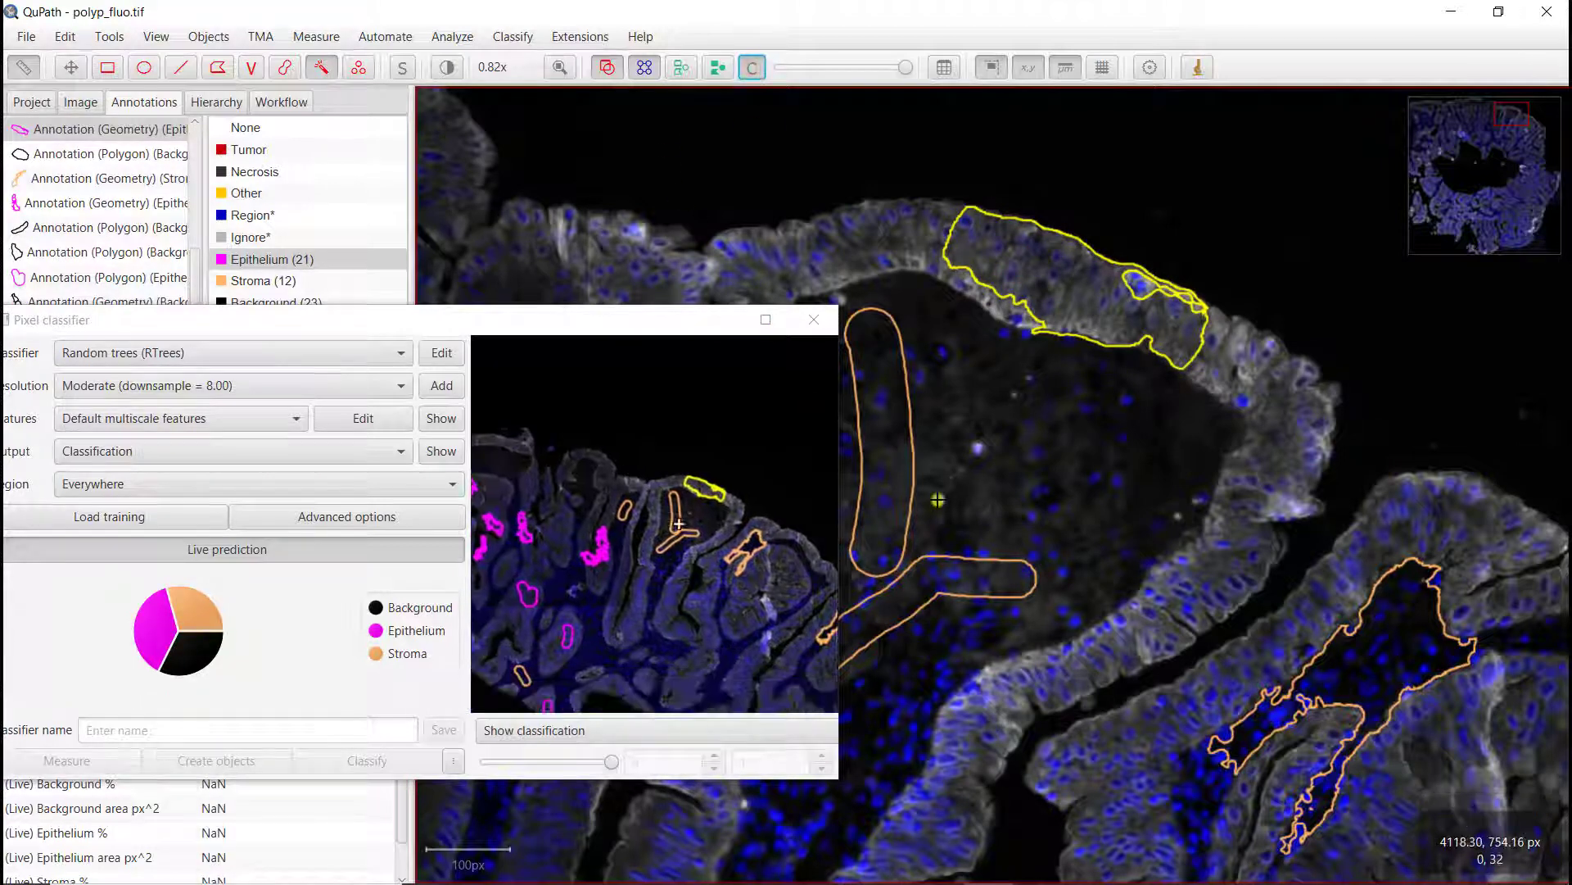
scroll(1236, 792, "down", 5)
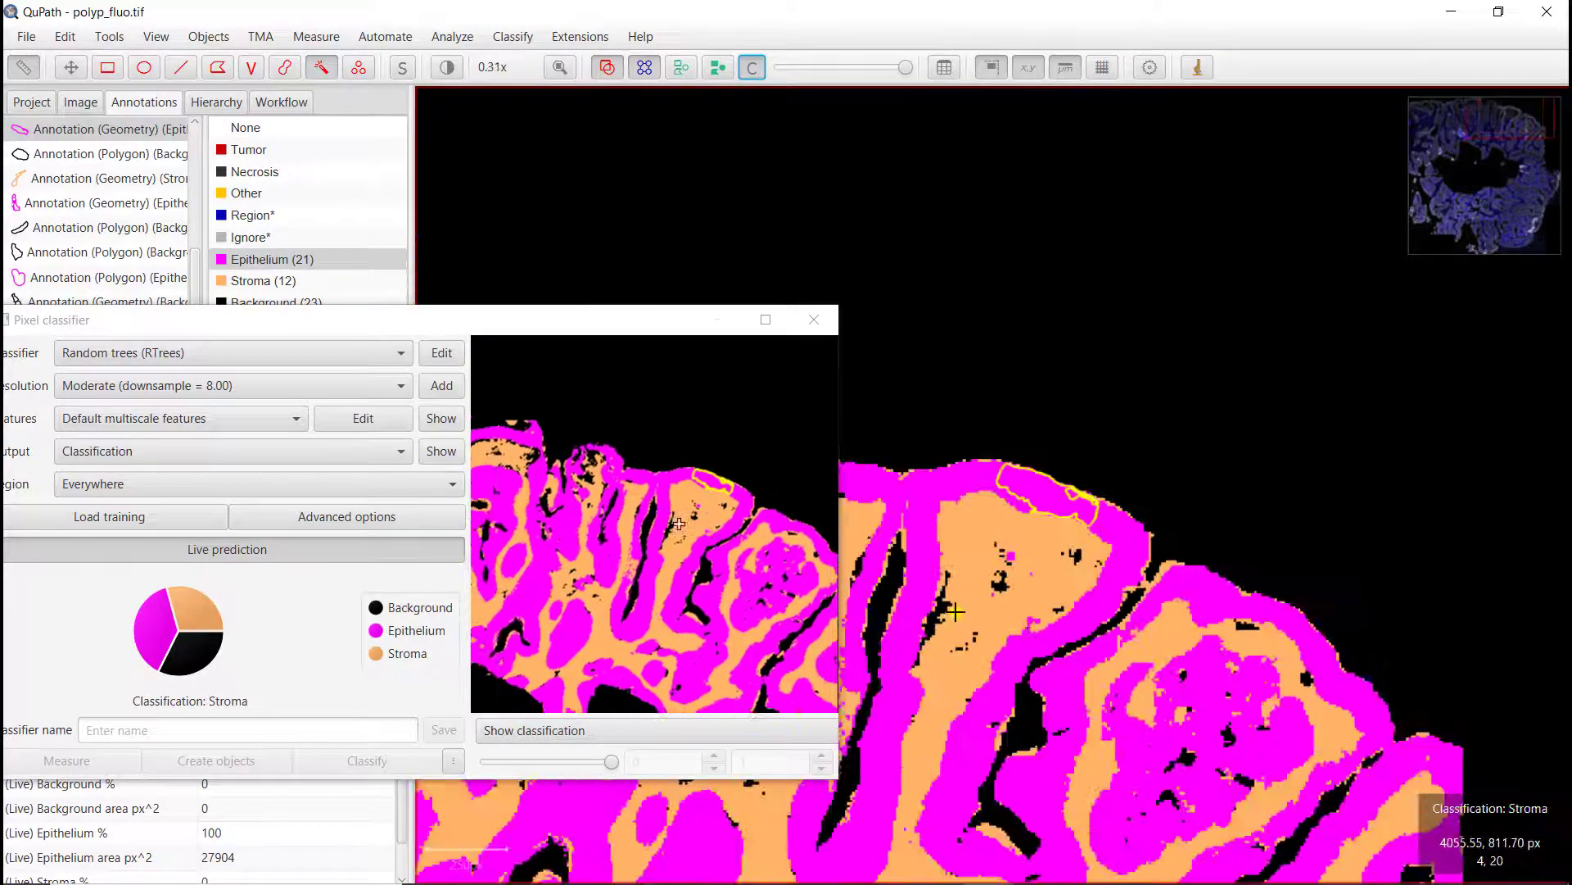
left_click_drag(765, 809, 1183, 616)
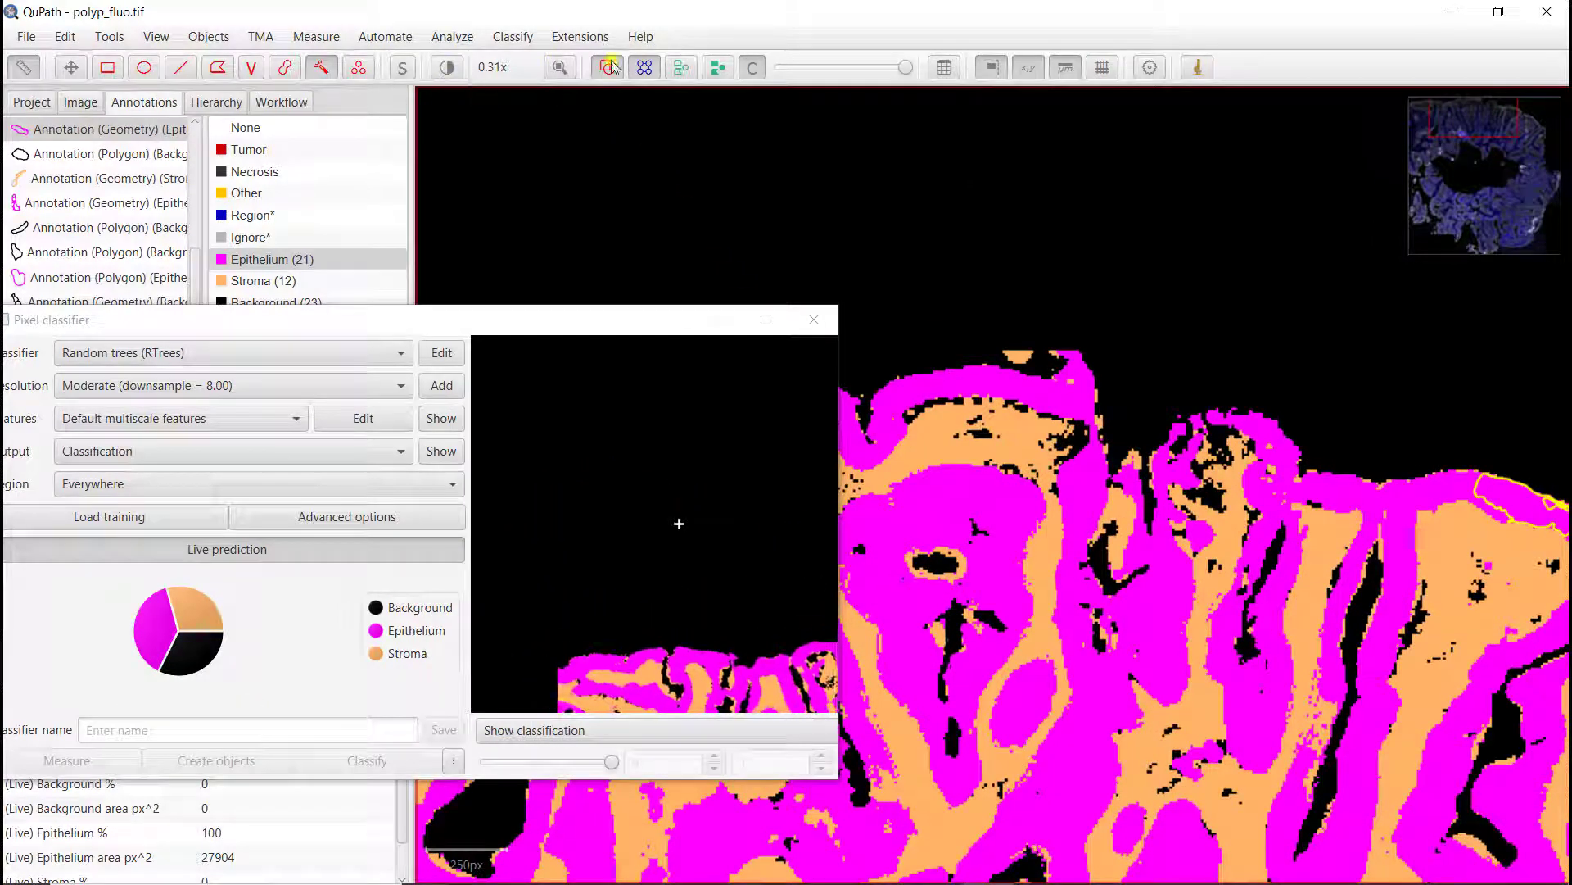
left_click(754, 67)
left_click(753, 67)
left_click(753, 67)
left_click(754, 67)
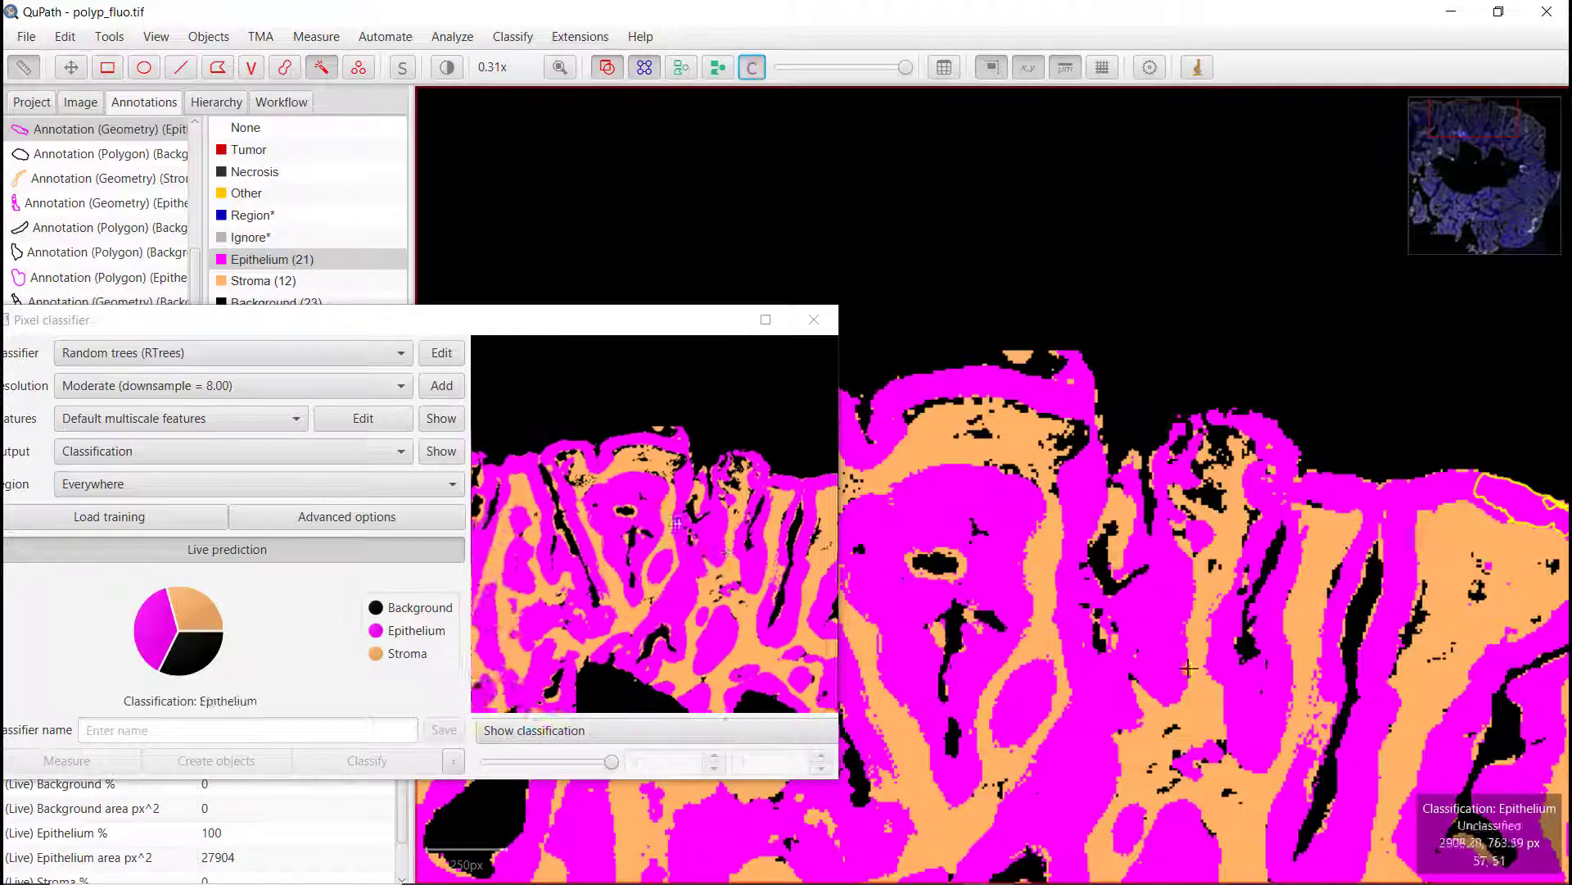
mouse_move(1330, 785)
left_mouse_down()
mouse_move(1344, 729)
mouse_move(1333, 769)
left_mouse_up()
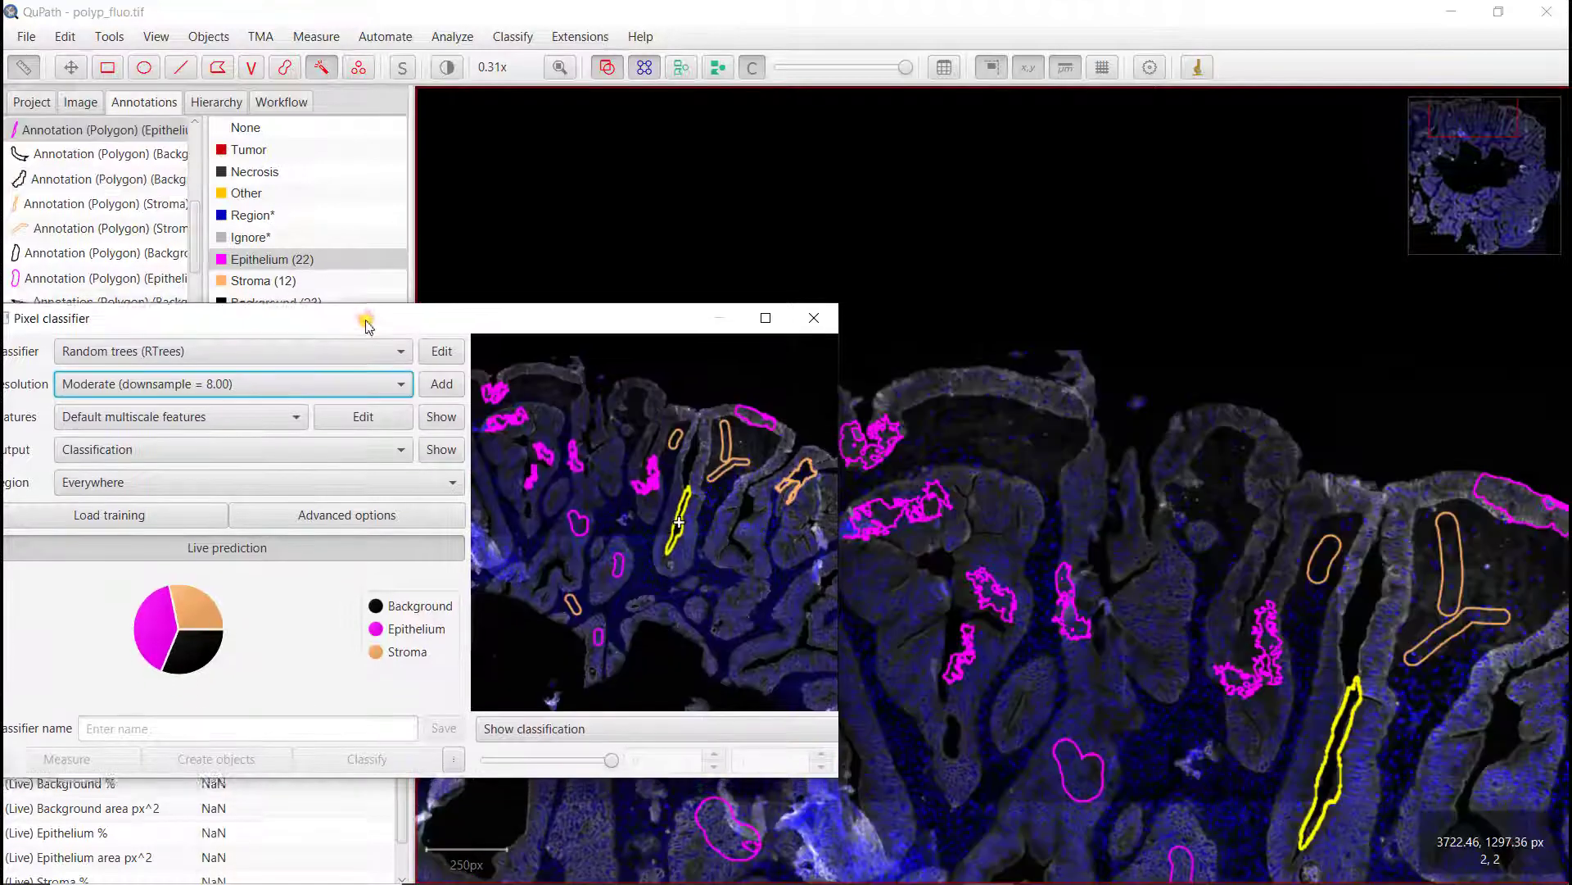
- Delete the newly drawn crevice annotation, bringing the Epithelium count back to 21
left_click_drag(365, 321, 381, 739)
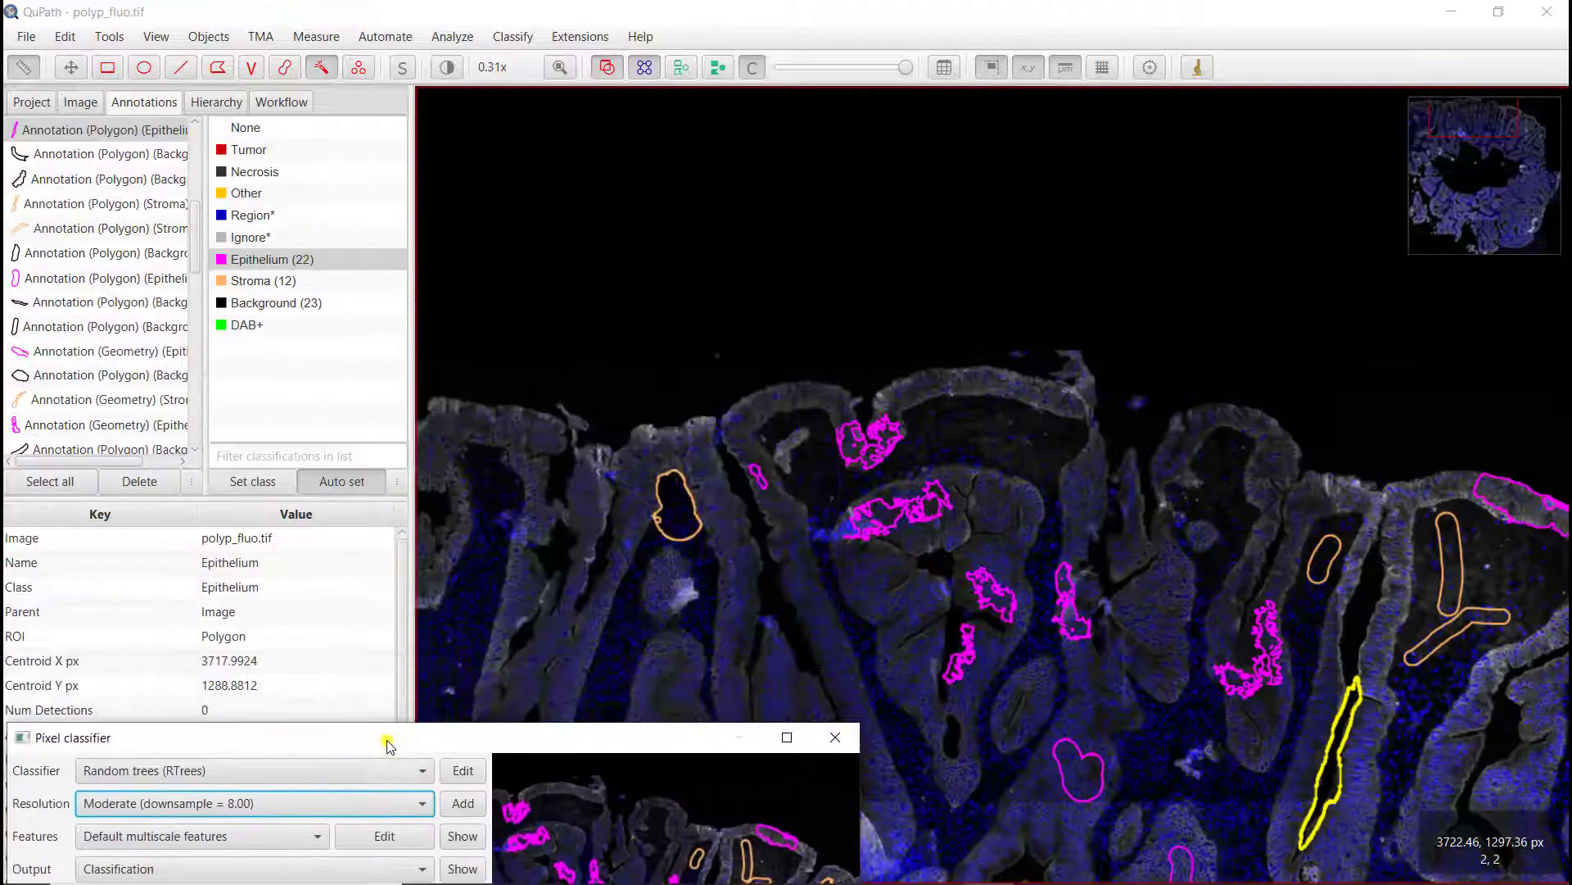
left_click(135, 481)
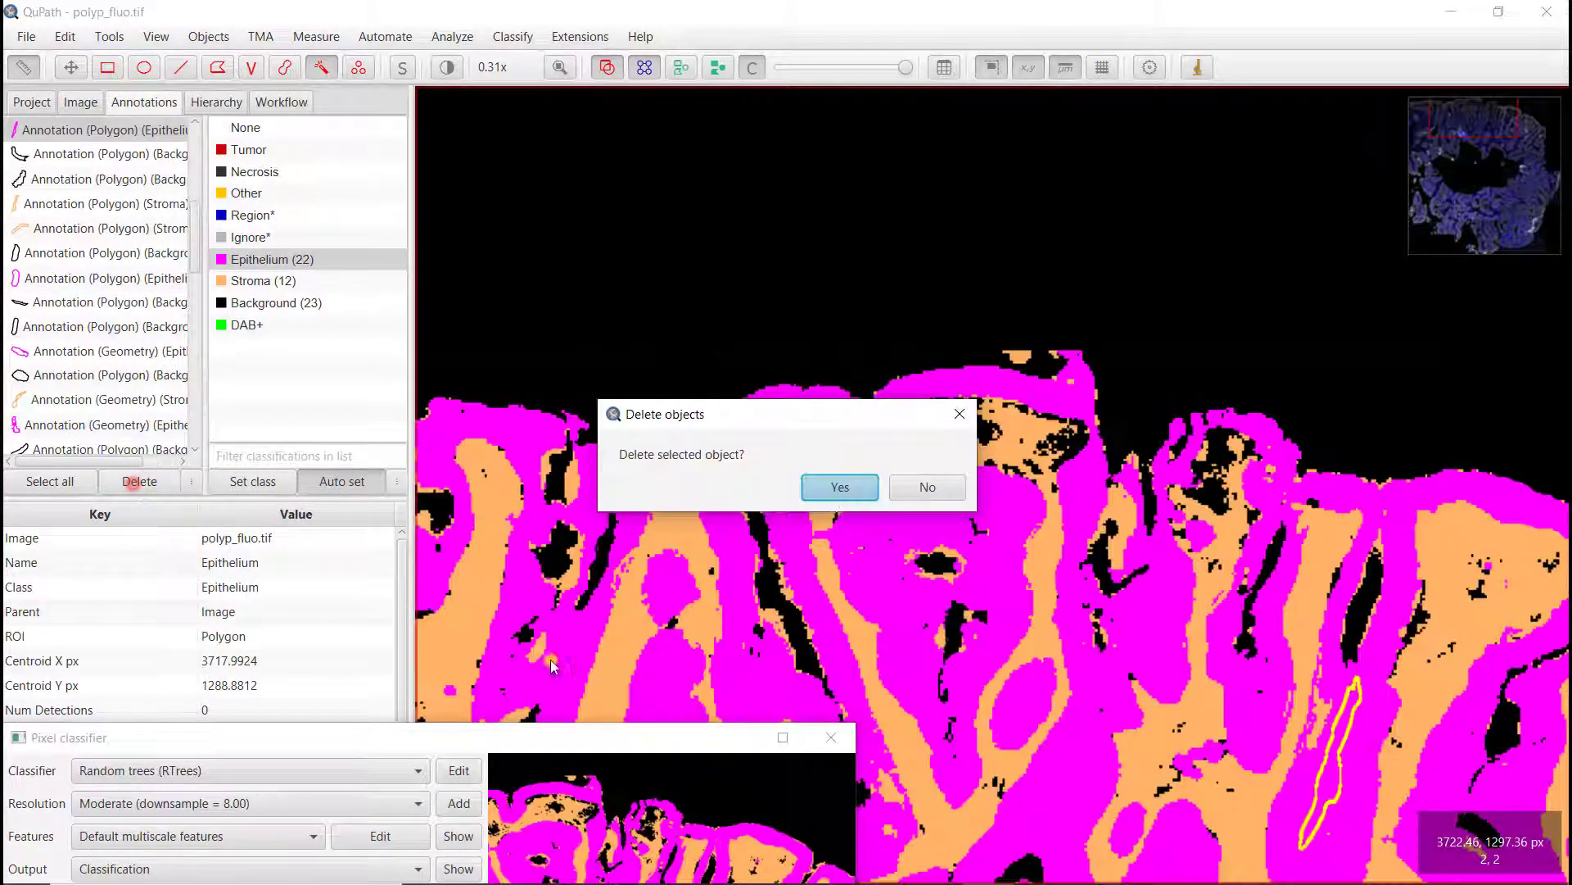
left_click(837, 489)
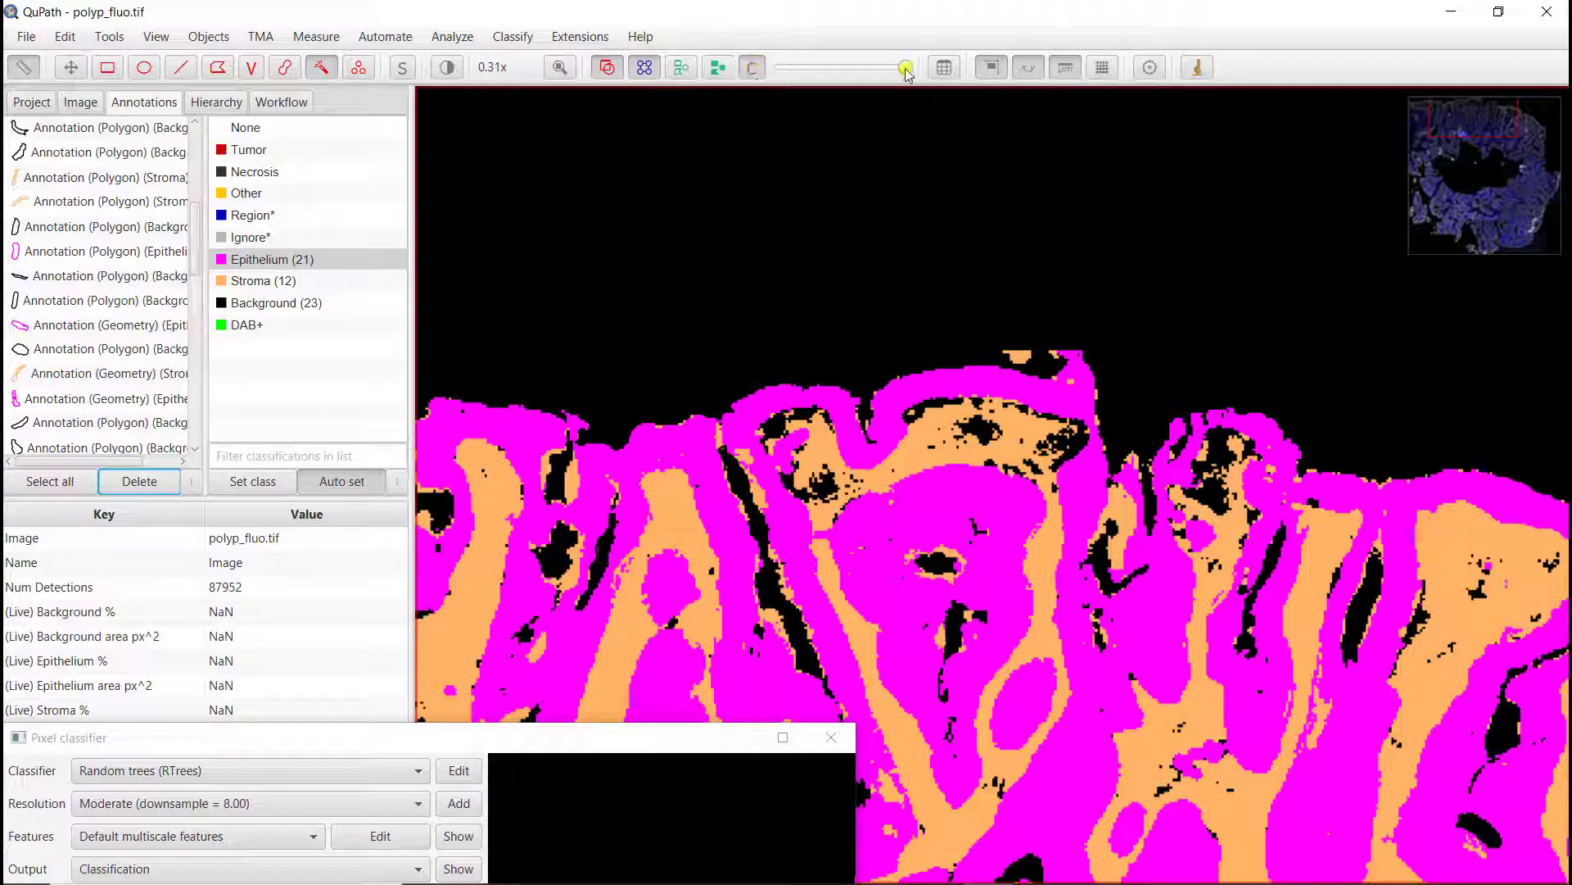
- Fade the overlay and wand-draw a Stroma training annotation over a stroma region
mouse_move(907, 72)
left_mouse_down()
mouse_move(803, 76)
mouse_move(904, 74)
left_mouse_up()
scroll(1008, 447, "up", 5)
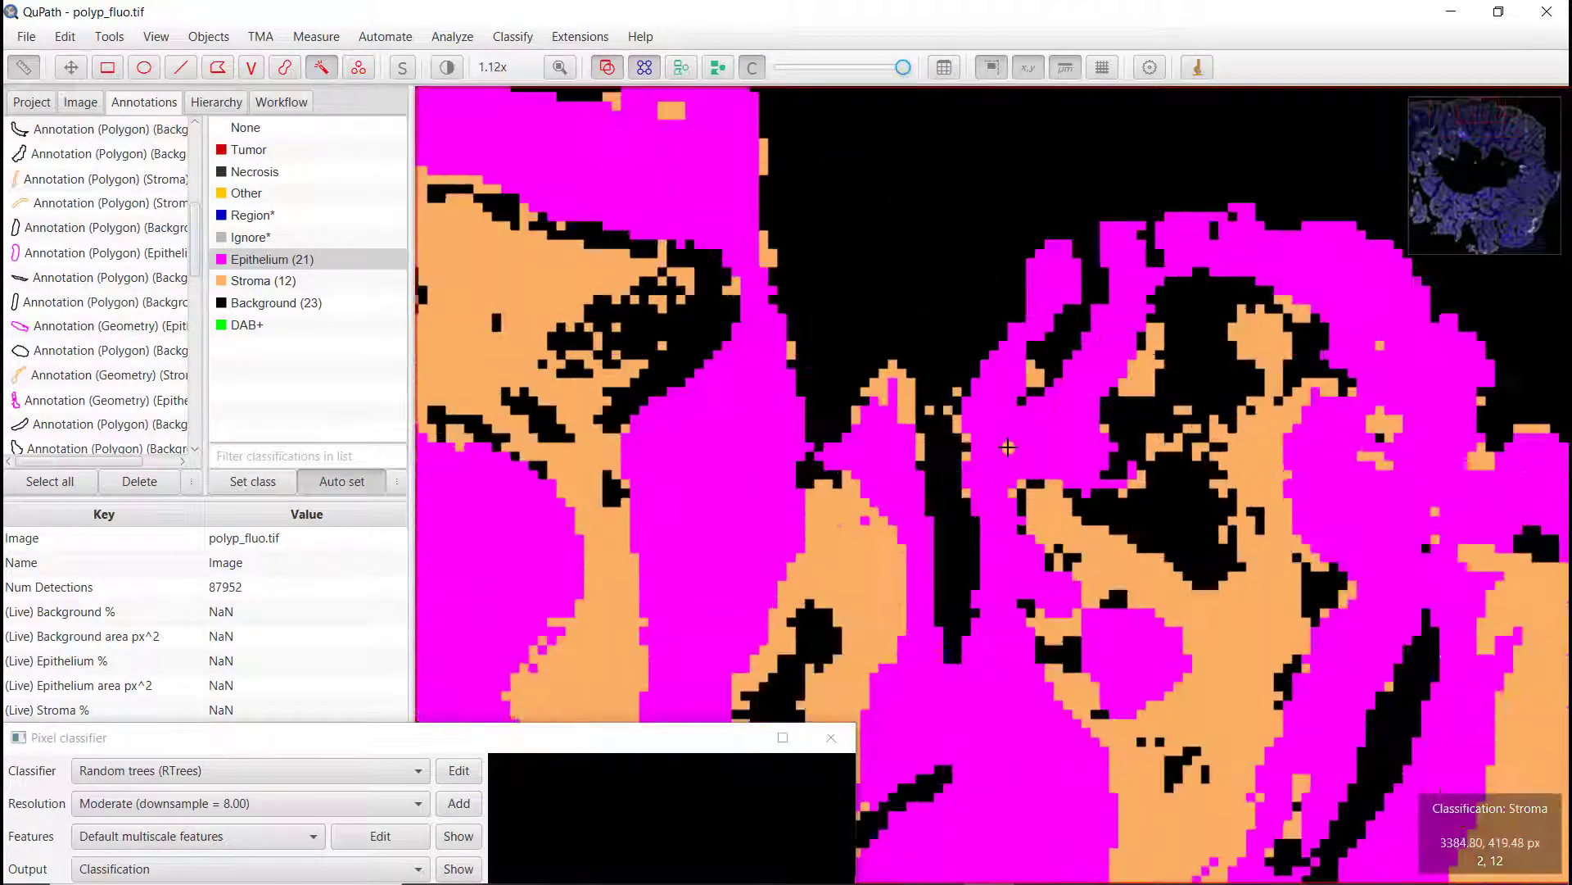
left_click(244, 281)
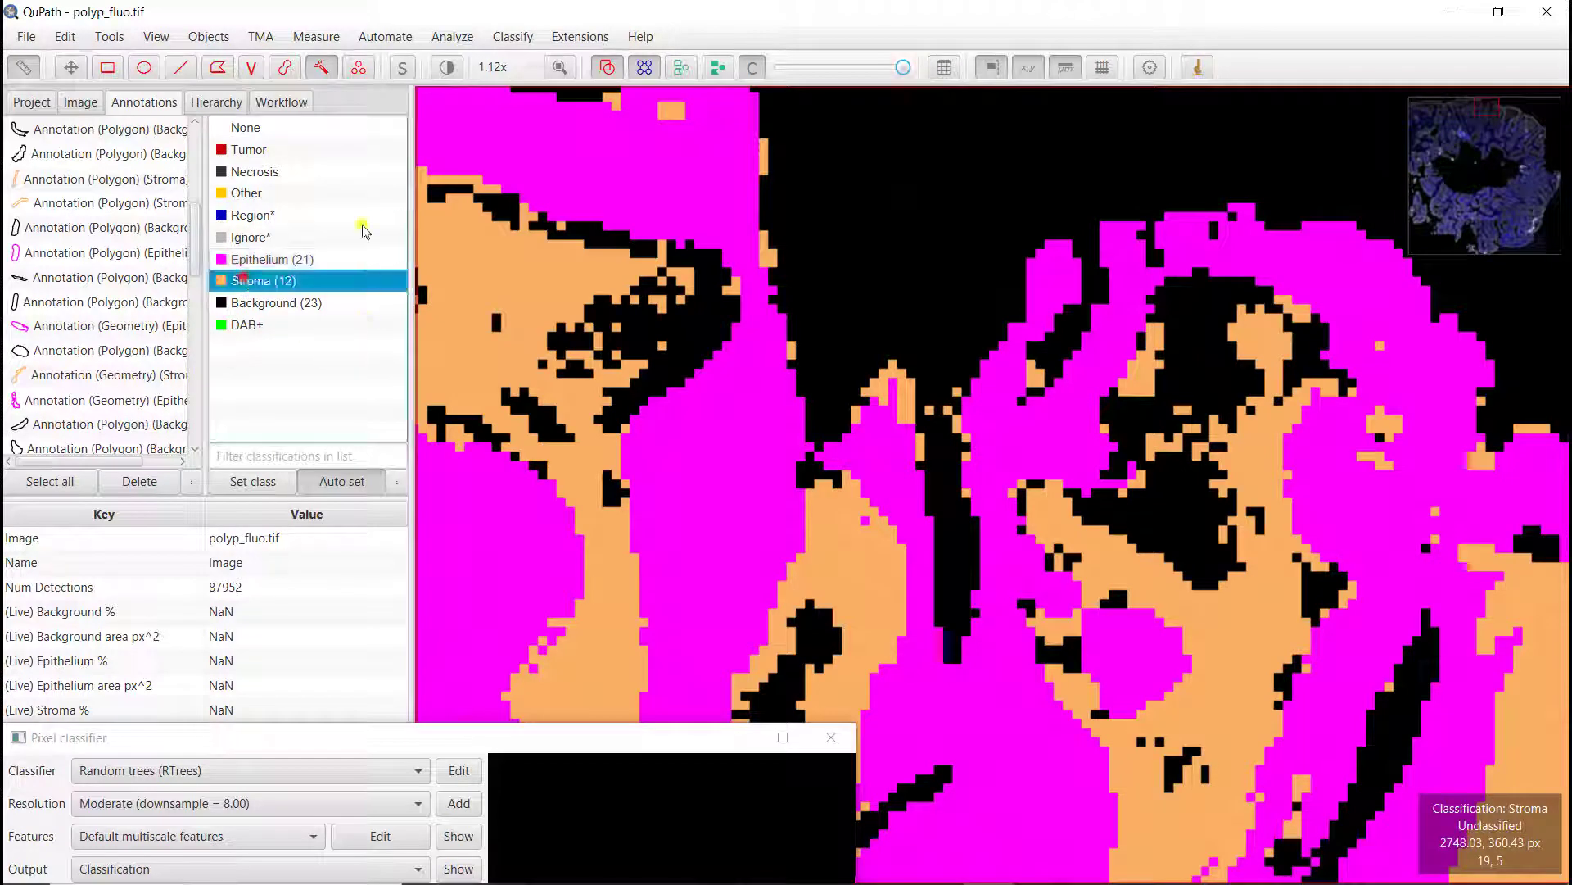
left_click_drag(1183, 318, 1173, 399)
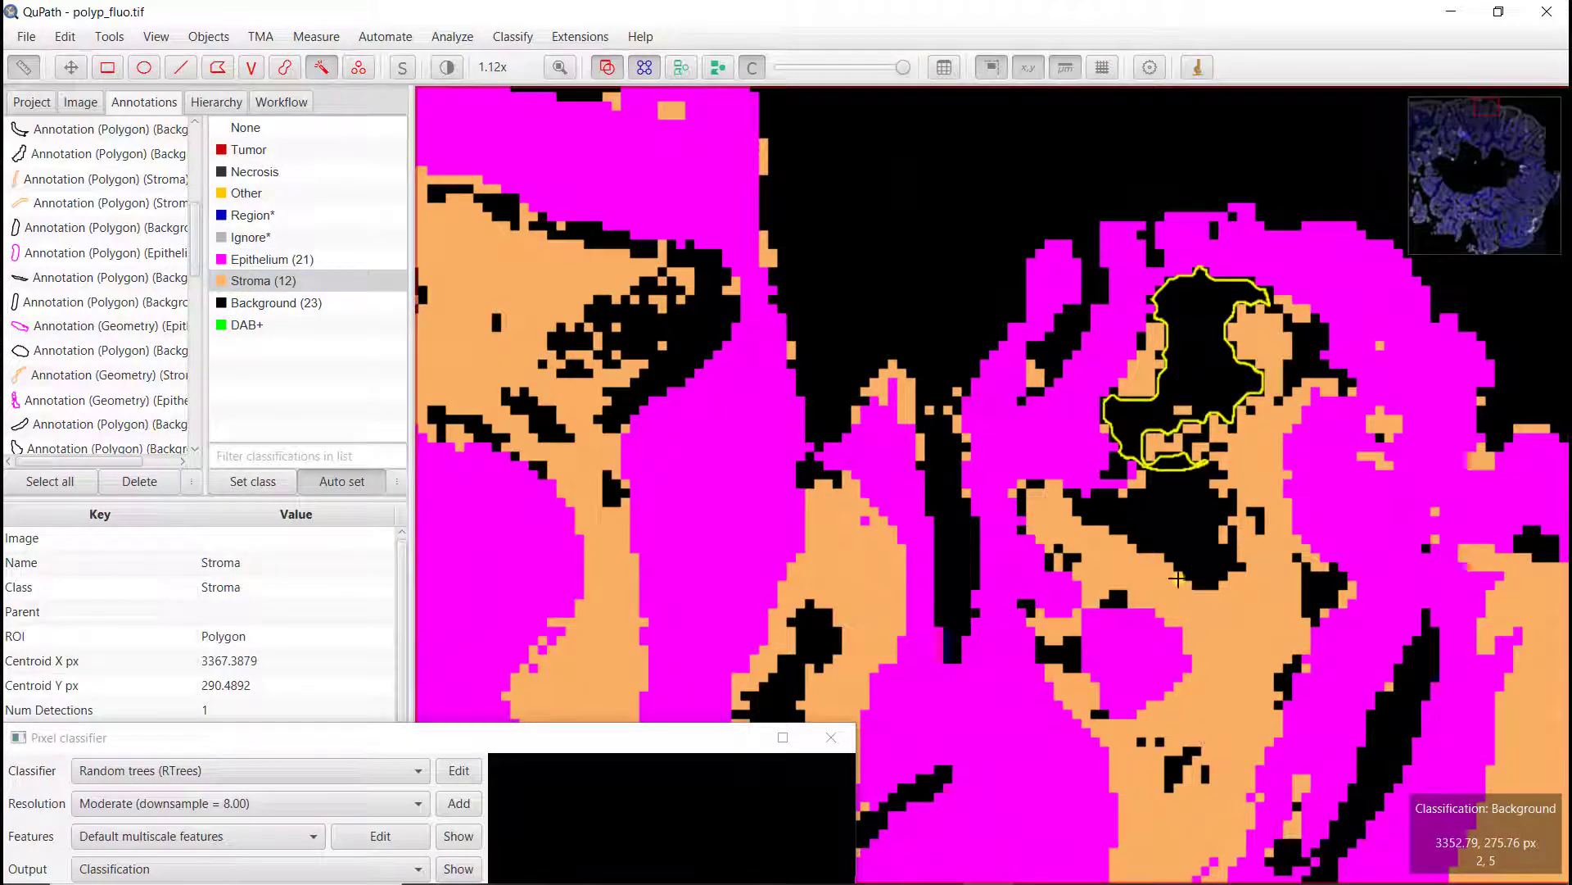
- Add a Background annotation over the area just above the tissue edge
scroll(1137, 649, "down", 5)
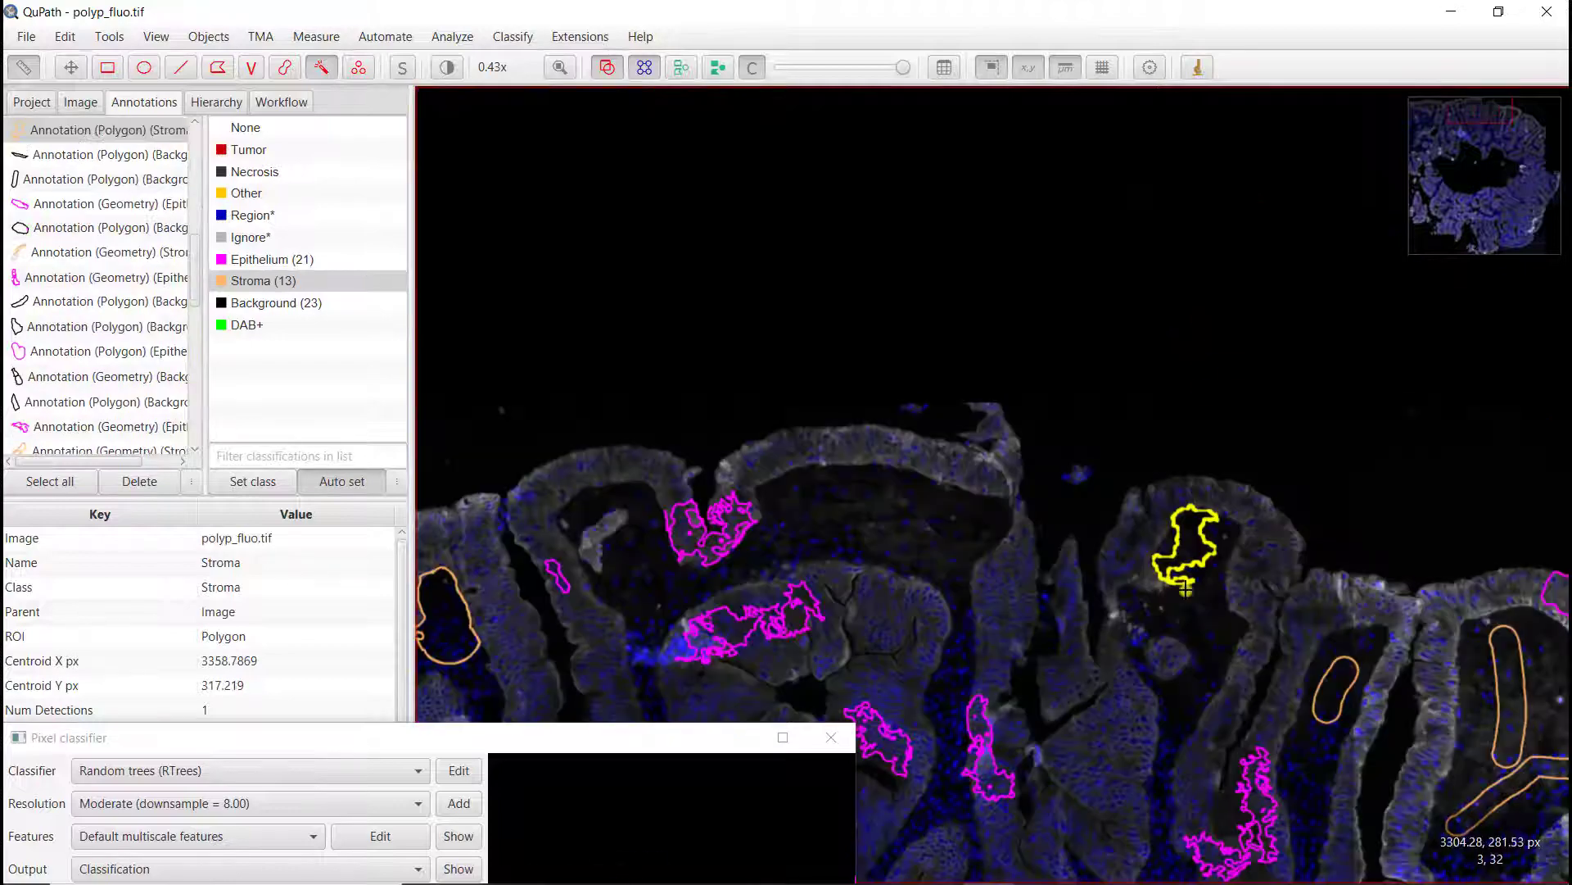
left_click_drag(1211, 737, 1131, 513)
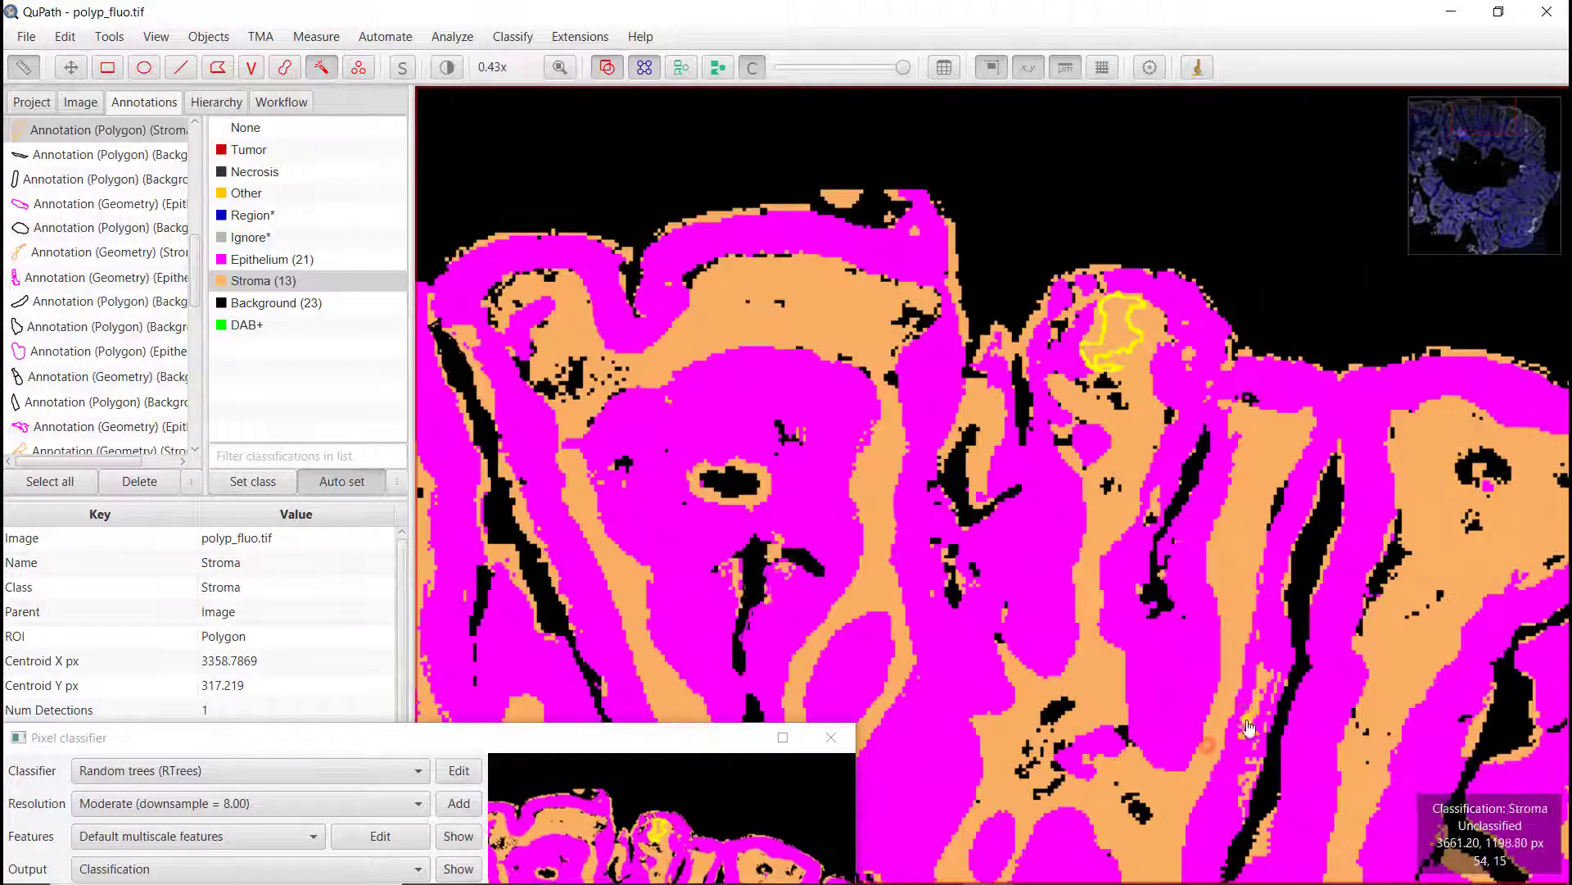
scroll(1183, 410, "up", 7)
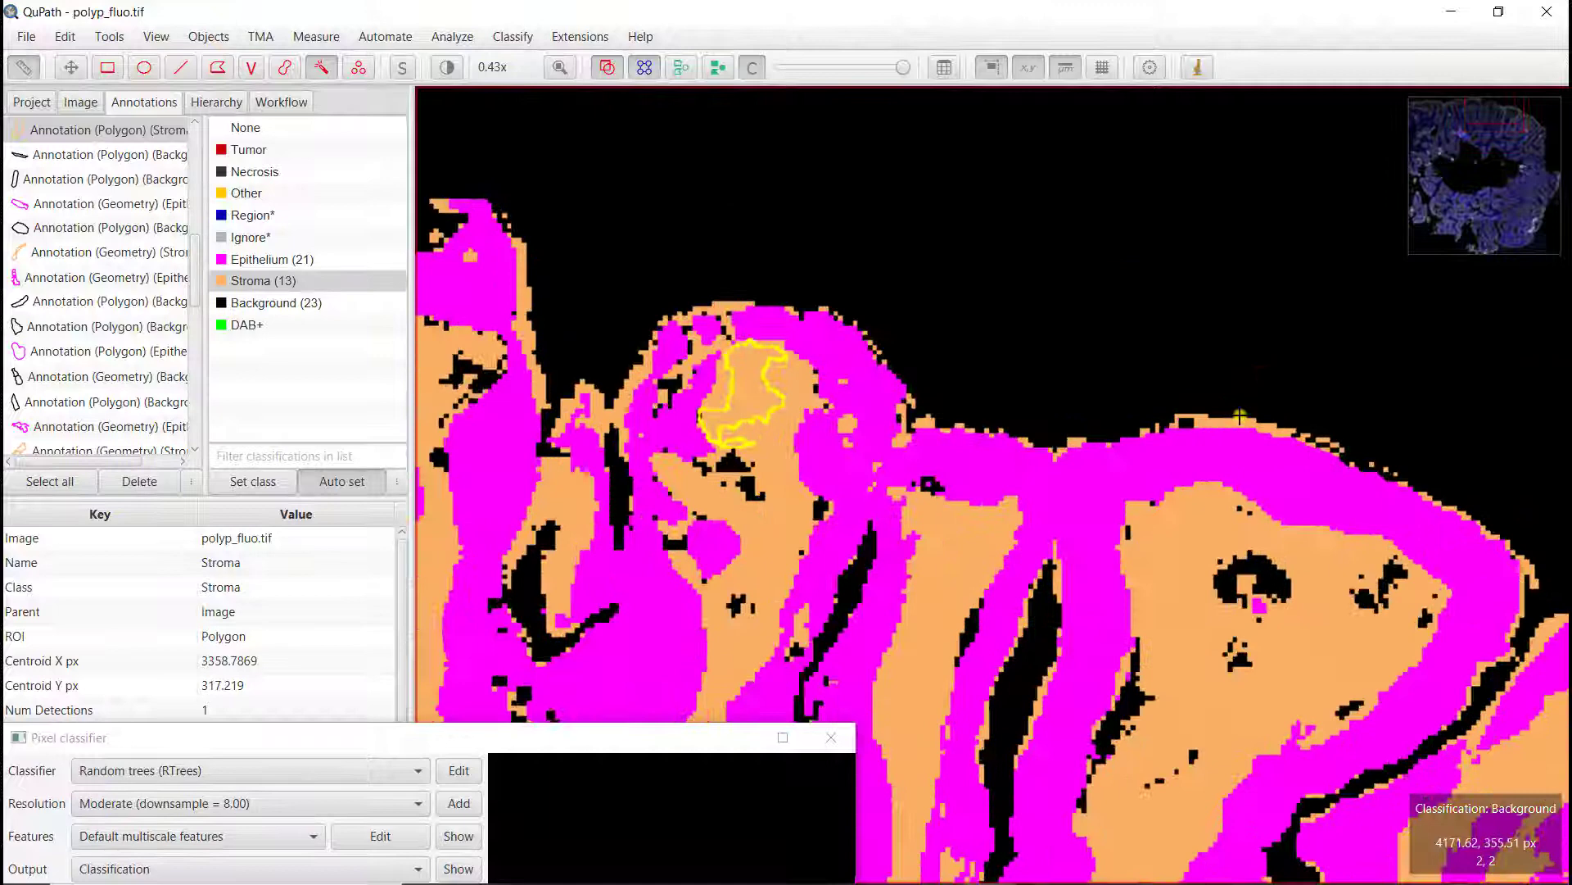
left_click(241, 306)
left_click_drag(1051, 406, 1364, 452)
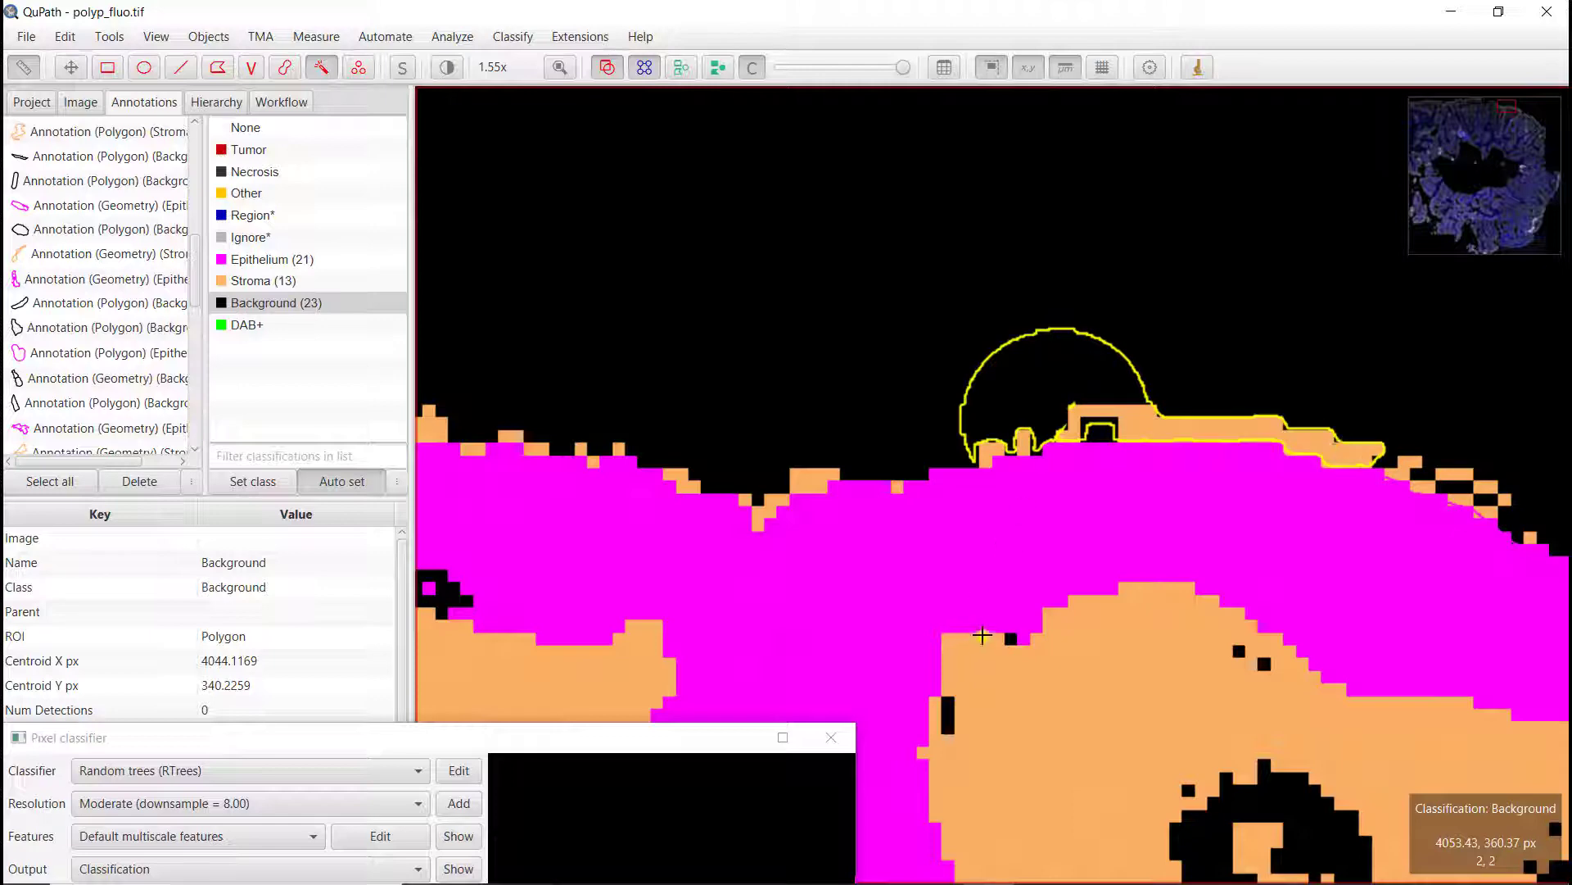
- Survey the classified tissue around the central lumen and raise the Pixel classifier panel fully into view
scroll(1061, 608, "down", 5)
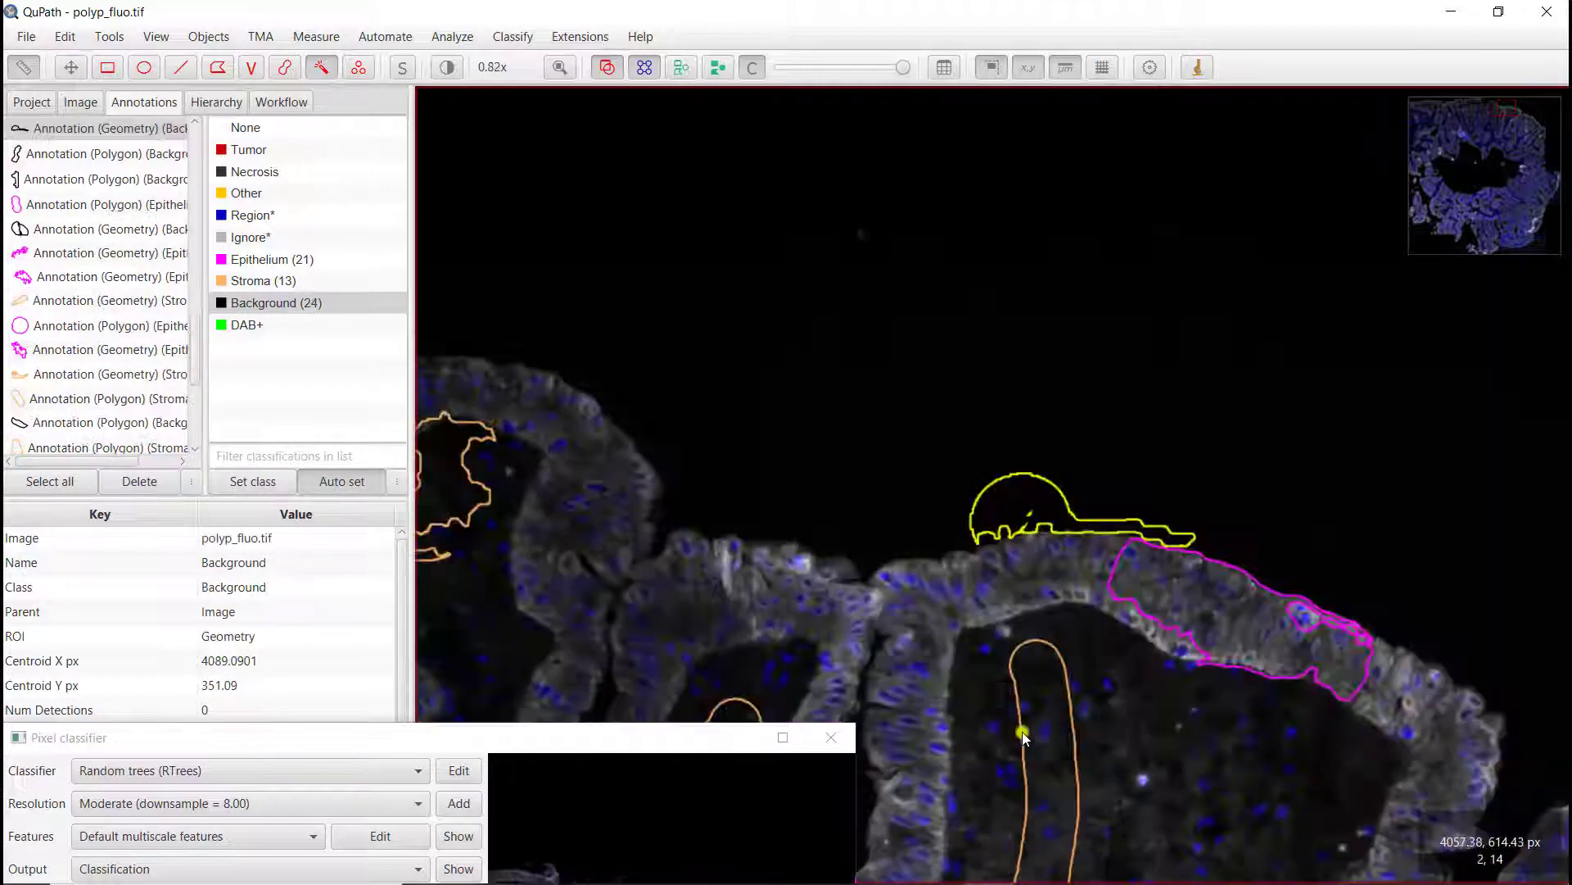
left_click_drag(1105, 602, 1167, 391)
left_click_drag(991, 682, 1163, 573)
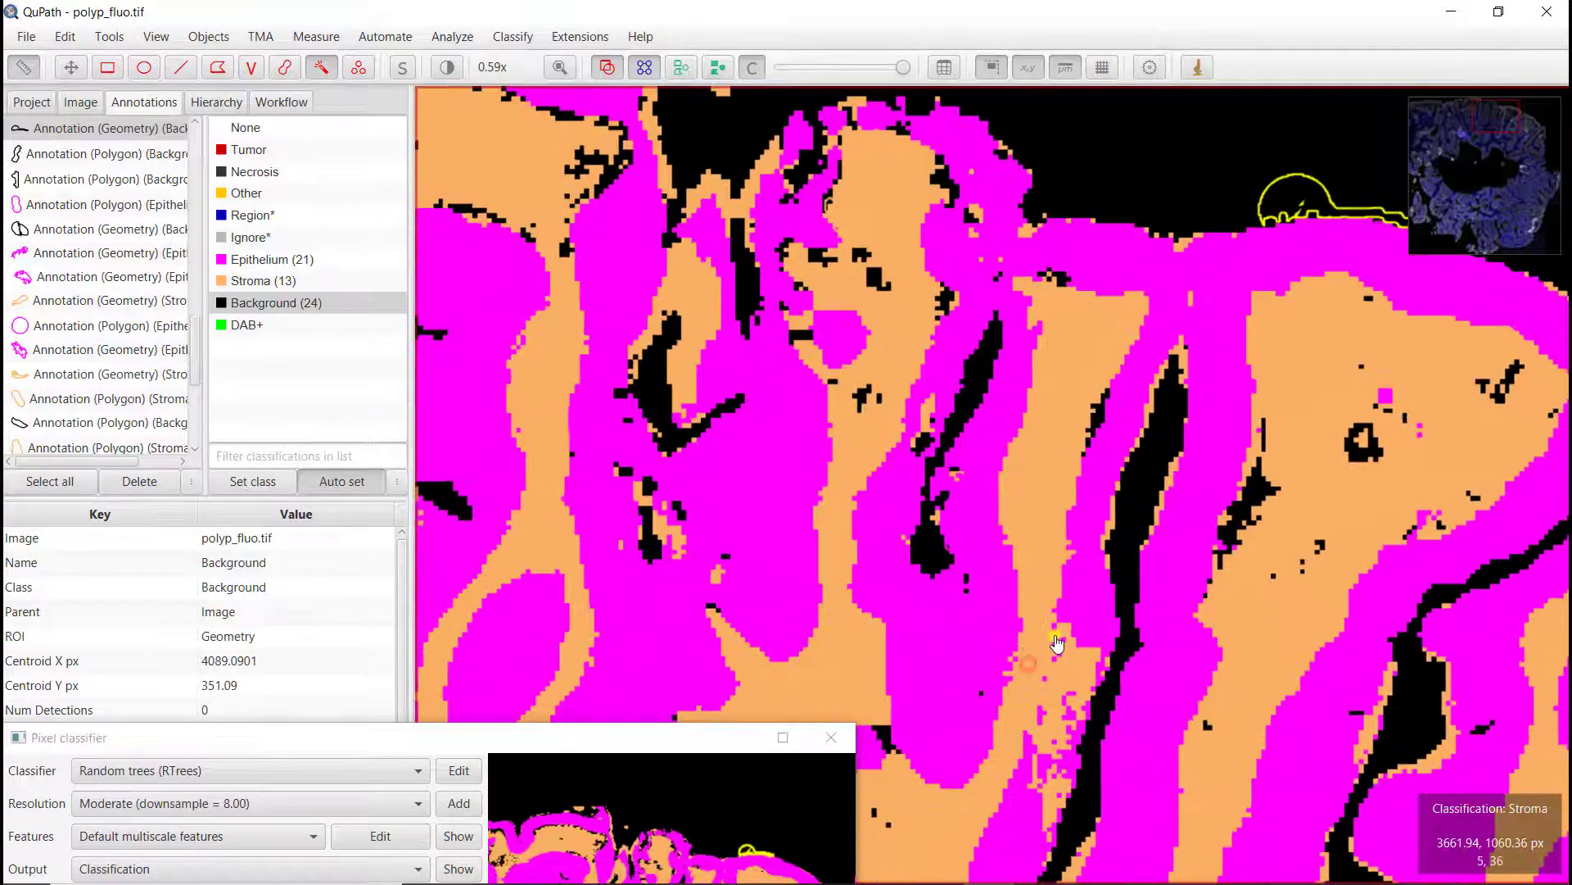
scroll(1147, 593, "down", 3)
scroll(1130, 616, "down", 2)
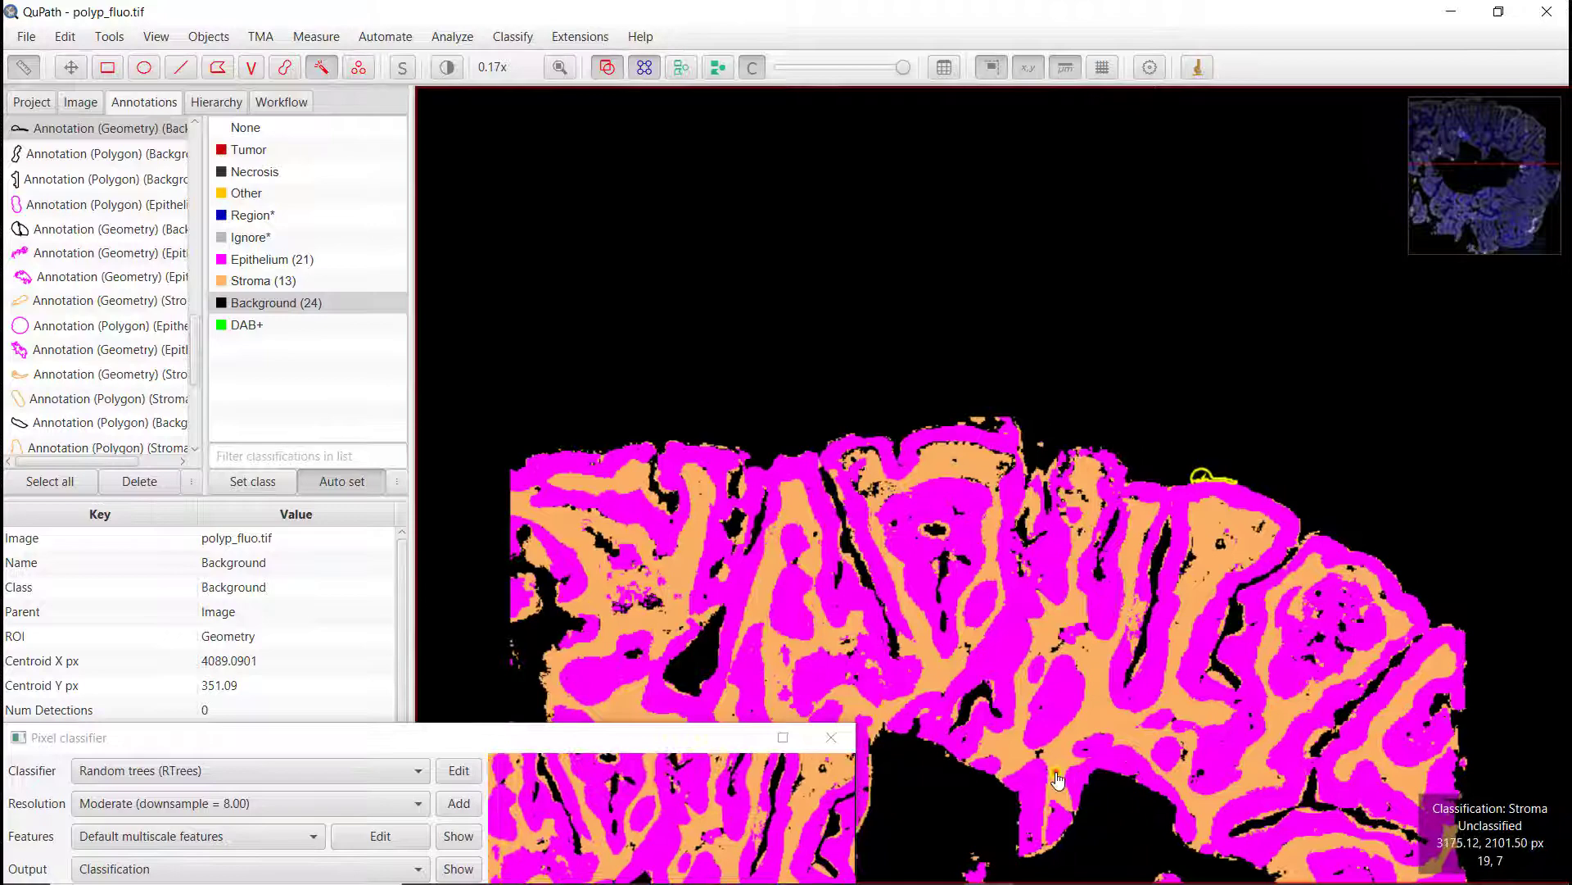
left_click_drag(1039, 813, 1182, 538)
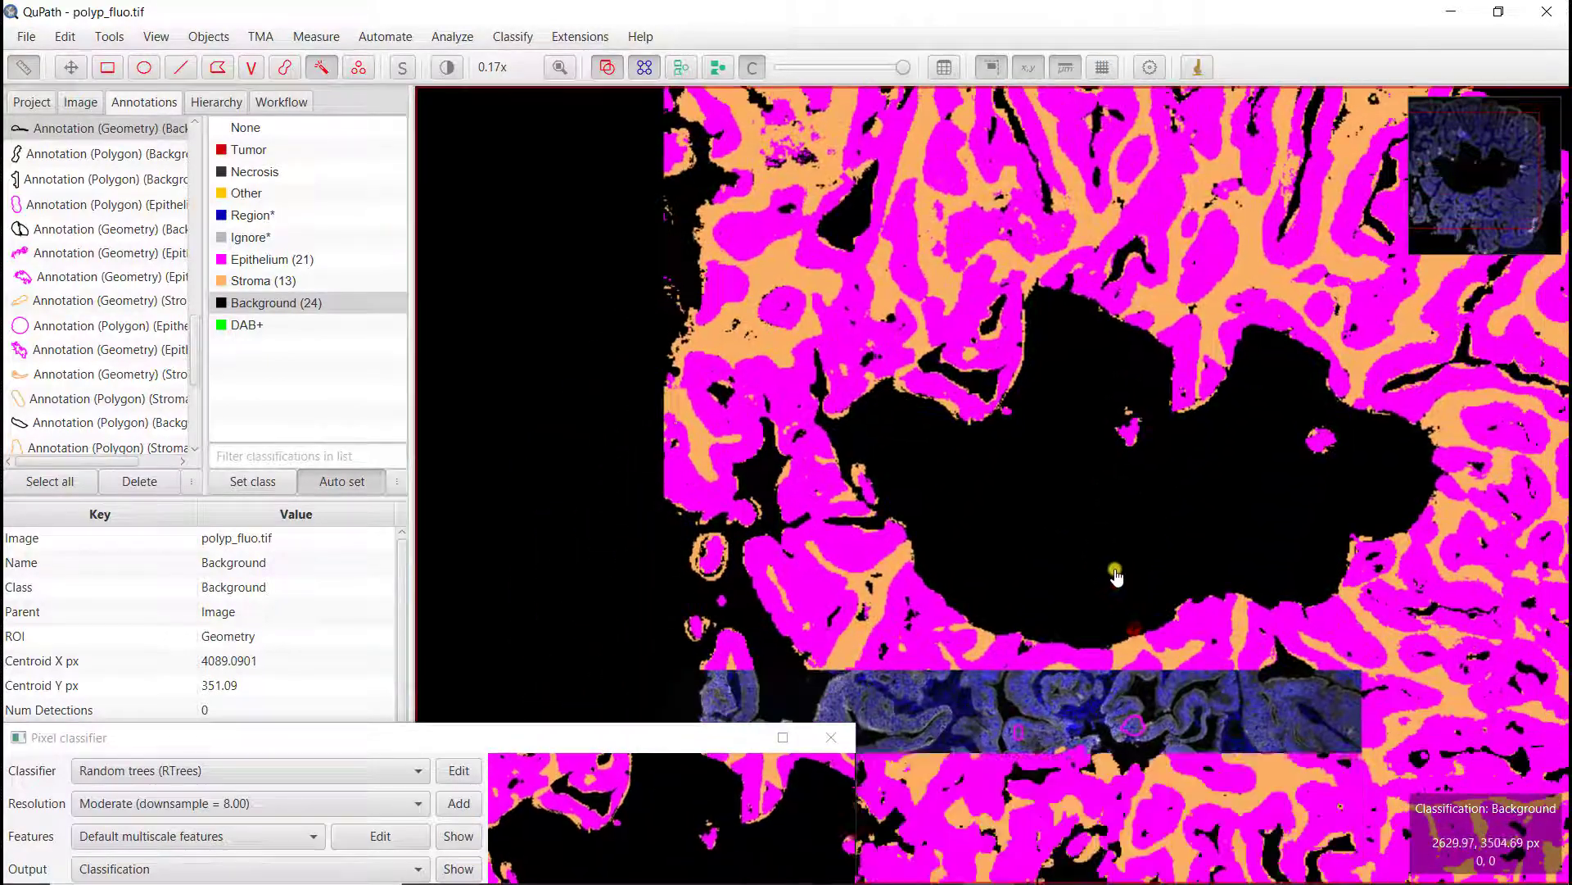
scroll(1126, 594, "down", 2)
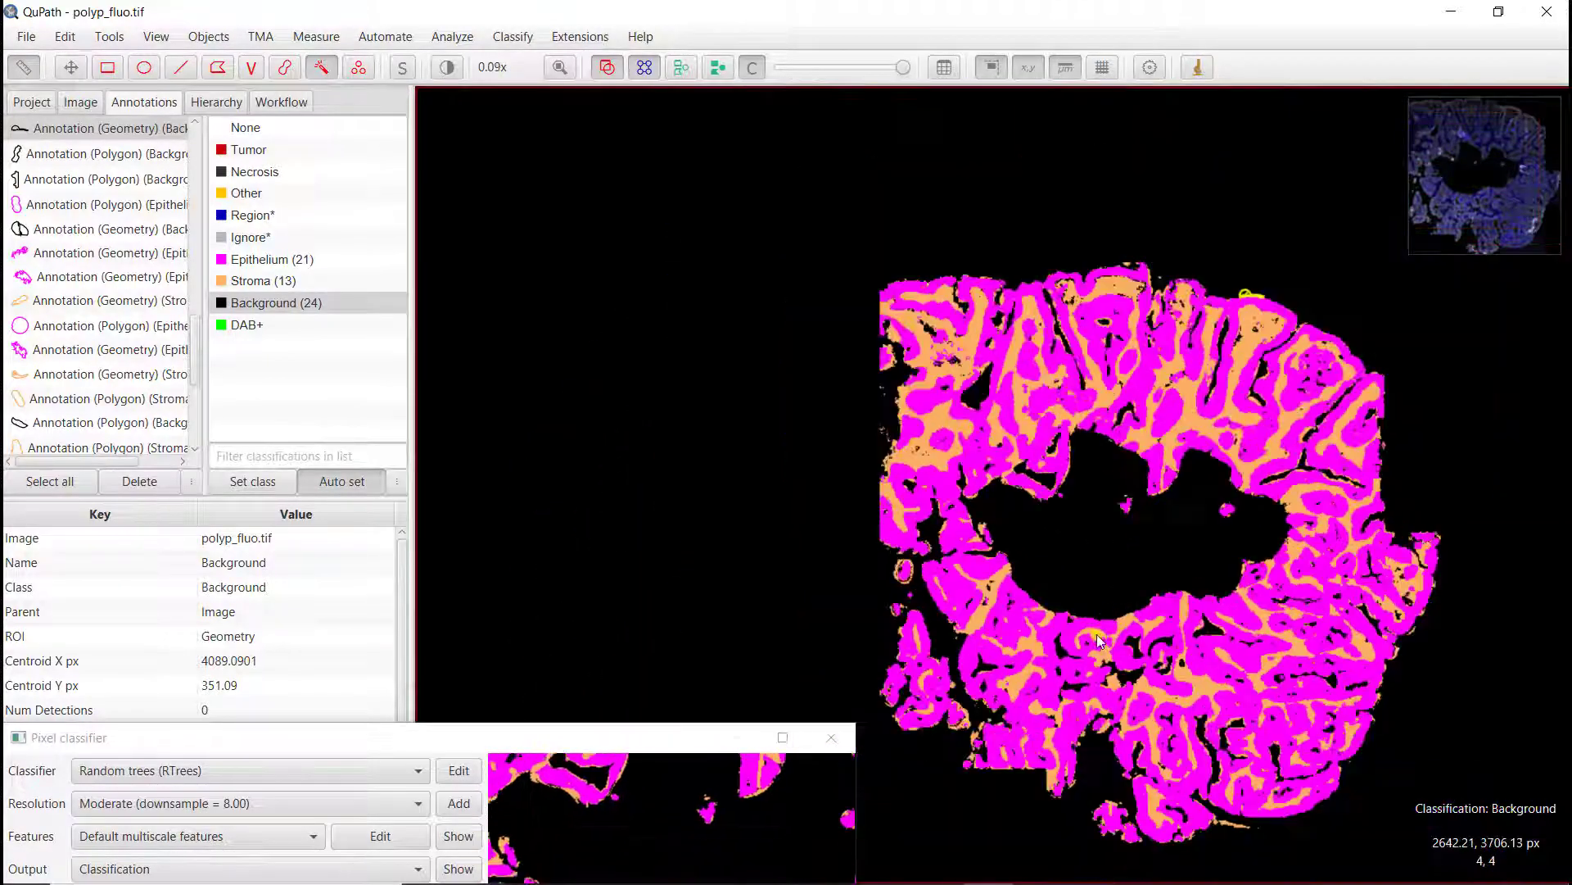
left_click_drag(593, 740, 573, 271)
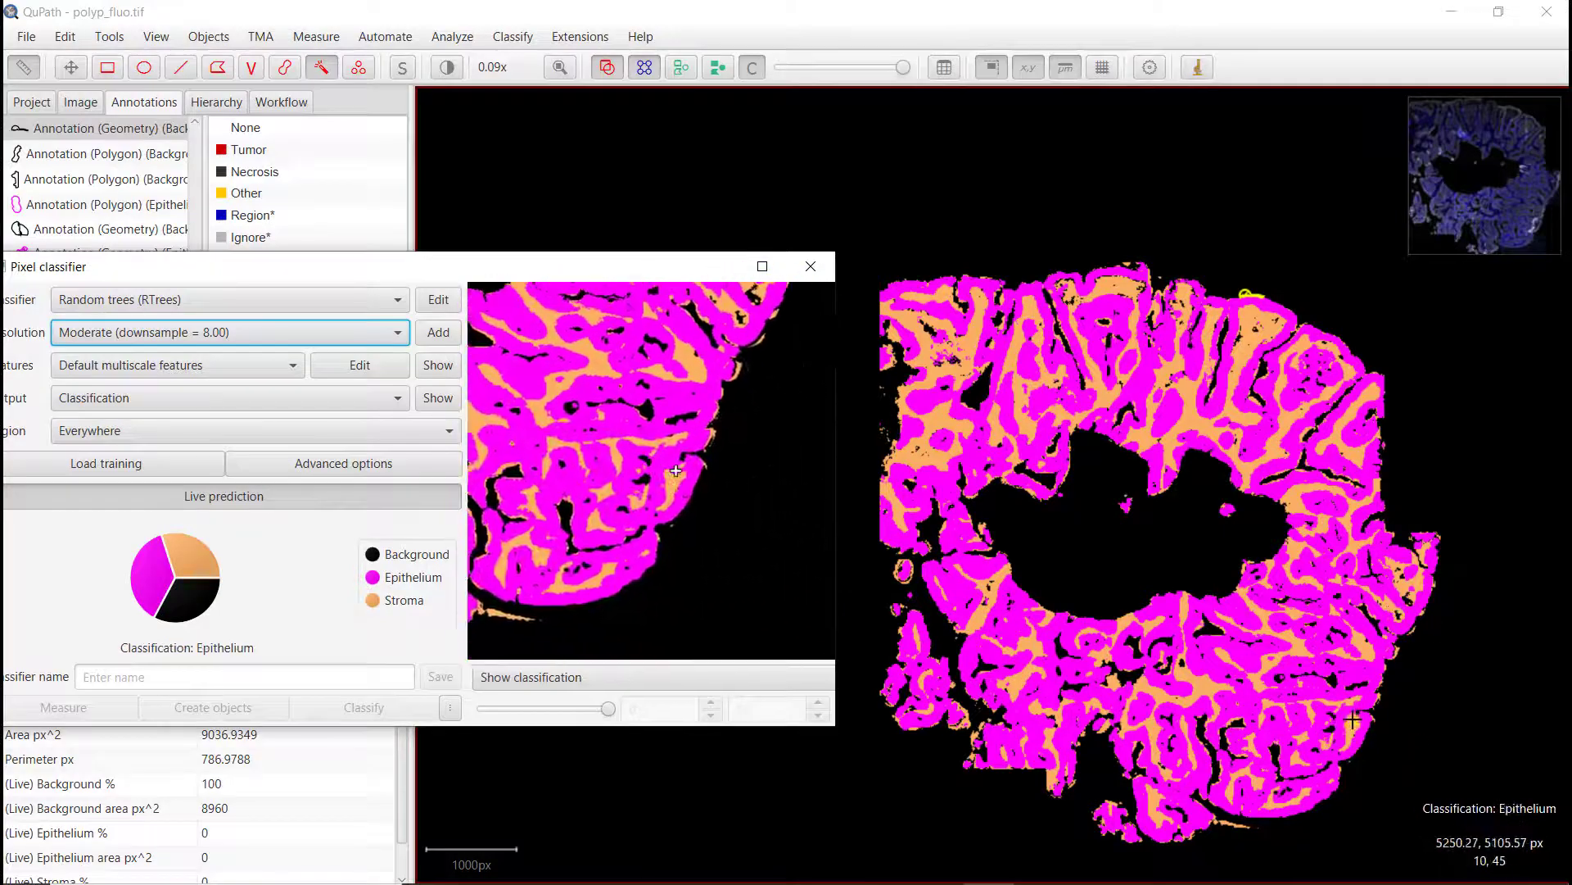
- Brush-paint a Background annotation over the thin strip along the lower edge, raising Background to 25
scroll(1241, 847, "up", 5)
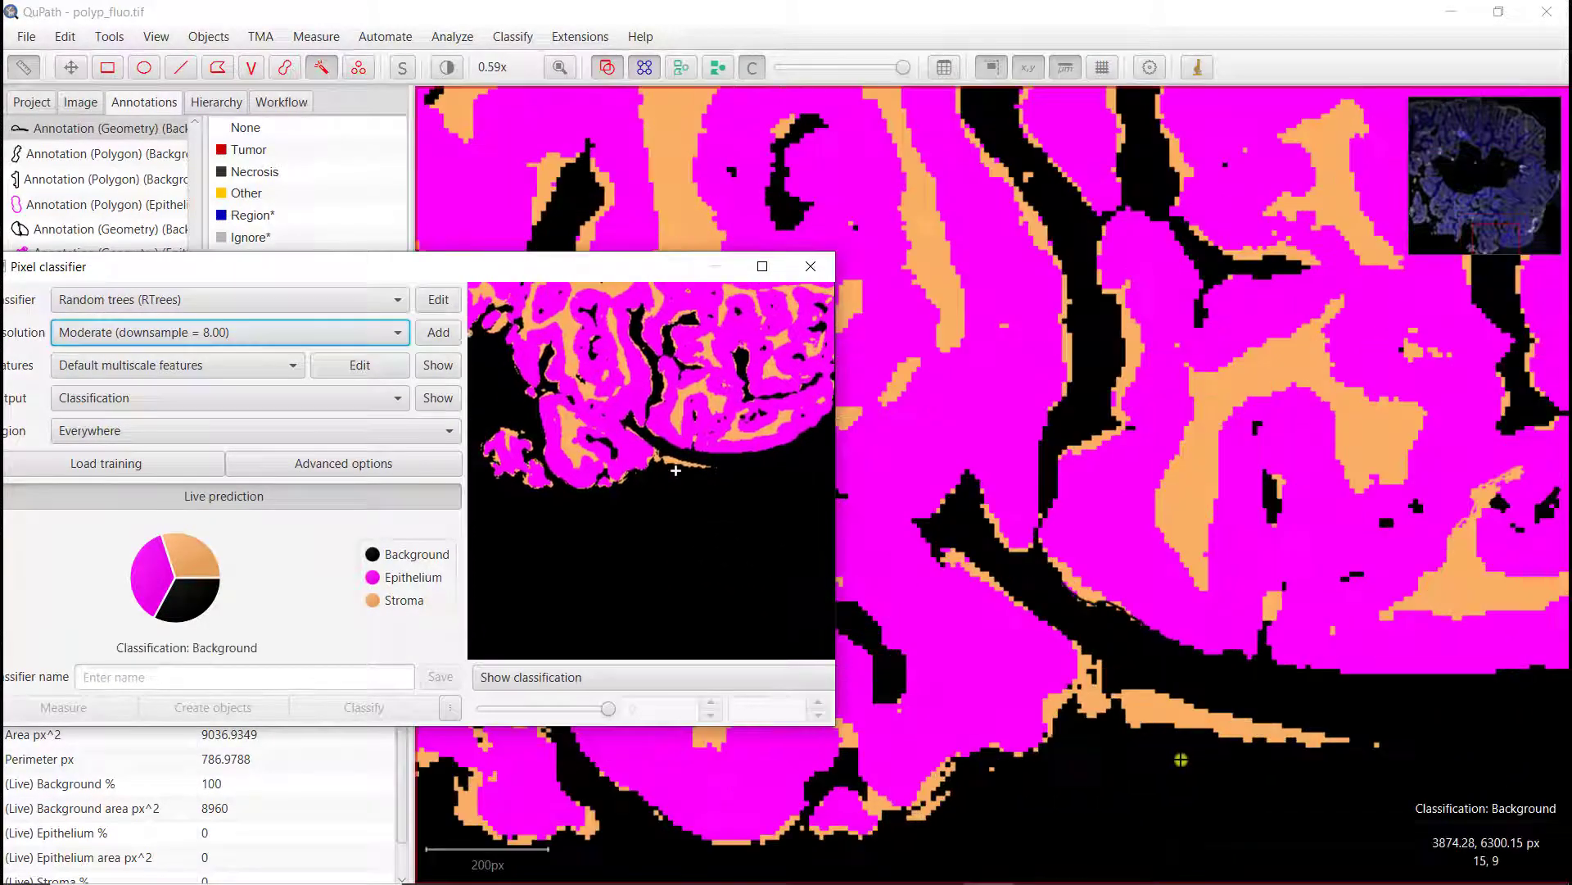
mouse_move(459, 279)
left_mouse_down()
mouse_move(481, 483)
mouse_move(485, 434)
left_mouse_up()
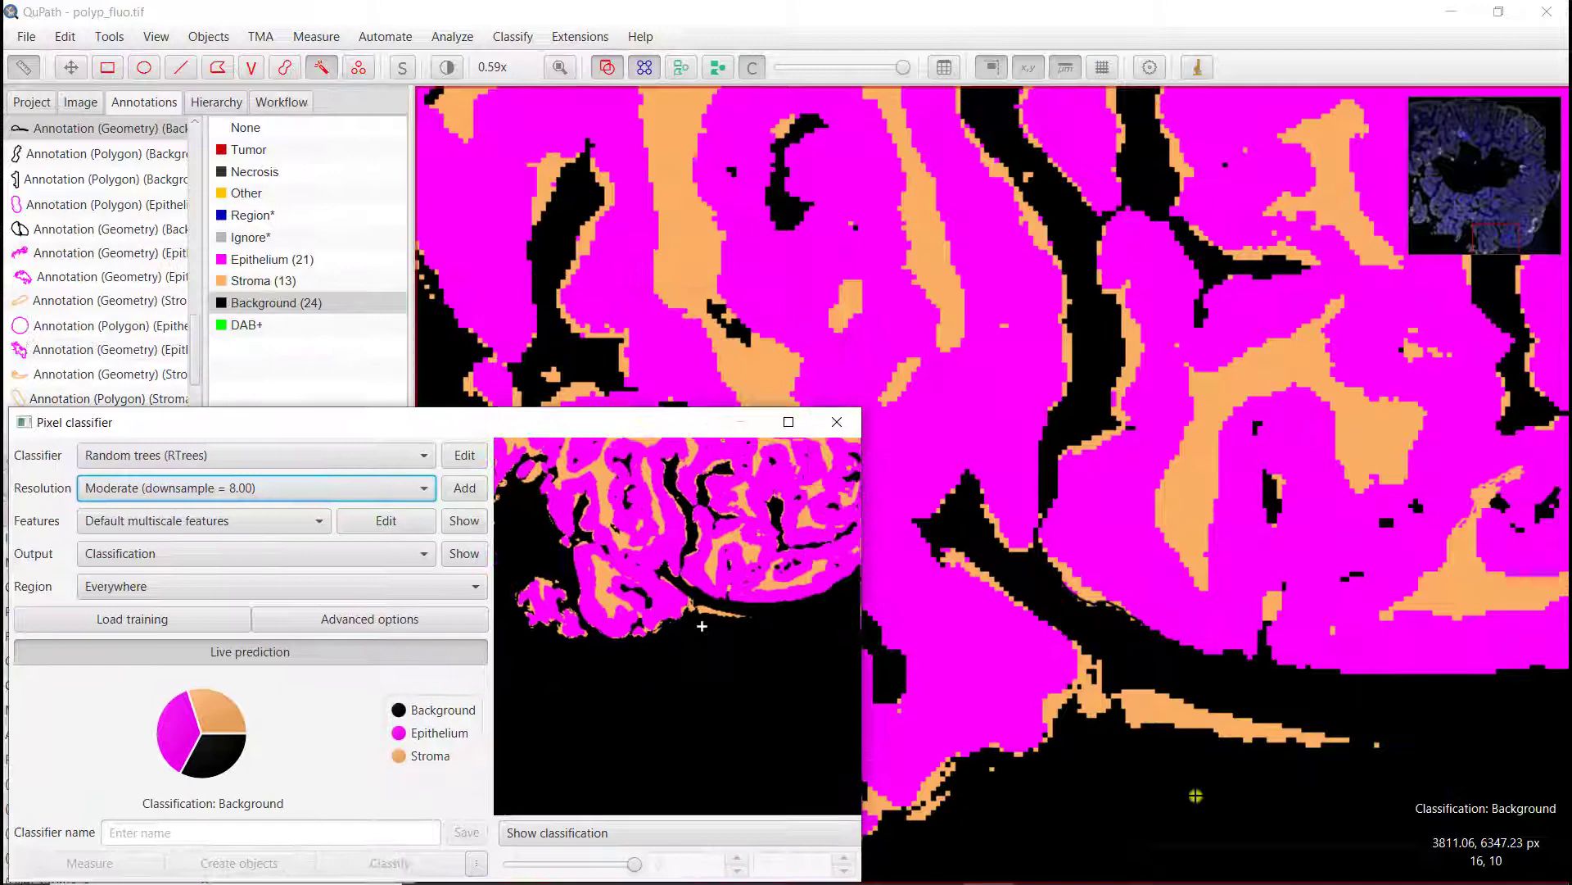
scroll(545, 141, "up", 1)
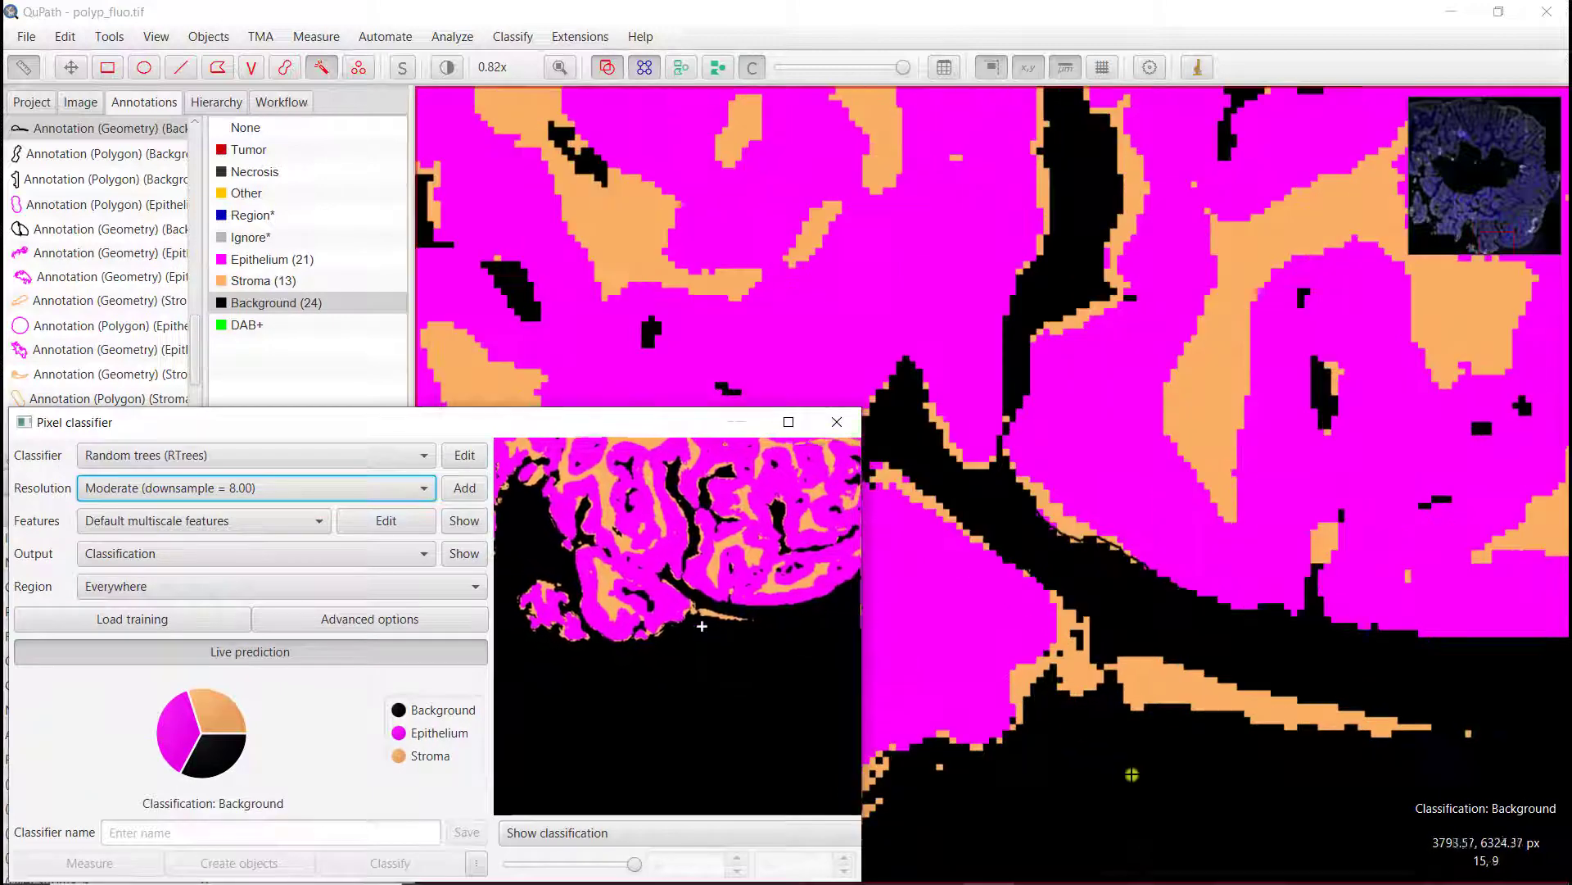
left_click(285, 67)
left_click_drag(1106, 670, 1278, 710)
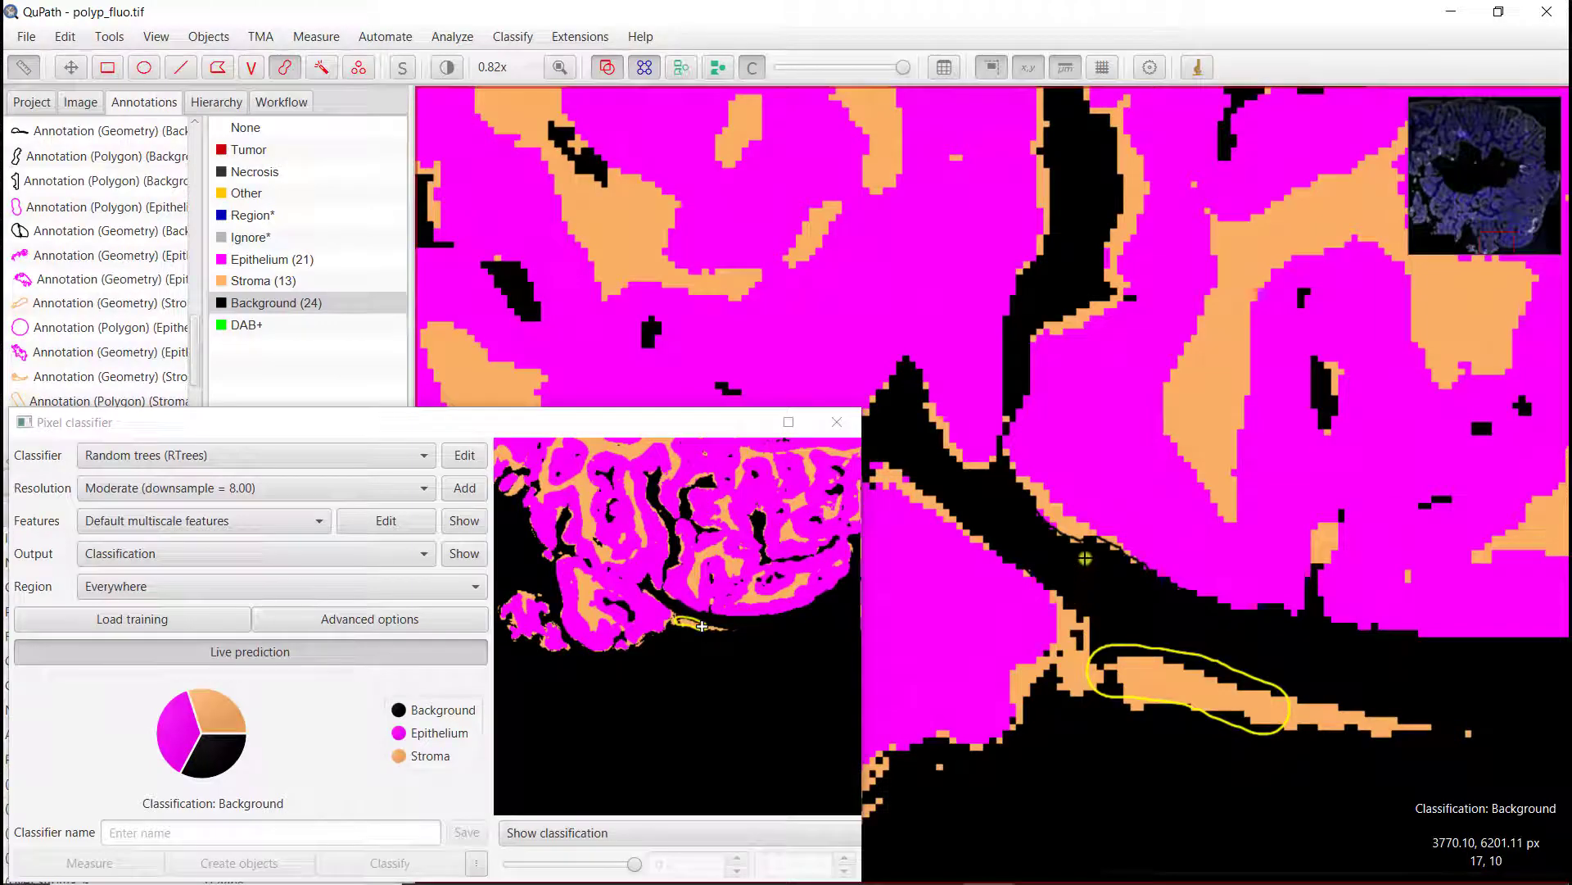
scroll(1014, 252, "down", 5)
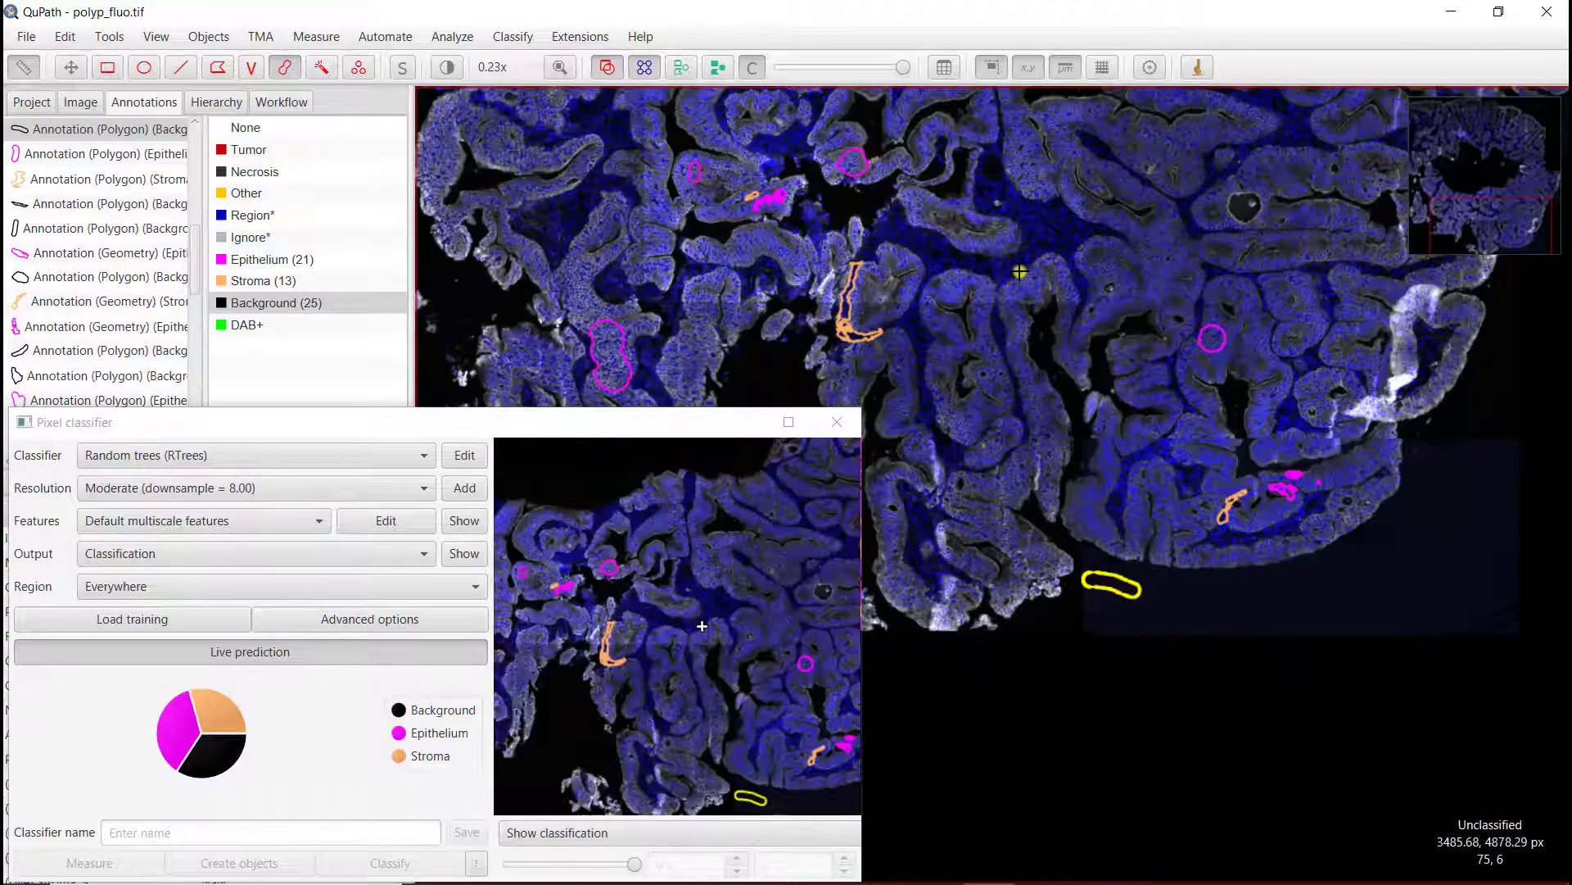
scroll(944, 201, "down", 3)
mouse_move(1018, 104)
left_mouse_down()
mouse_move(1112, 408)
mouse_move(1112, 496)
mouse_move(1192, 531)
left_mouse_up()
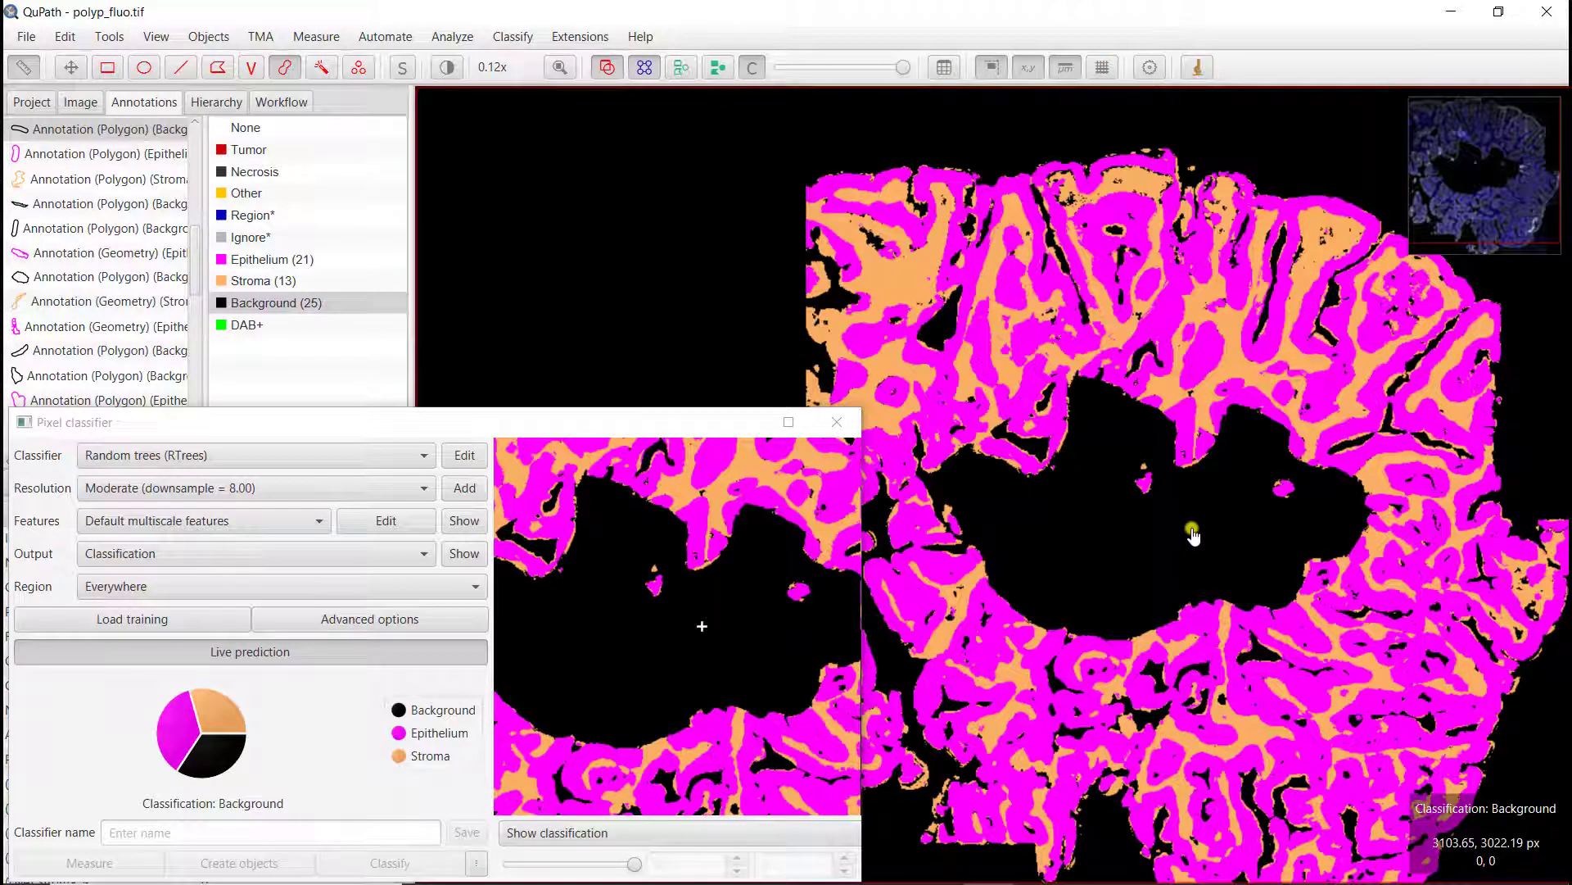
left_click_drag(1194, 534, 1174, 436)
mouse_move(538, 412)
left_mouse_down()
mouse_move(553, 397)
mouse_move(553, 462)
left_mouse_up()
- Name the classifier 'epithelium_stroma_fluo', save it to the project, and close the window
left_click(396, 674)
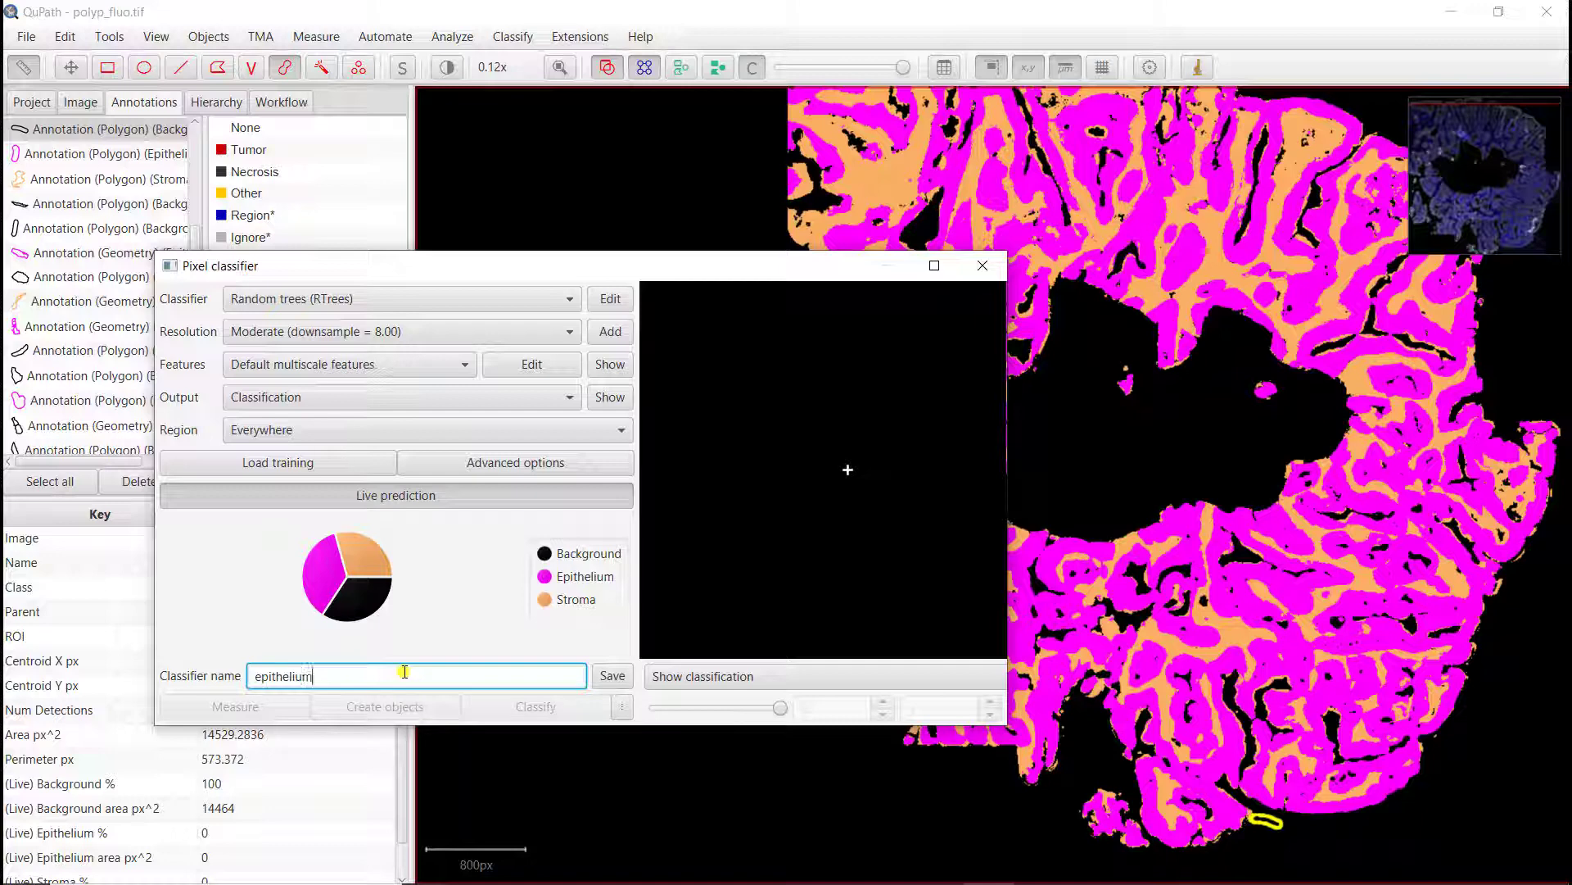
type("epithelium_stroma_fluo")
left_click(608, 677)
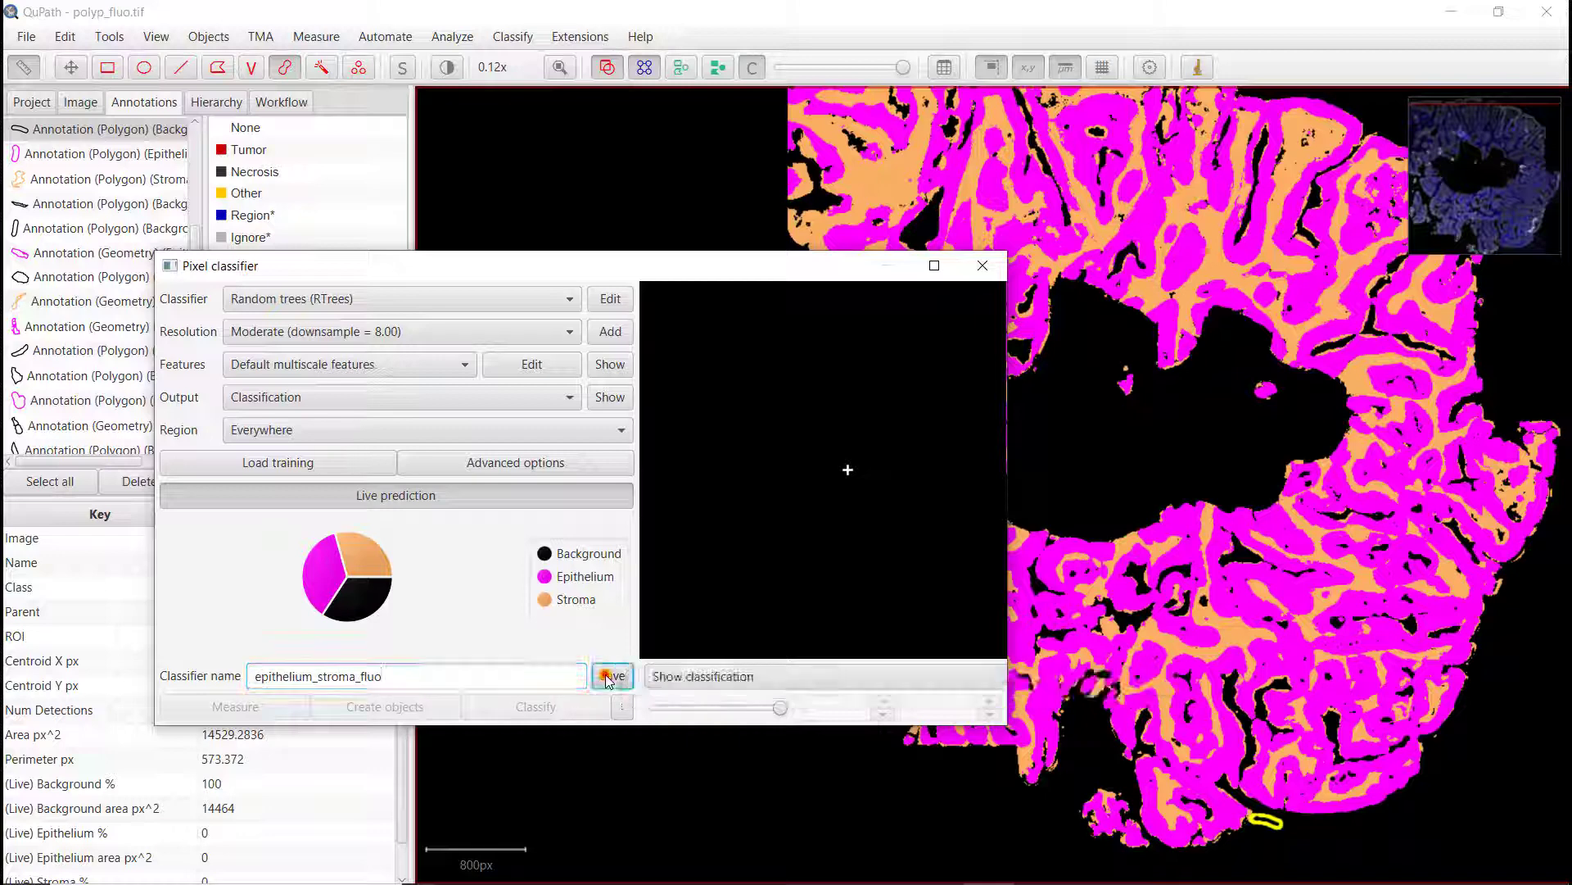
left_click(984, 267)
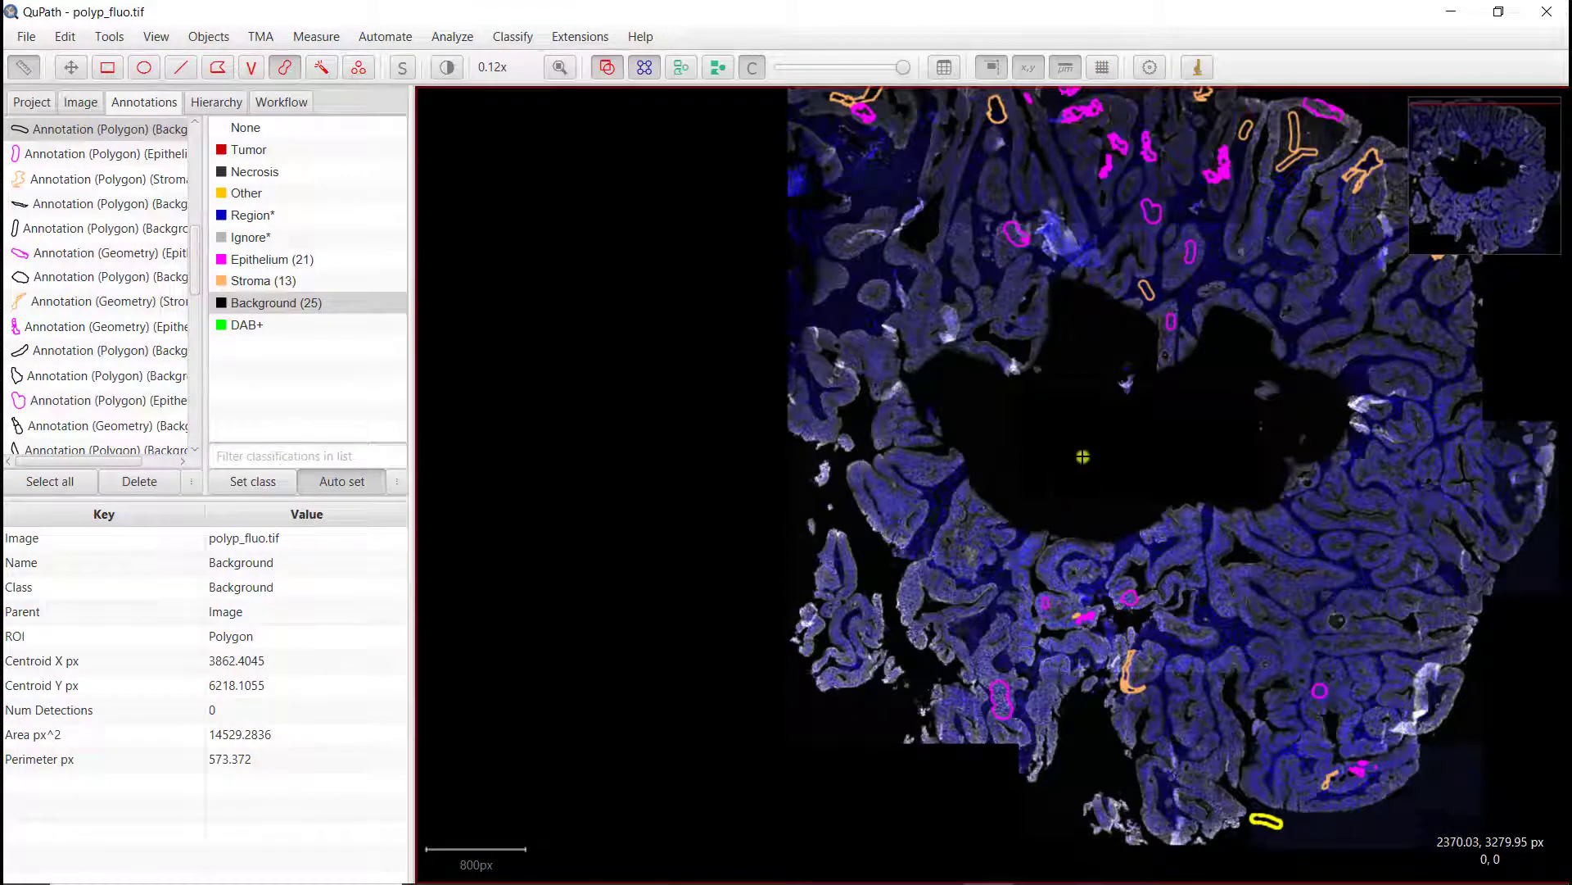
- Select all 60 training annotations and delete them, confirming in the Delete objects dialog
left_click_drag(1082, 457, 1085, 519)
scroll(1085, 519, "down", 2)
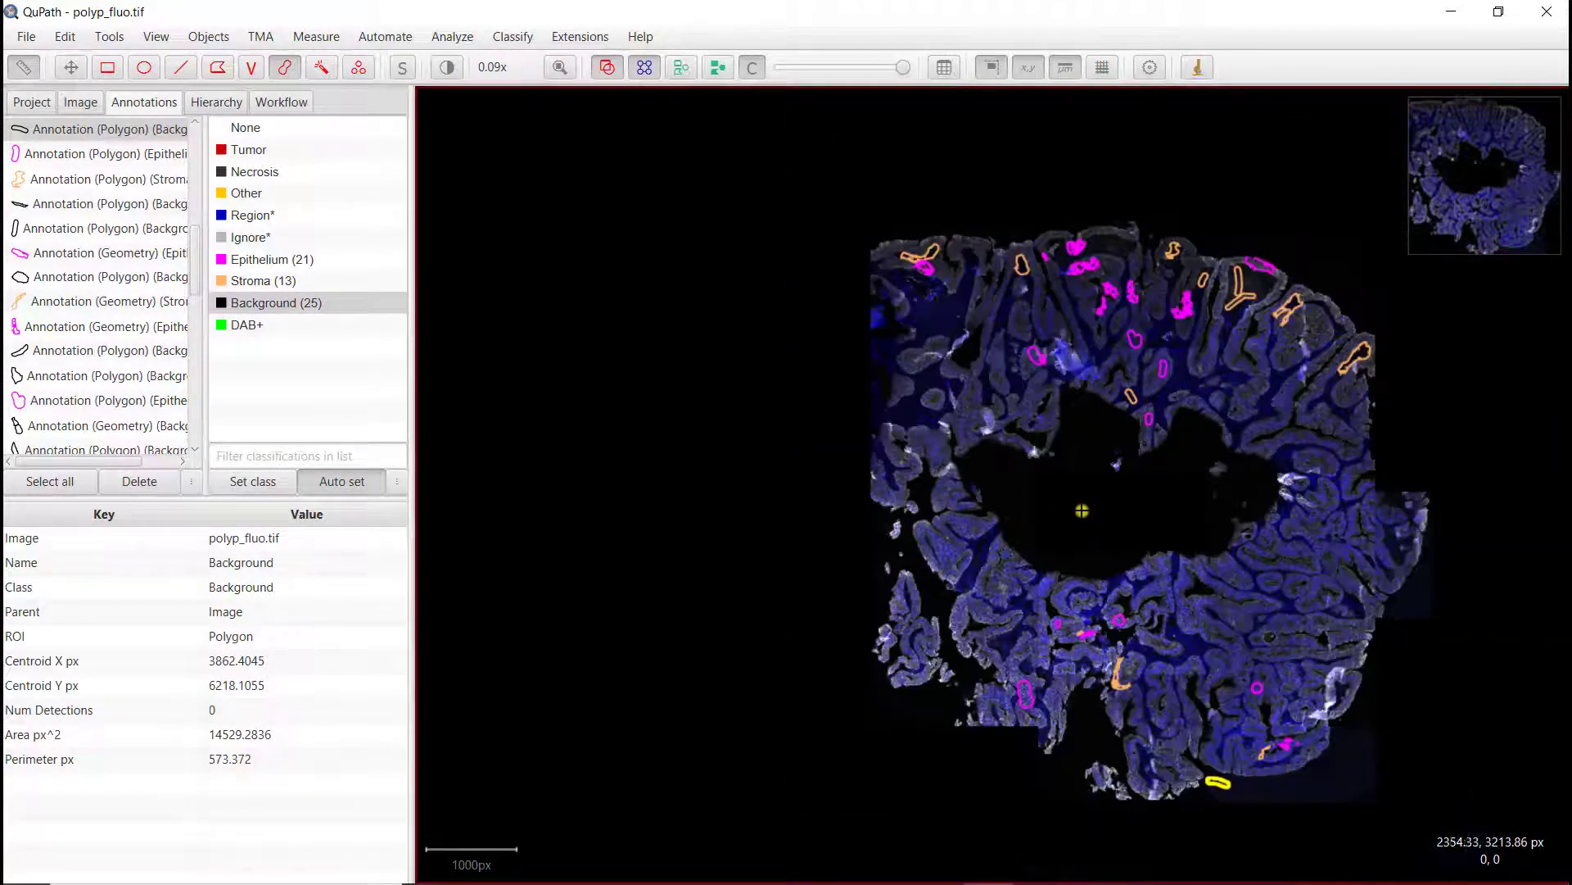
left_click_drag(1075, 530, 1064, 512)
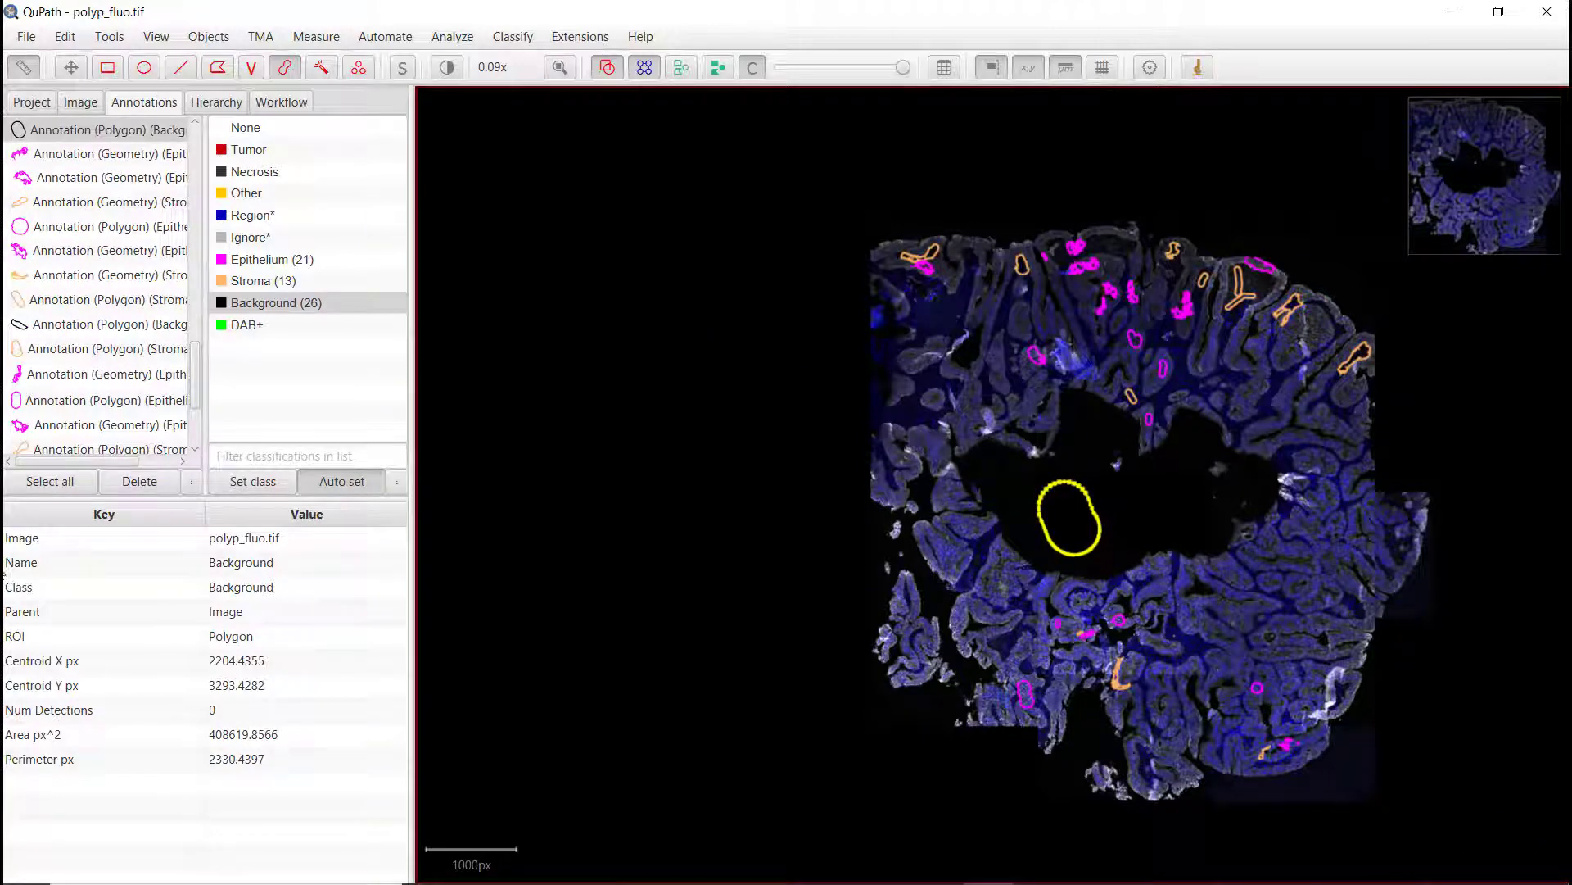
left_click(52, 483)
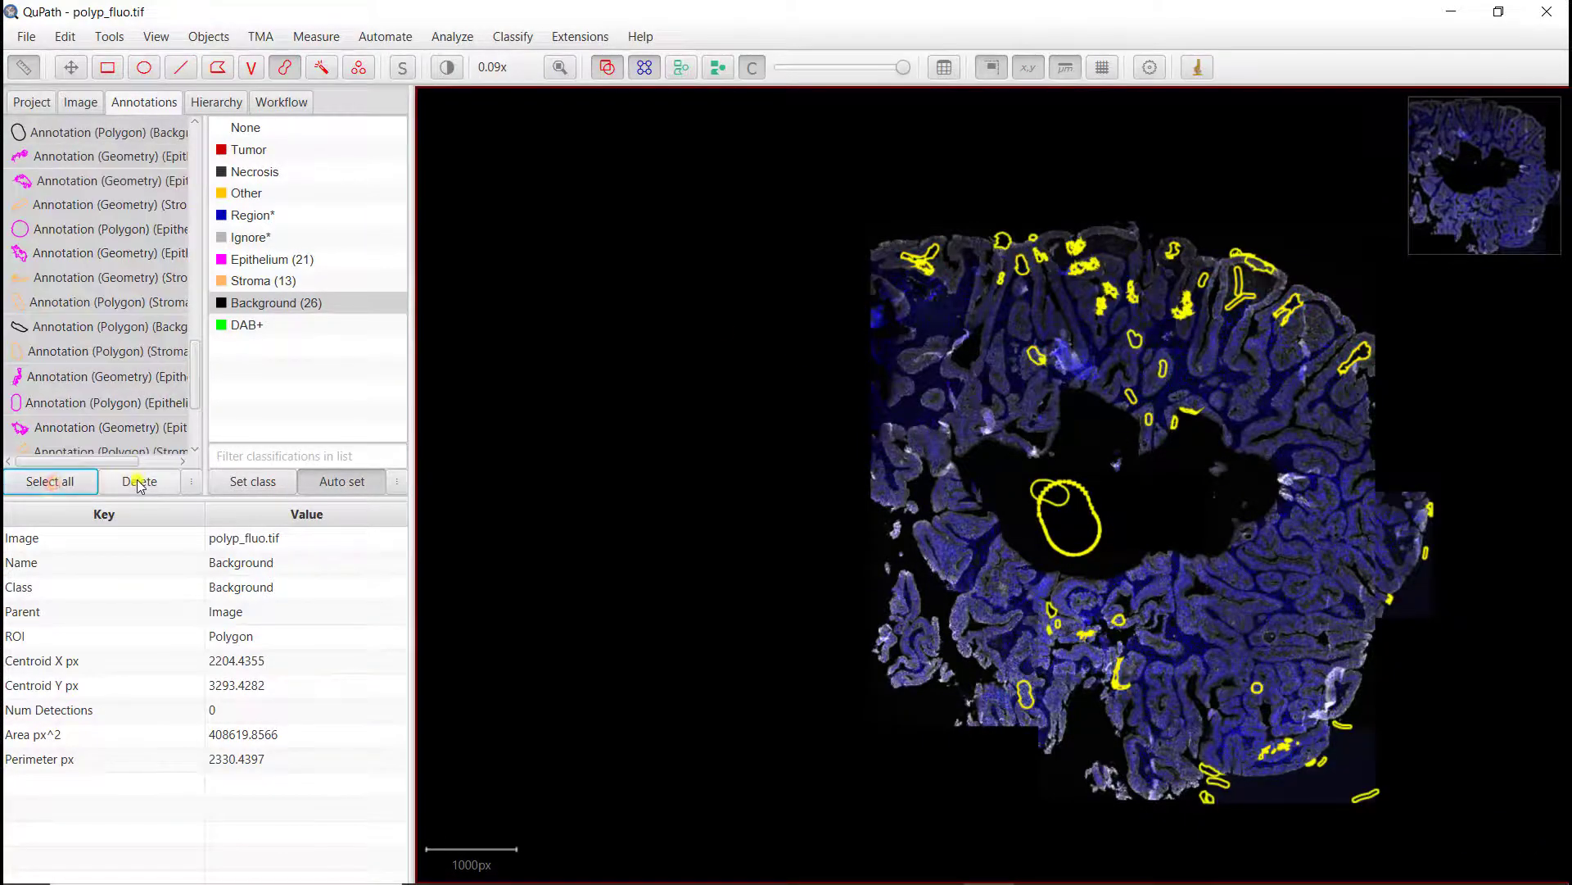
left_click(139, 483)
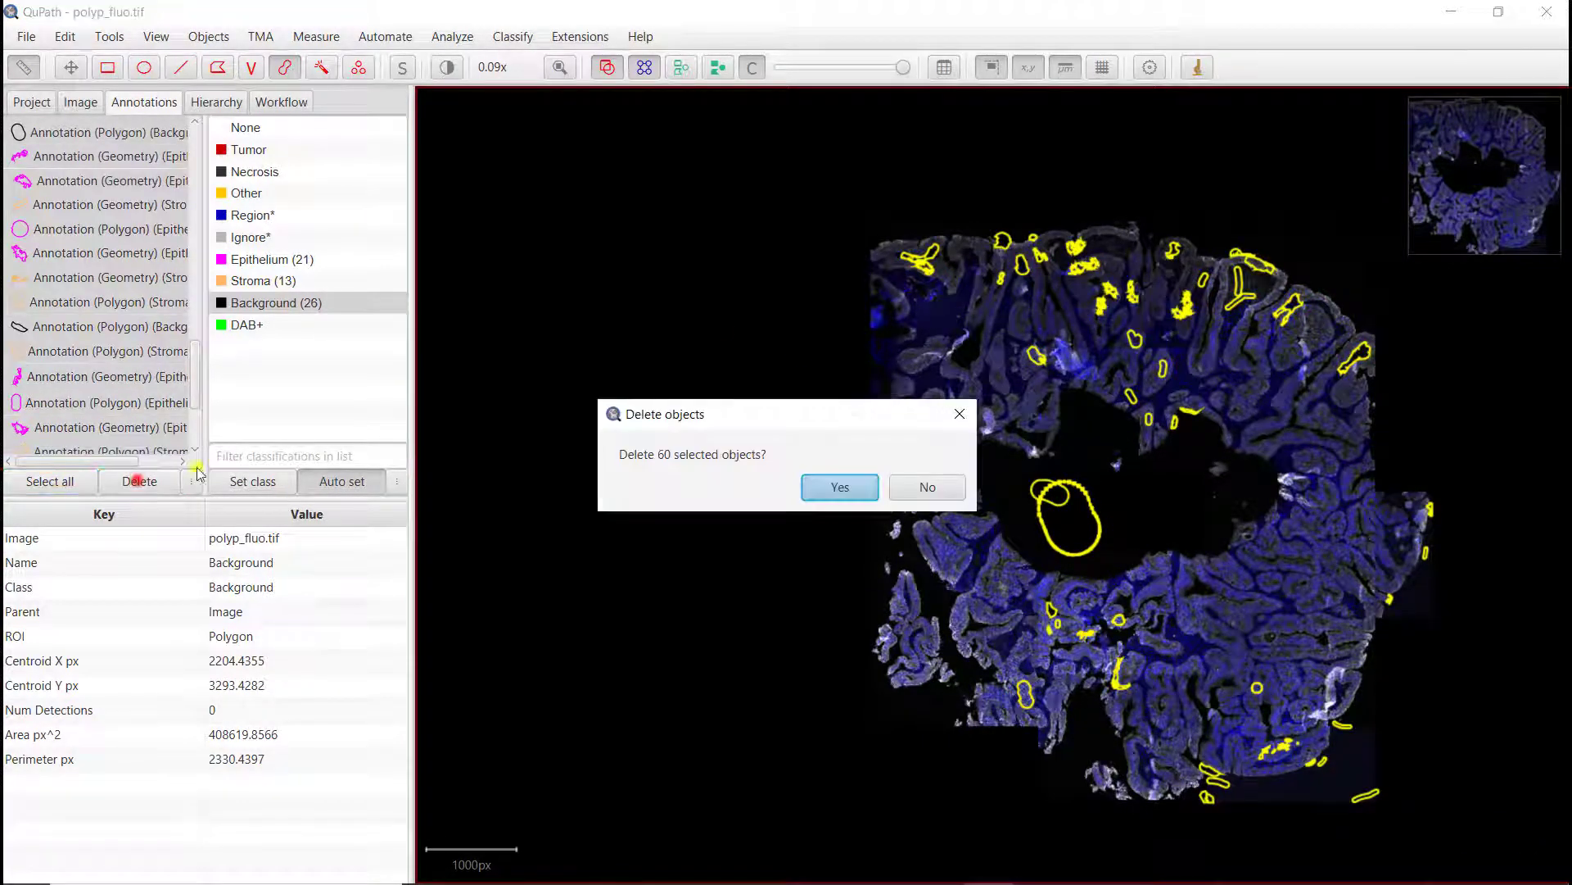
left_click(840, 488)
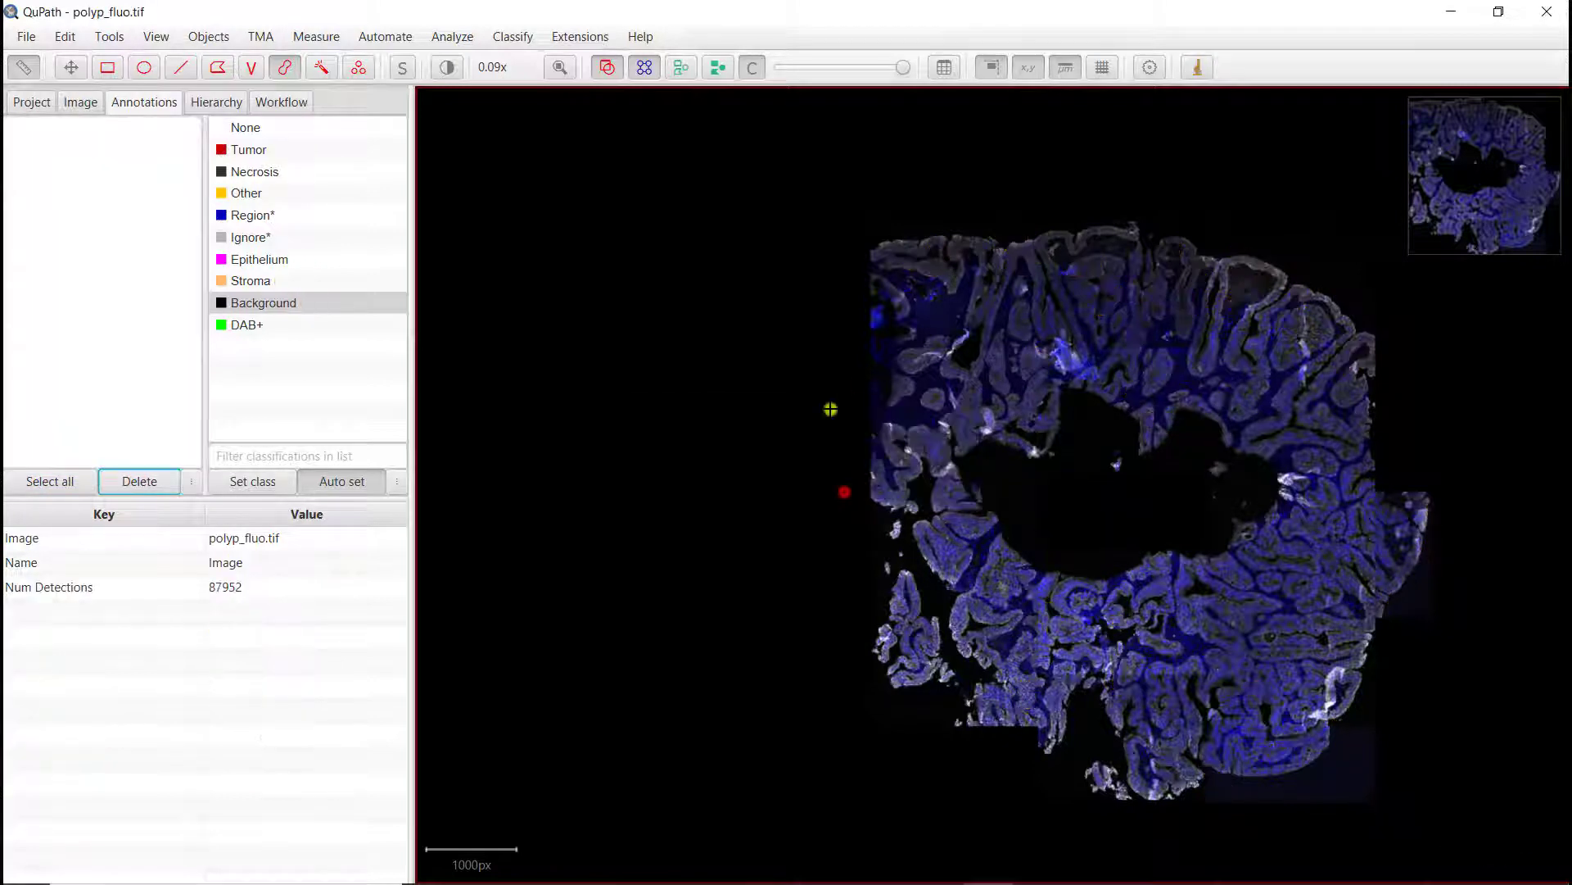